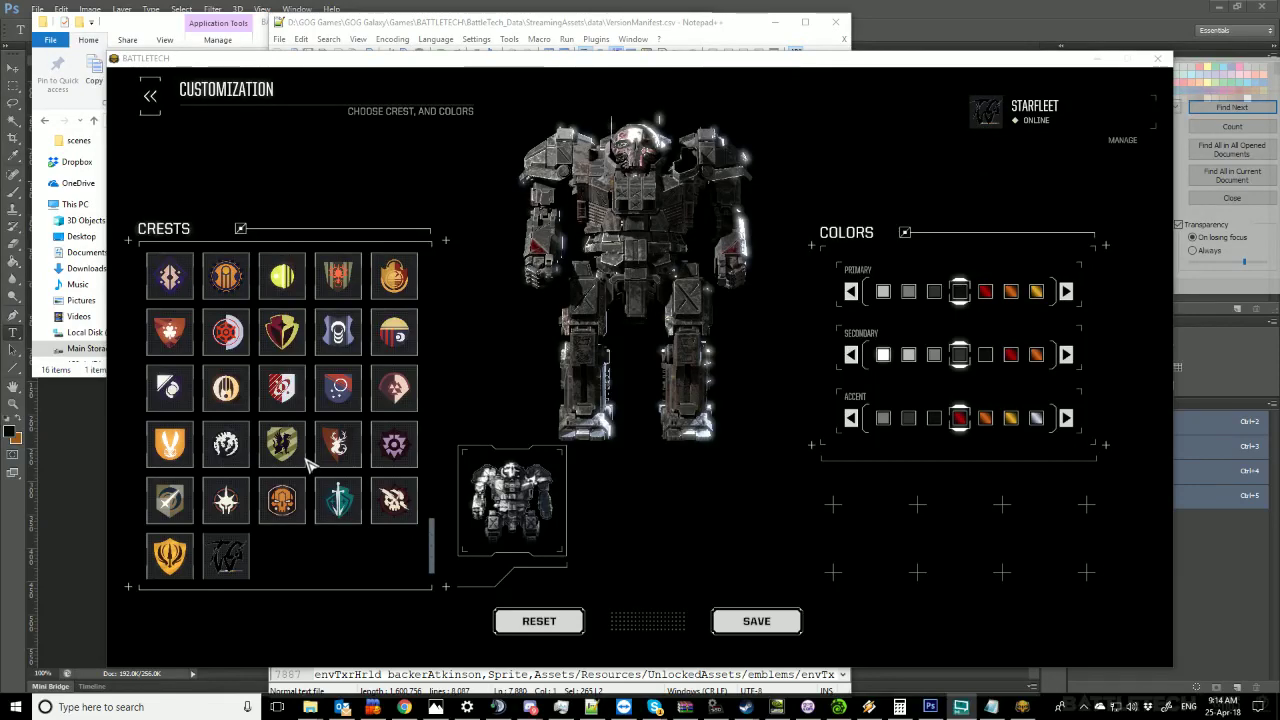
# Pick the custom hand-drawn logo at the bottom of the CRESTS list as the mech's crest.
pyautogui.scroll(15, 427, 540)
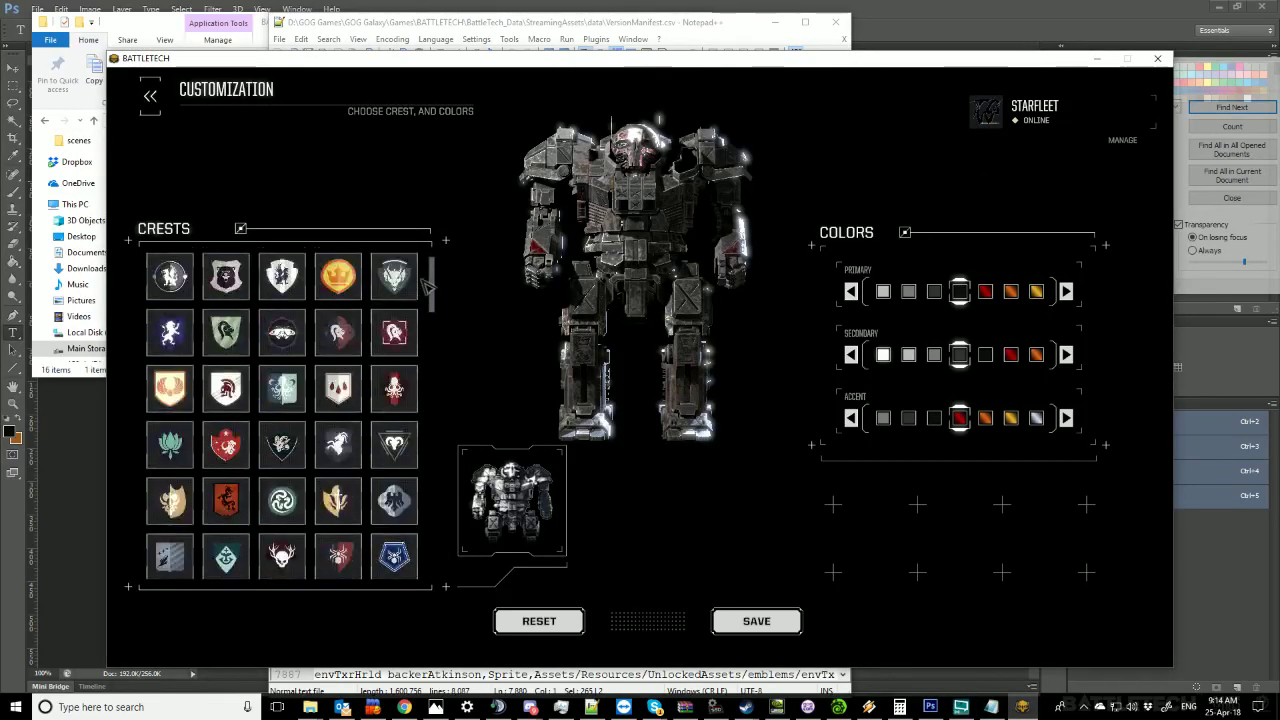
pyautogui.scroll(-4, 350, 358)
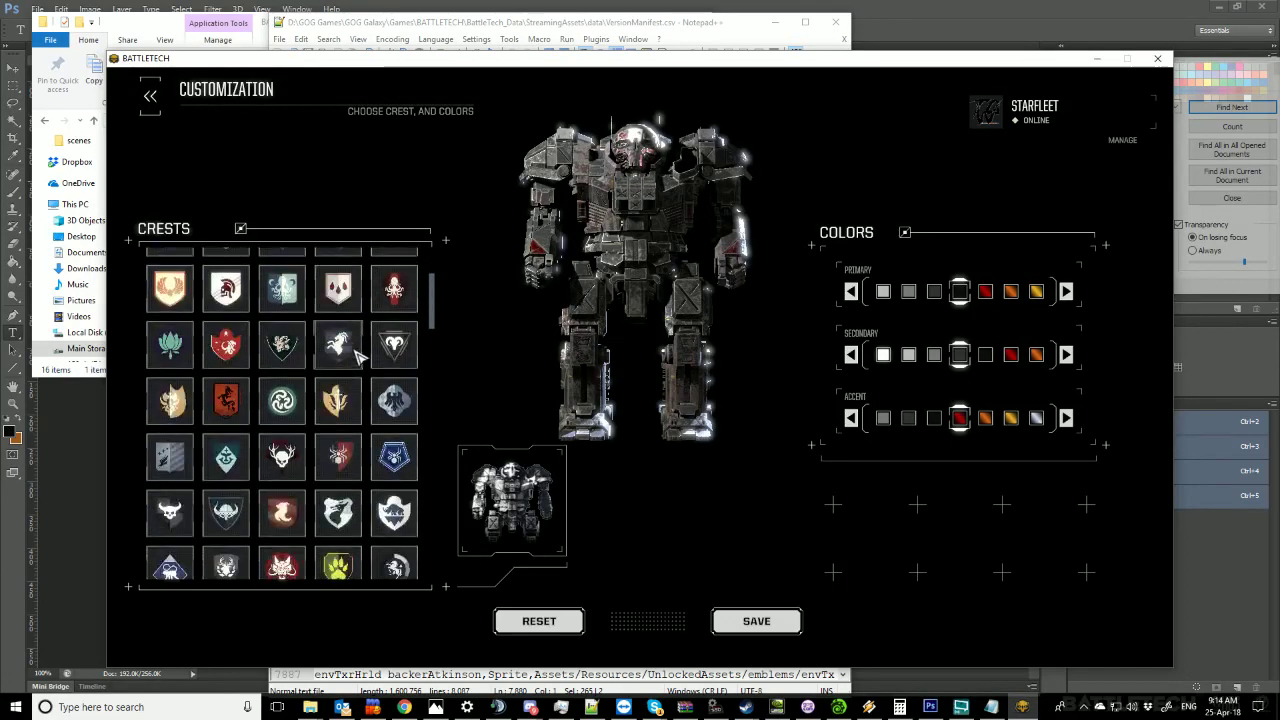
pyautogui.scroll(-8, 350, 362)
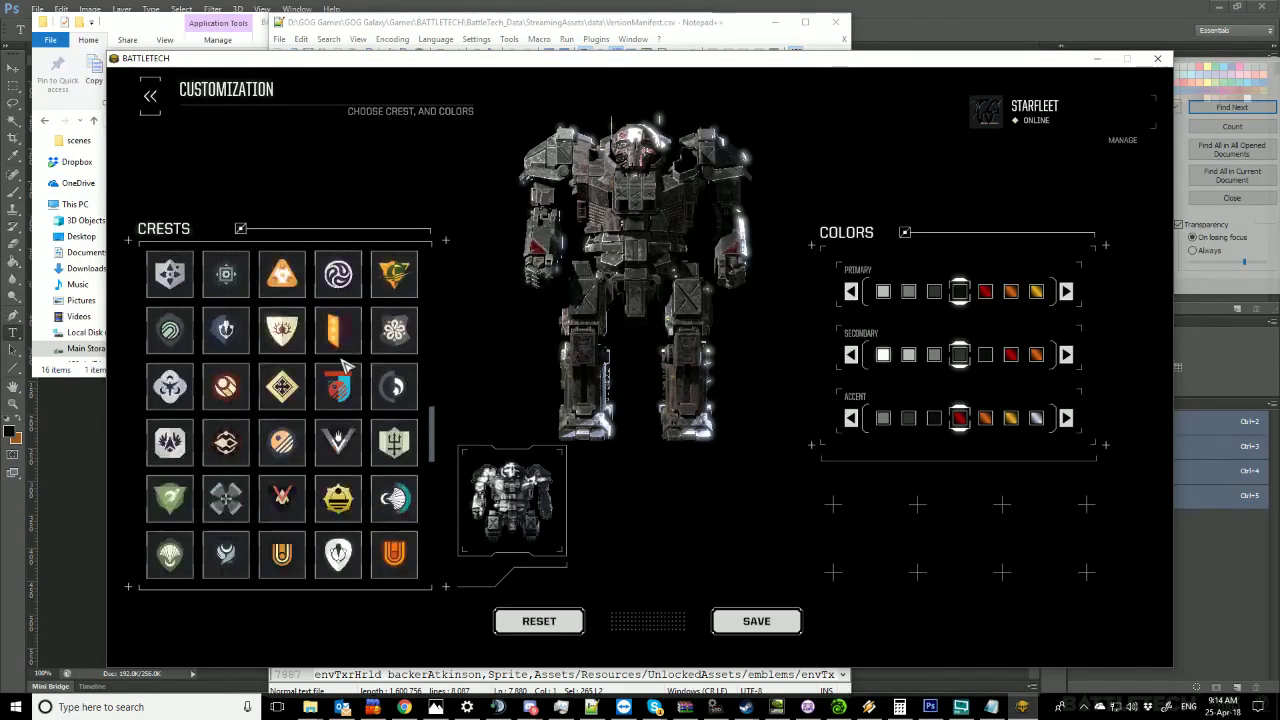
pyautogui.scroll(-8, 340, 375)
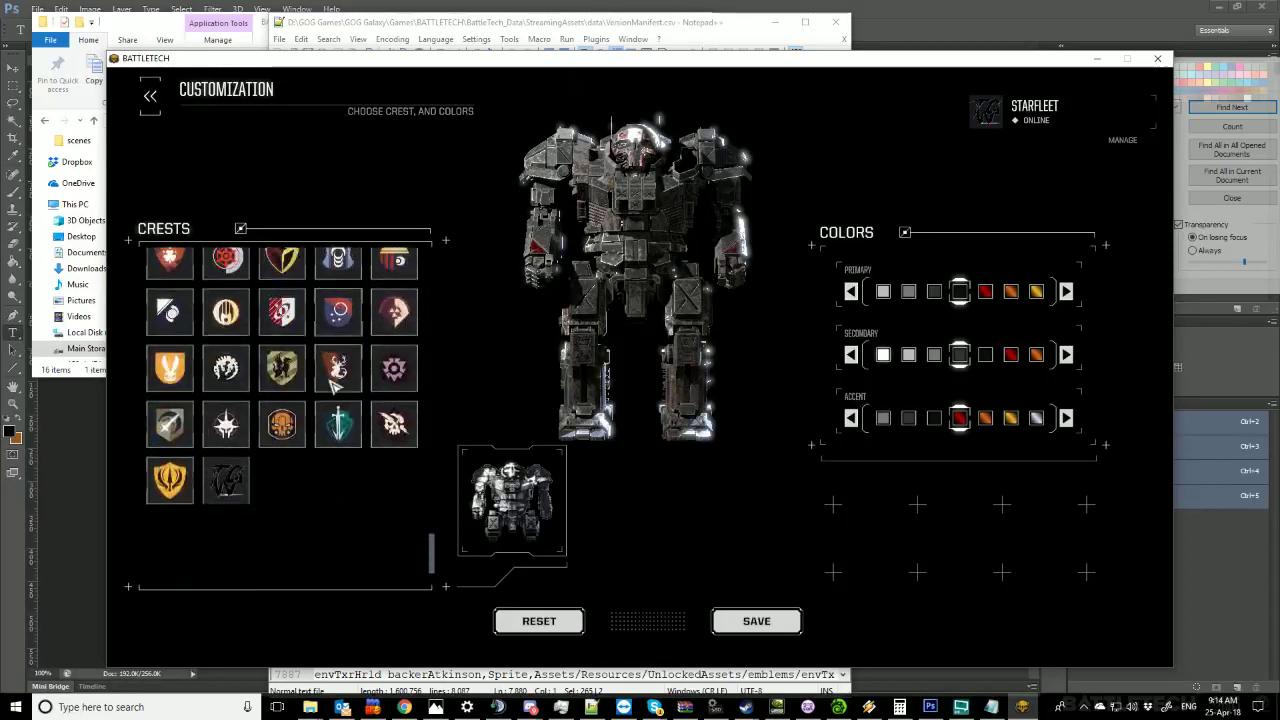
pyautogui.click(243, 557)
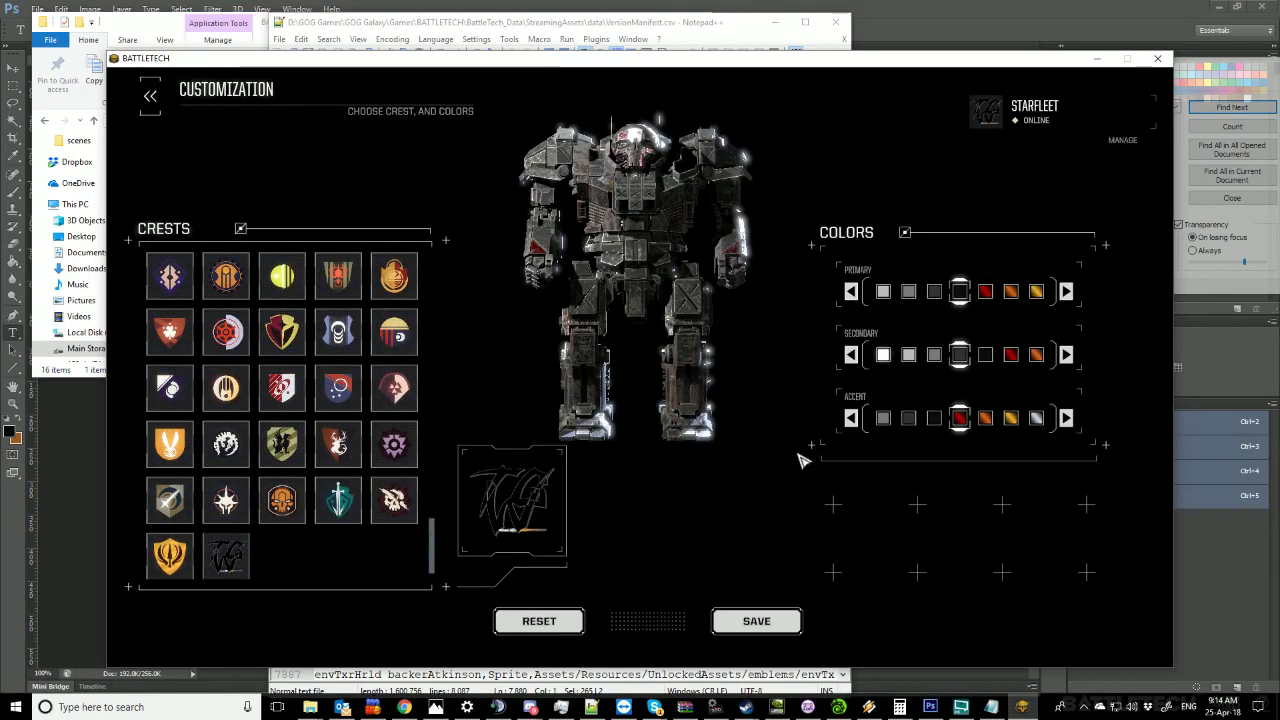
pyautogui.click(405, 708)
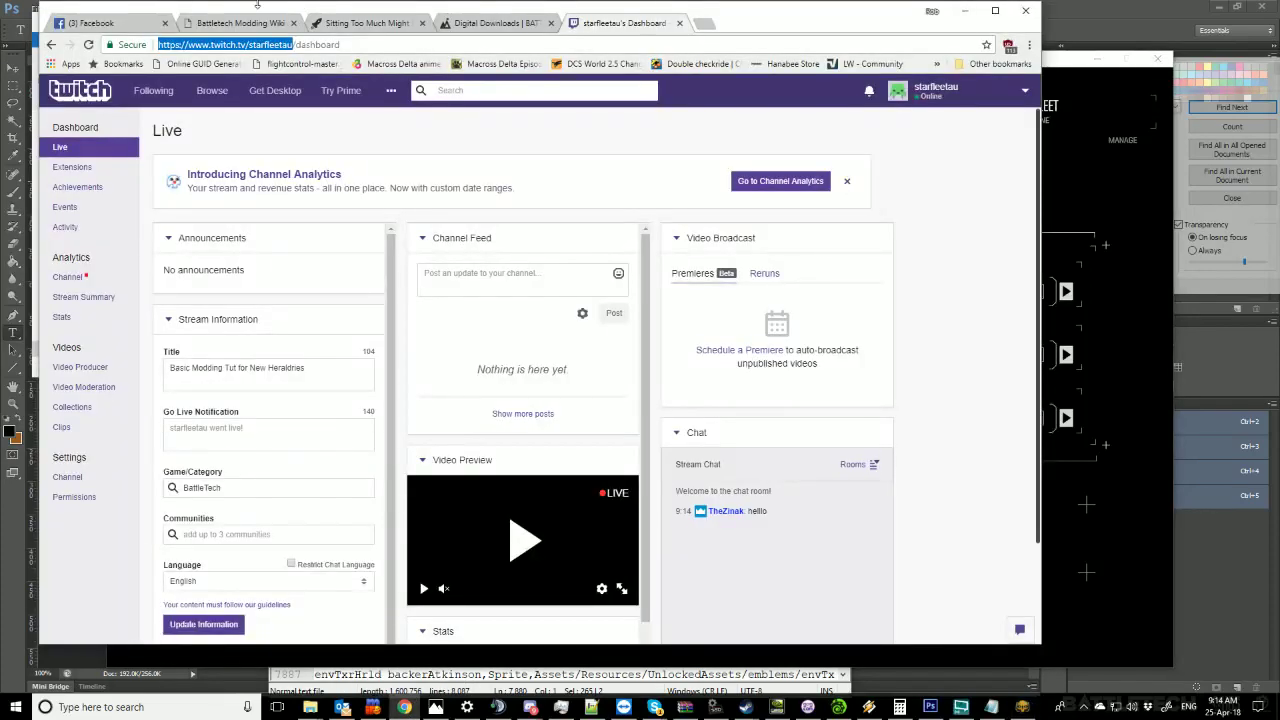
pyautogui.click(199, 24)
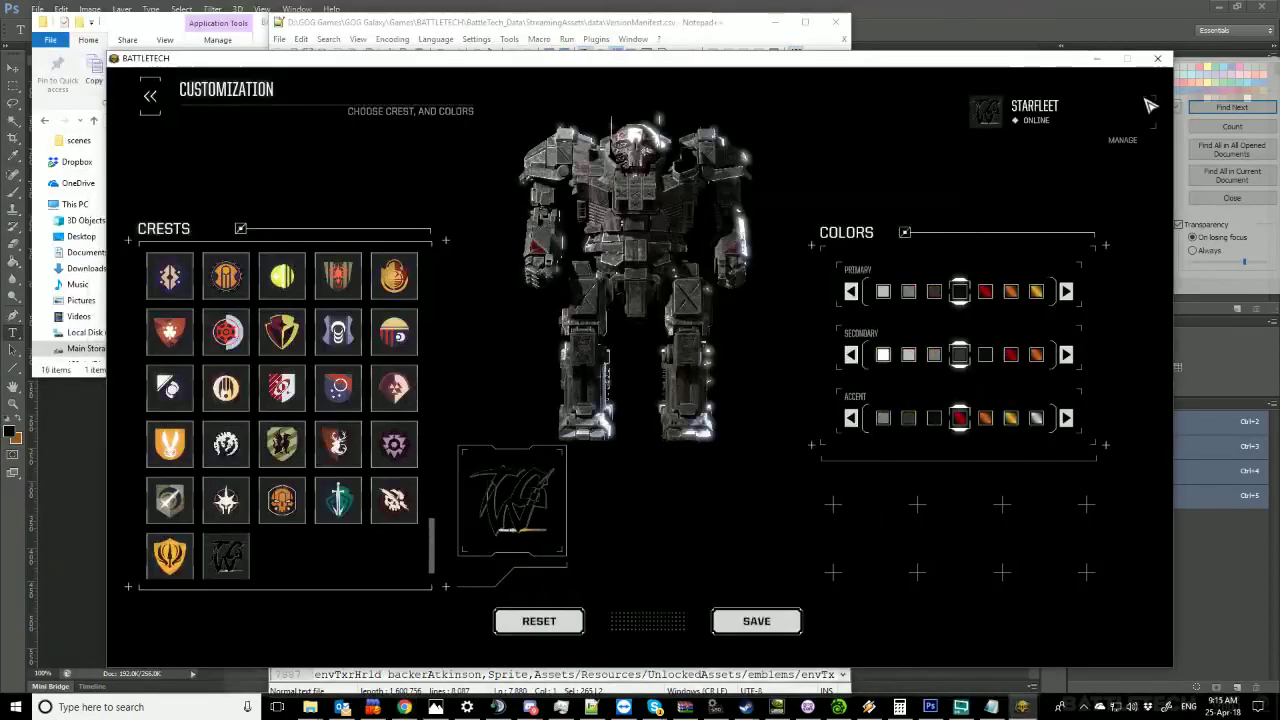
pyautogui.click(964, 10)
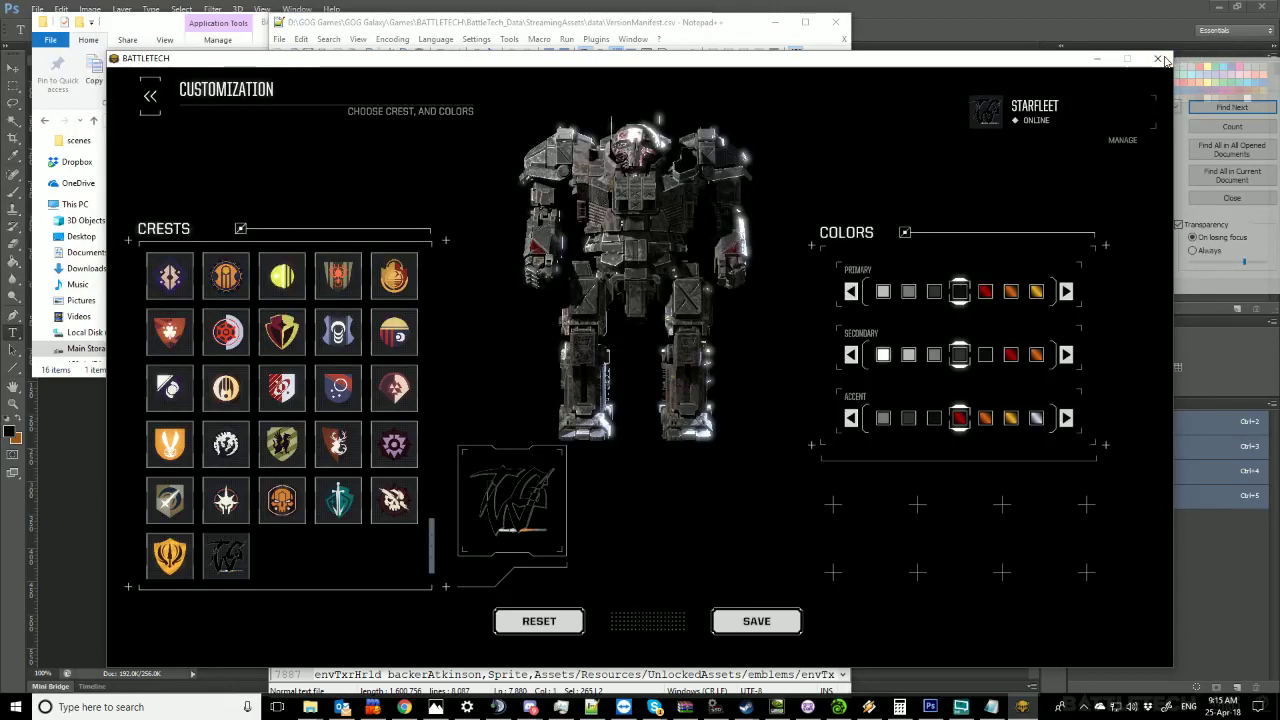
# Quit BATTLETECH, move the data folder window higher, and bring Photoshop's TWG.png logo to the front.
pyautogui.click(1165, 62)
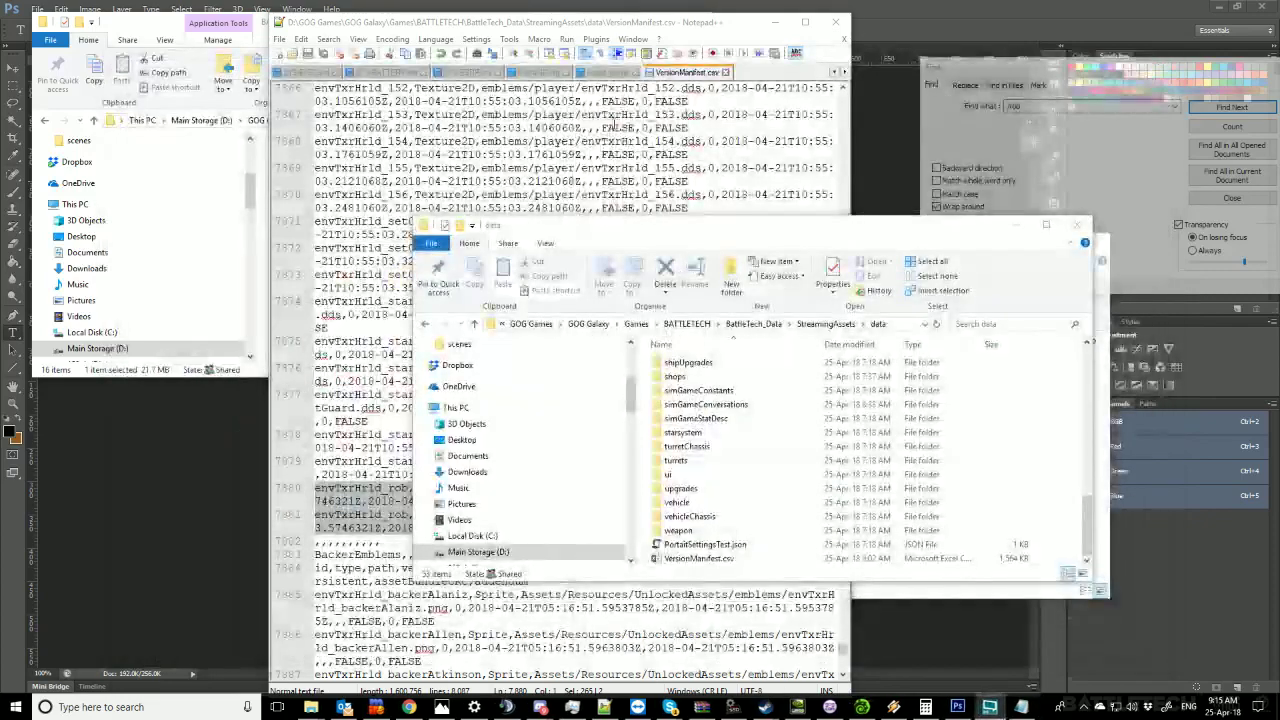
pyautogui.moveTo(766, 235); pyautogui.dragTo(727, 76)
pyautogui.click(142, 467)
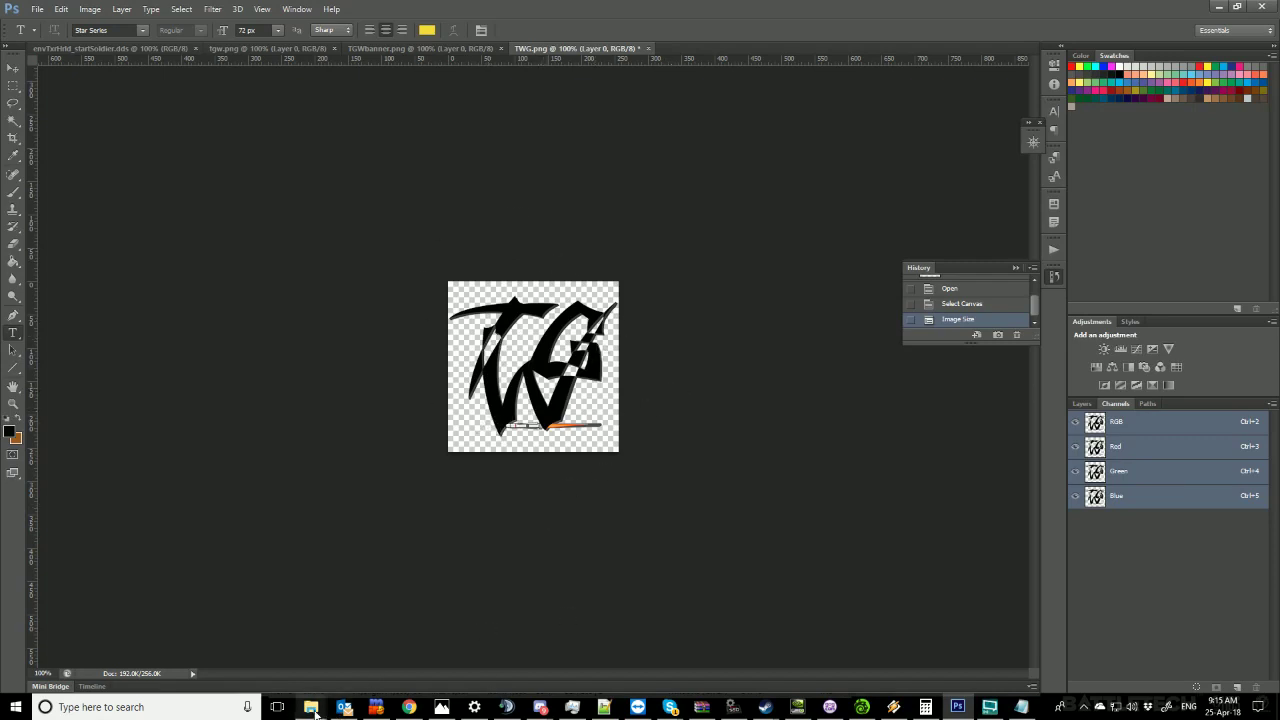
# Bring the data Explorer window forward, enlarge it, and browse to BATTLETECH\BattleTech_Data\StreamingAssets.
pyautogui.click(312, 709)
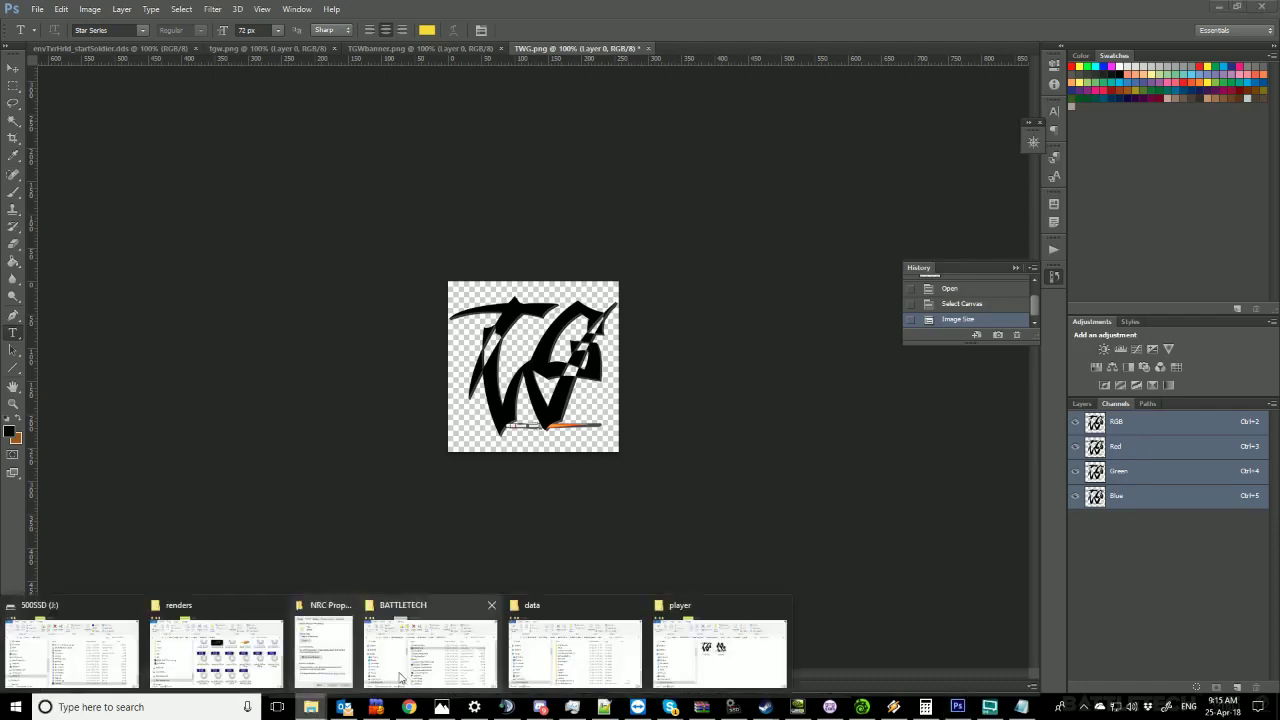
pyautogui.click(515, 665)
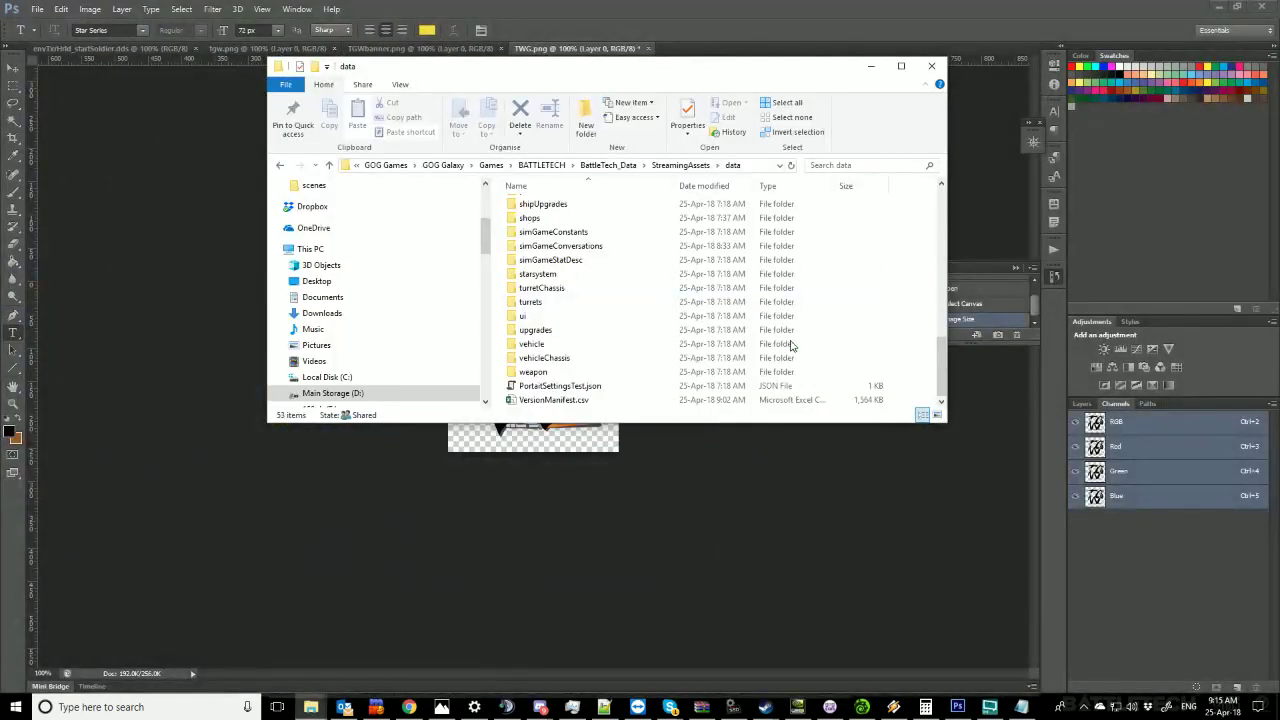
pyautogui.moveTo(946, 425); pyautogui.dragTo(1020, 636)
pyautogui.click(622, 166)
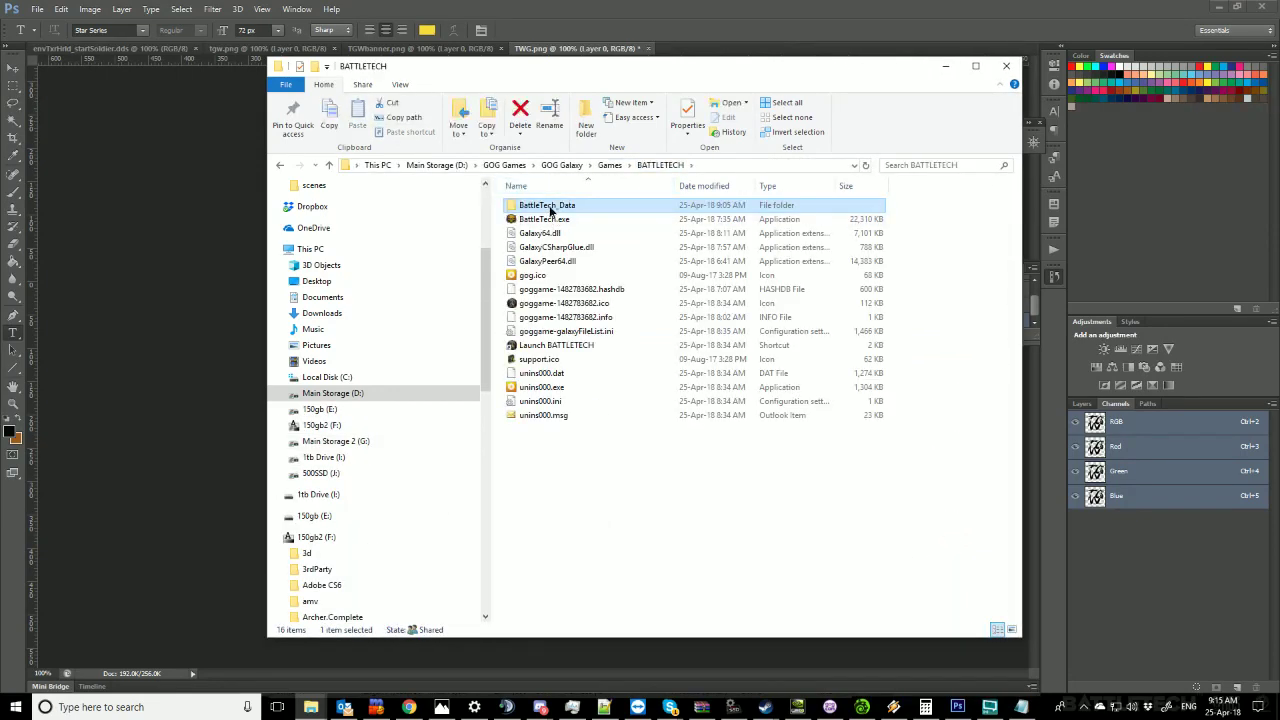
pyautogui.doubleClick(549, 207)
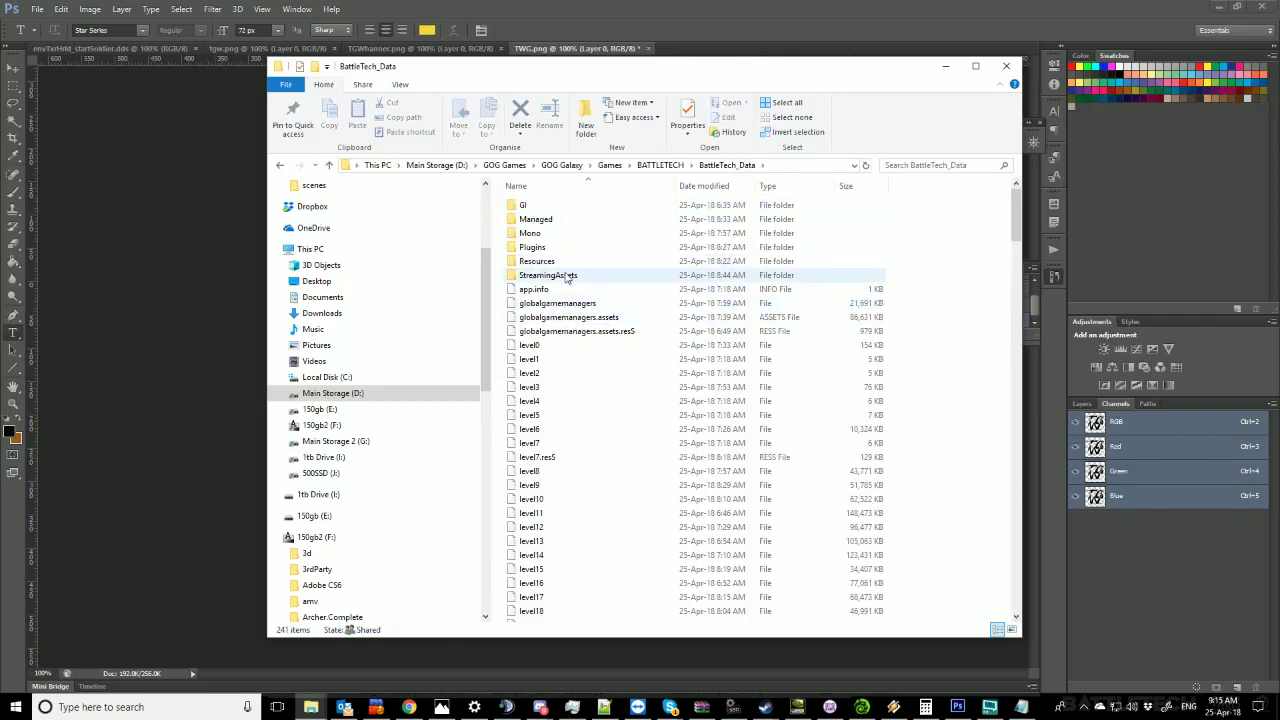
pyautogui.doubleClick(566, 277)
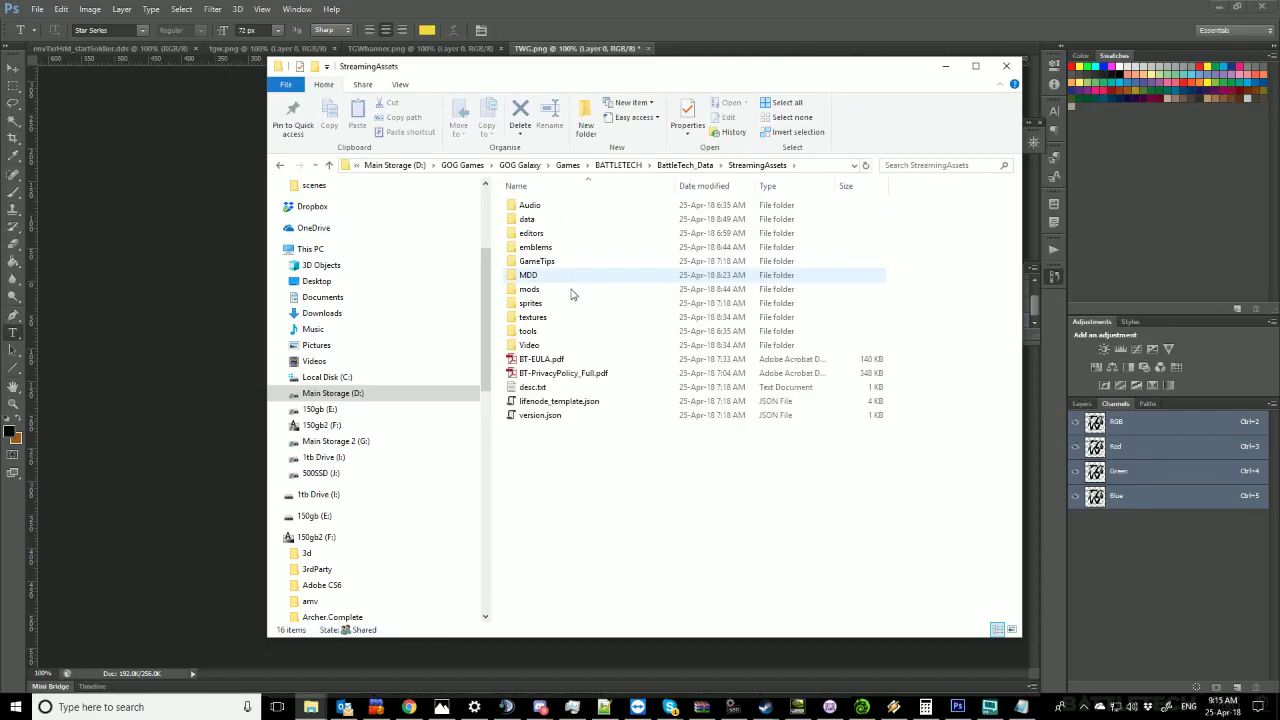
# Show the StreamingAssets contents as large icons with the mods folder selected.
pyautogui.click(540, 292)
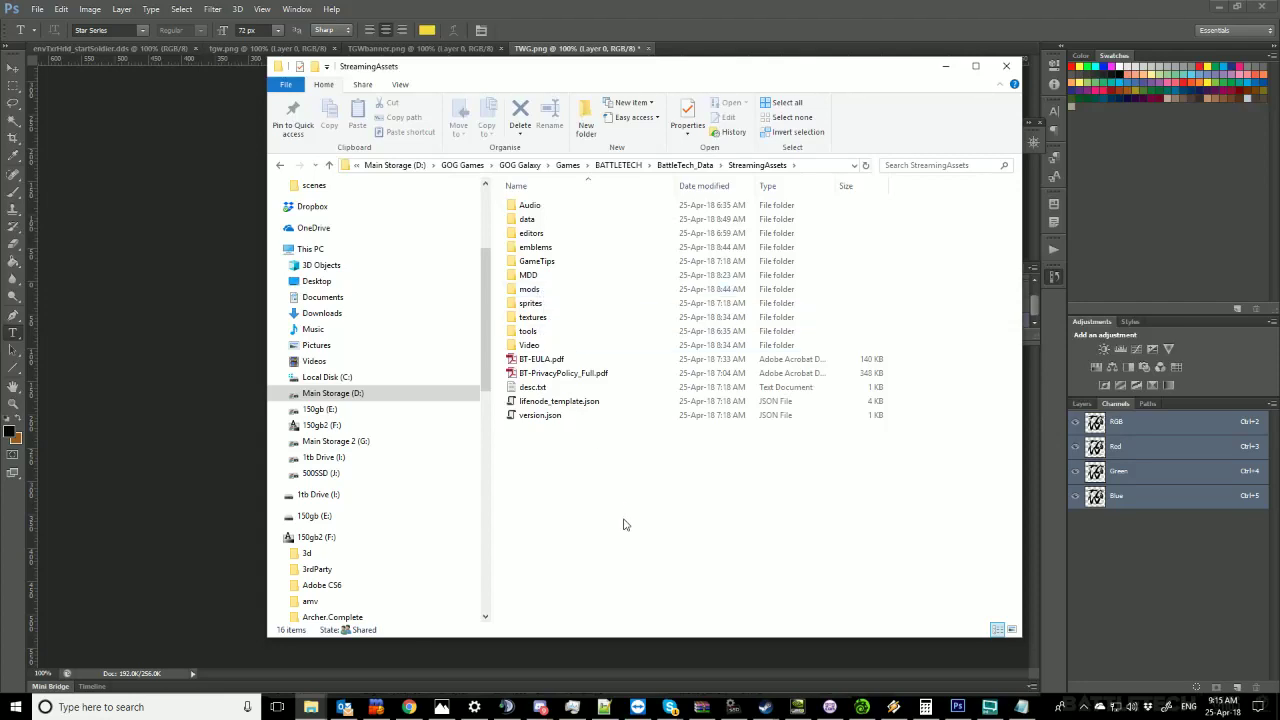
pyautogui.hotkey('ctrl', 'shift', '5')
pyautogui.hotkey('ctrl', 'shift', '6')
pyautogui.rightClick(540, 526)
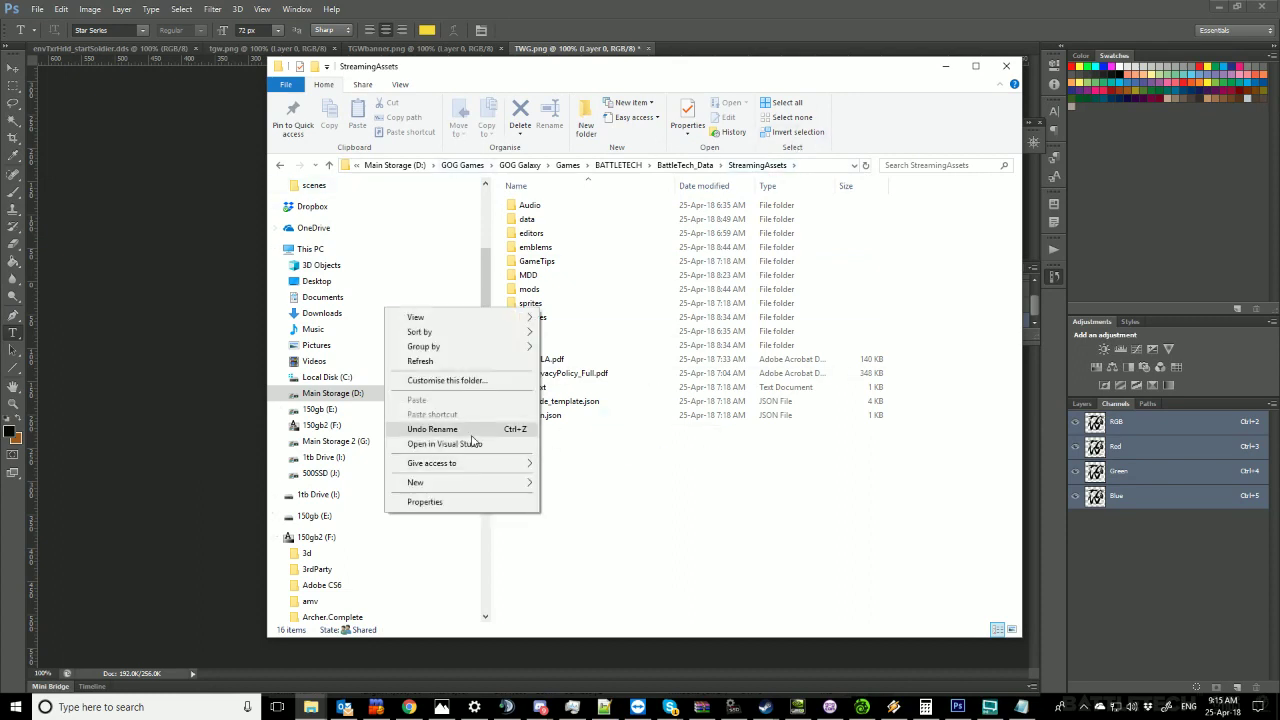
pyautogui.moveTo(460, 318)
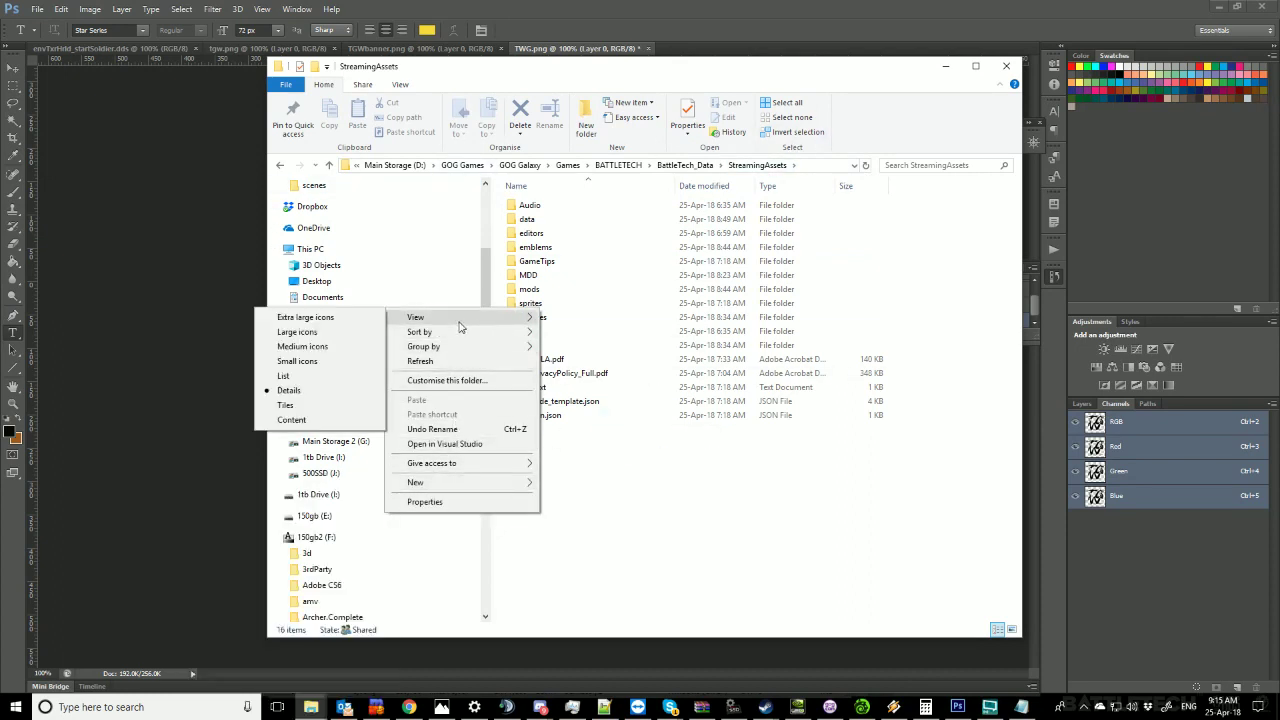
pyautogui.click(300, 332)
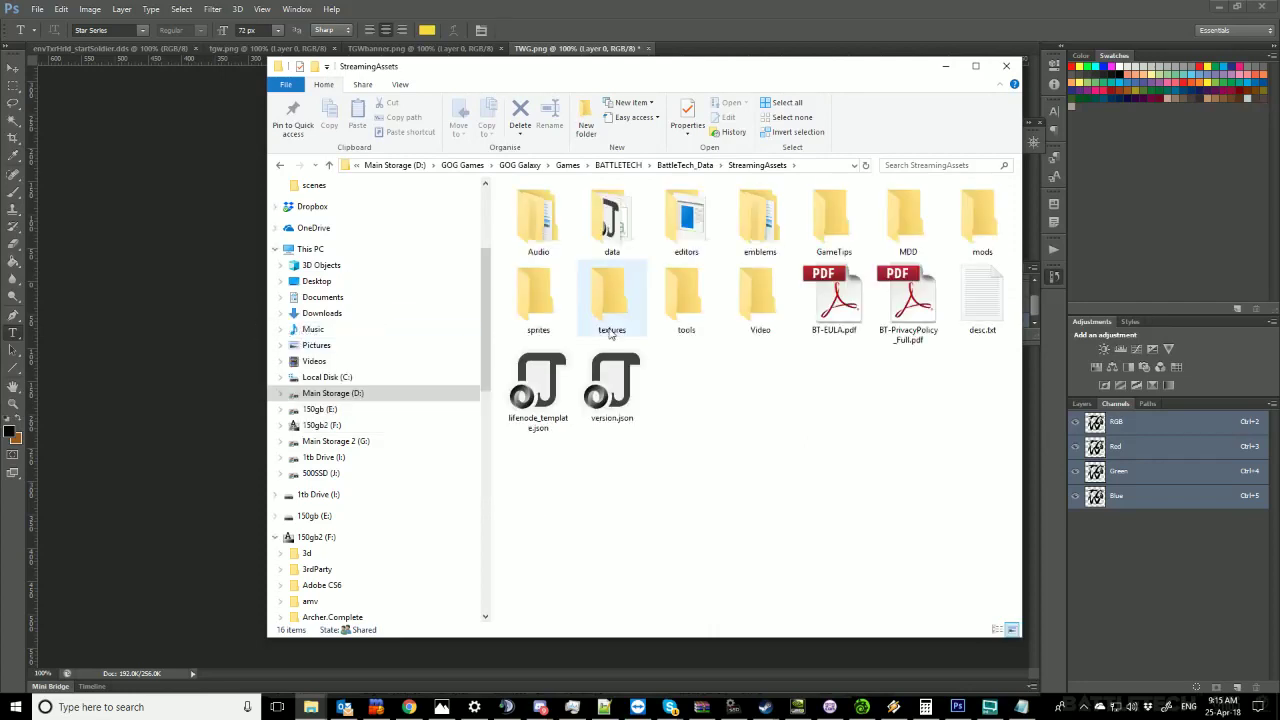
pyautogui.click(993, 230)
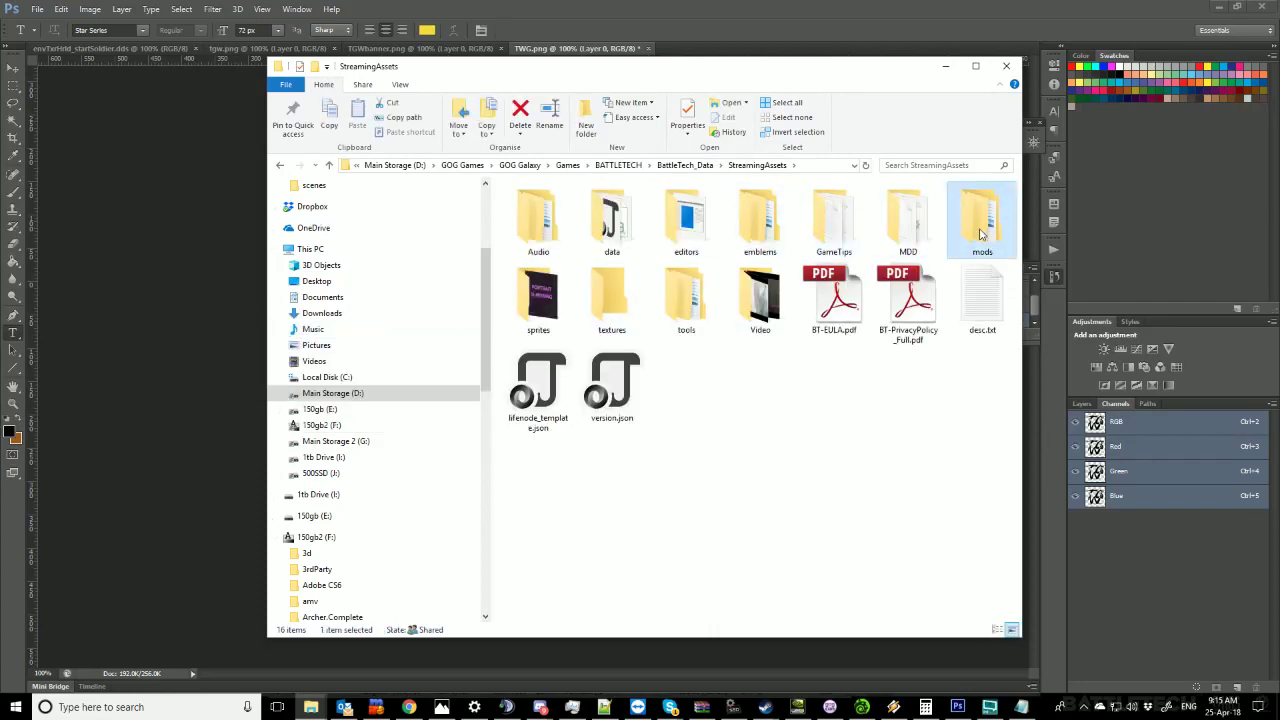
# Browse mods > robs > emblems > player, select tgw.dds, and return to Photoshop's TWG.png logo.
pyautogui.doubleClick(980, 233)
pyautogui.doubleClick(530, 211)
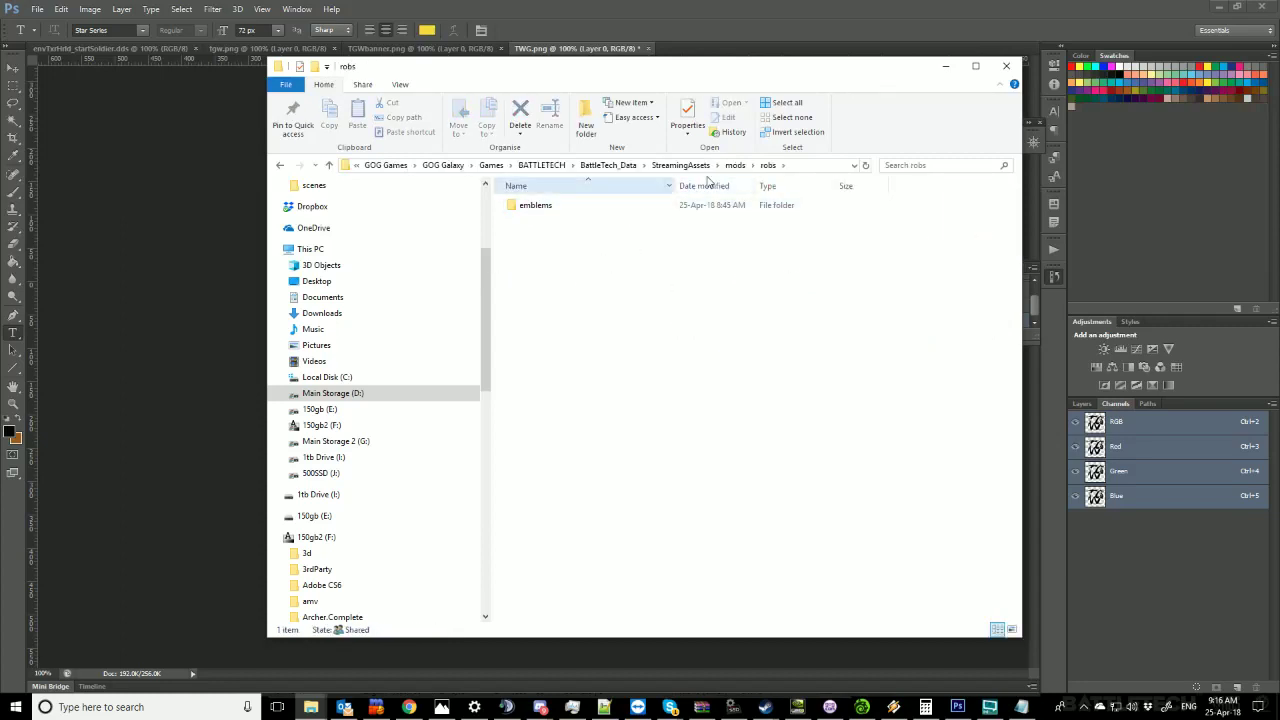
pyautogui.doubleClick(540, 211)
pyautogui.doubleClick(540, 210)
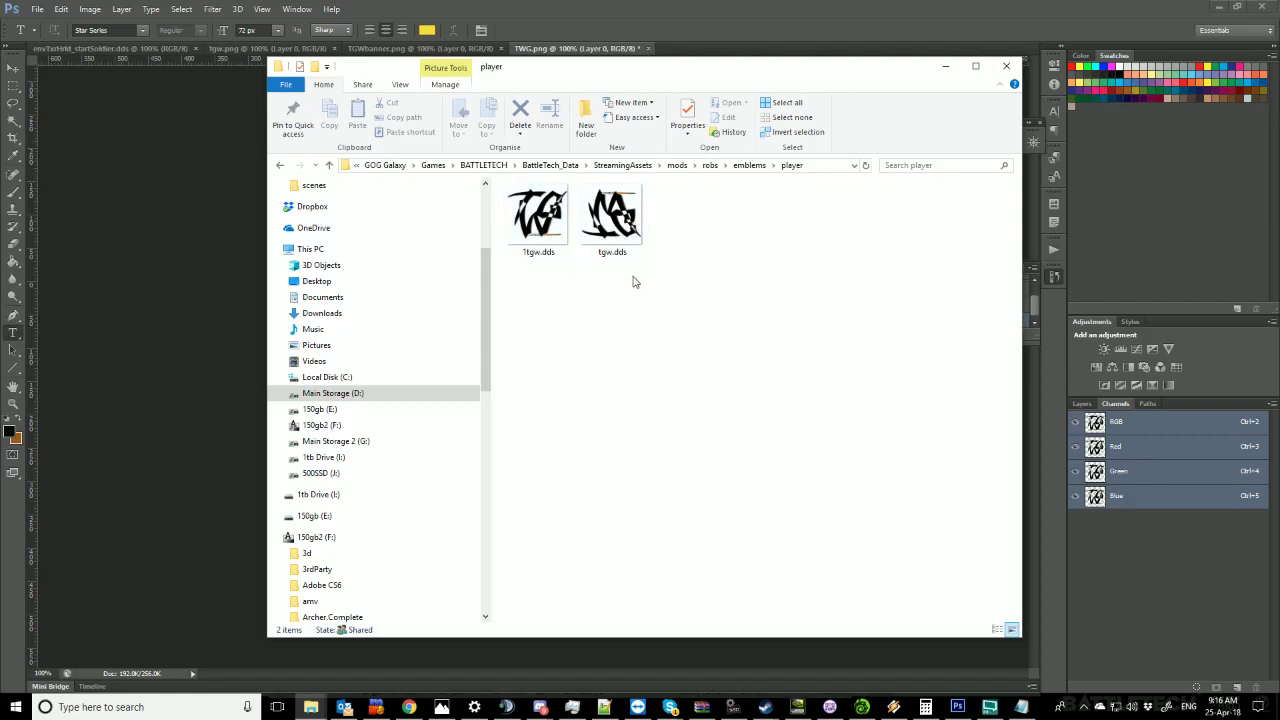
pyautogui.click(620, 212)
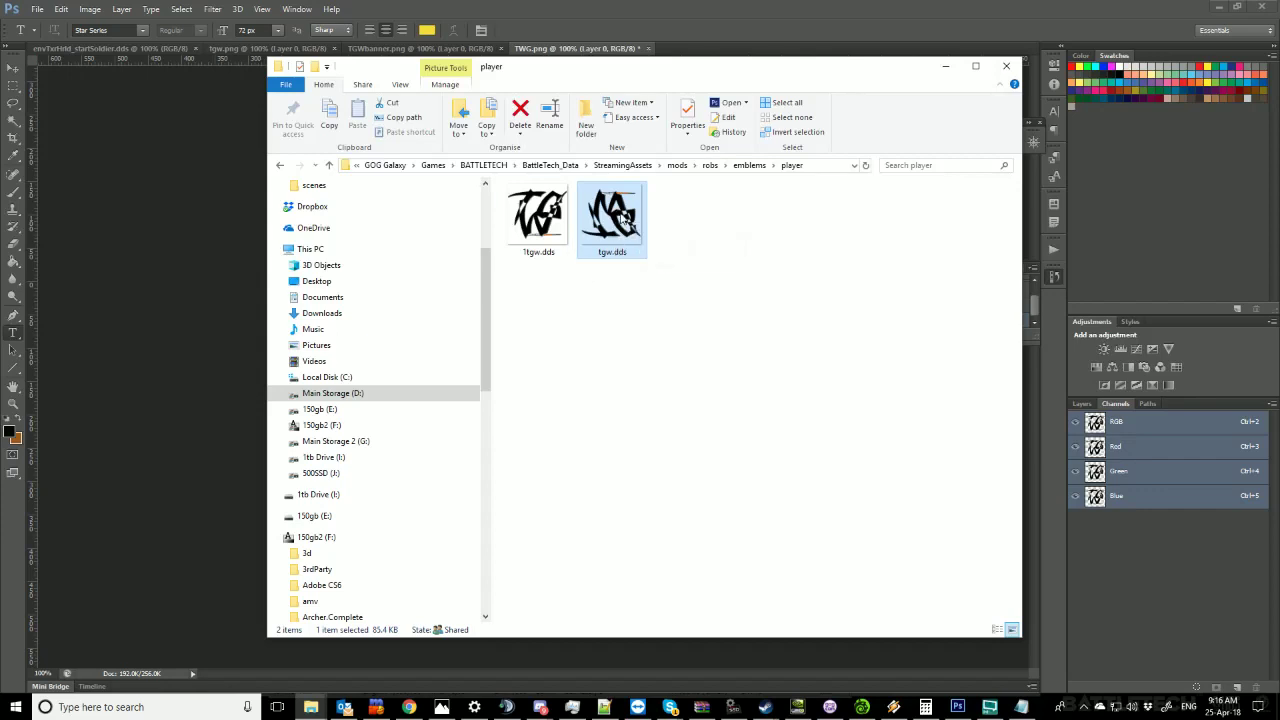
pyautogui.click(666, 6)
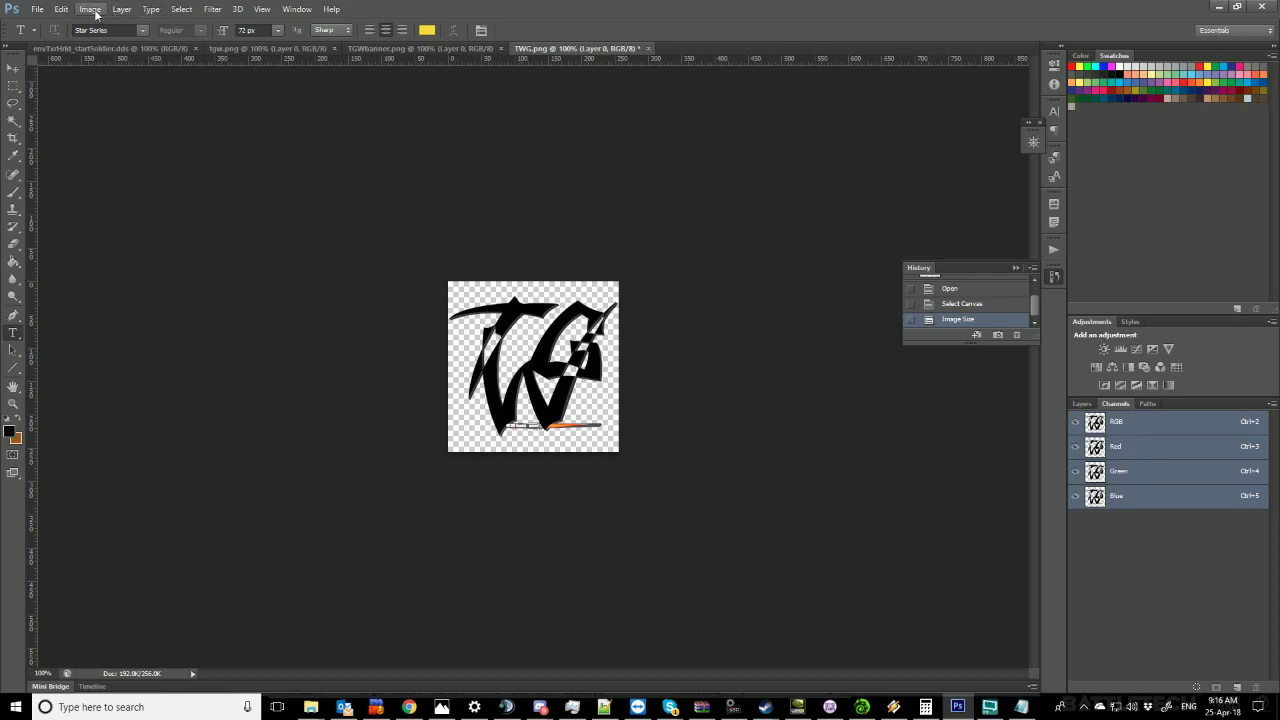
# Save the TWG logo as TWG.dds in DDS format, replacing the existing file.
pyautogui.click(38, 9)
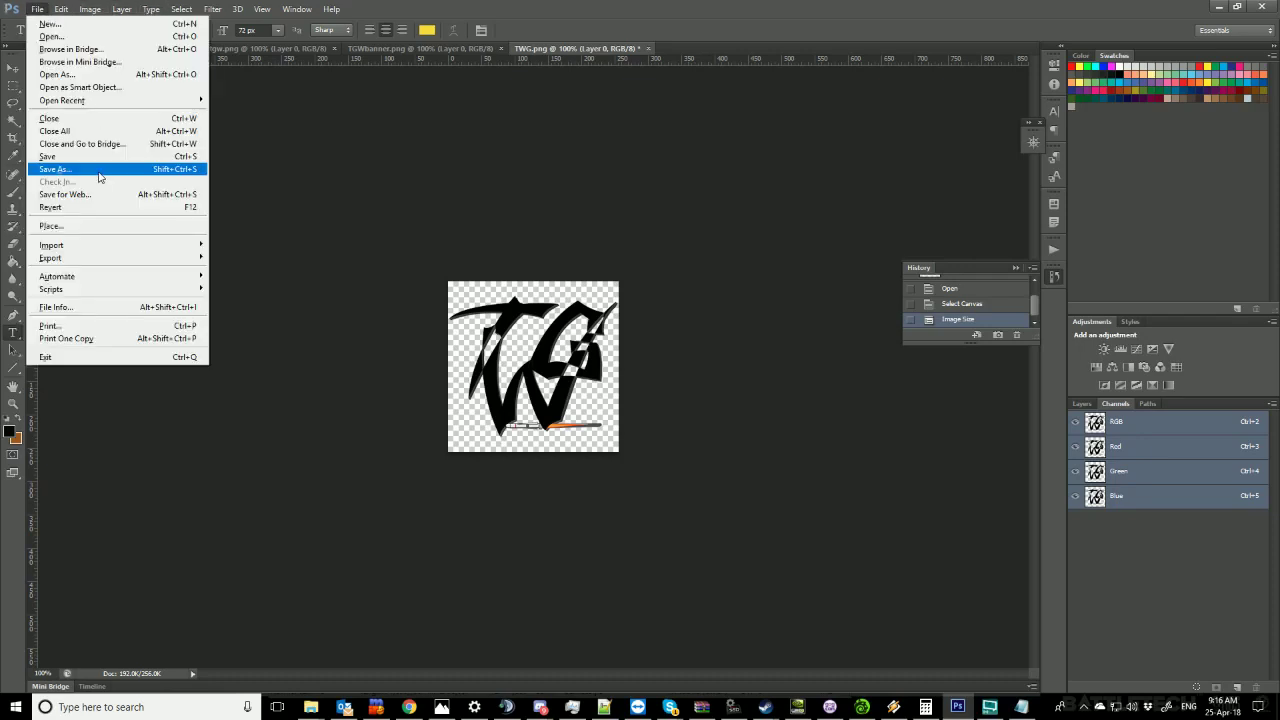
pyautogui.click(55, 169)
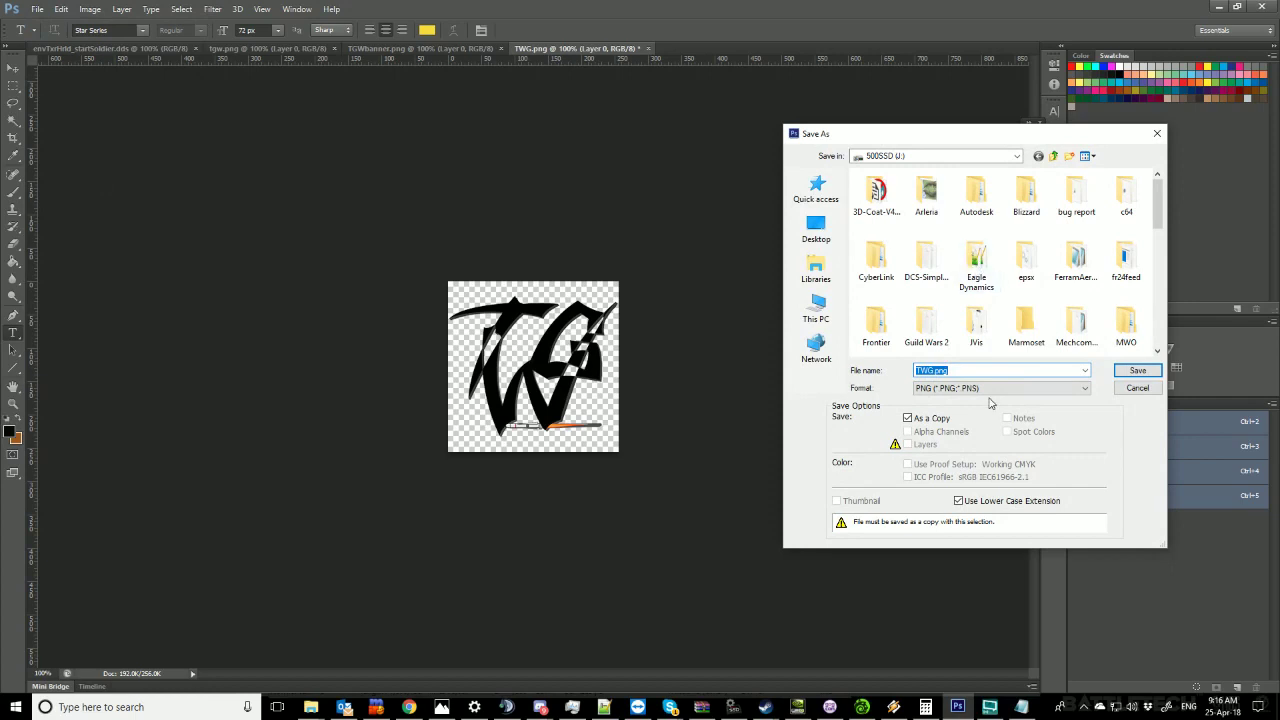
pyautogui.click(992, 388)
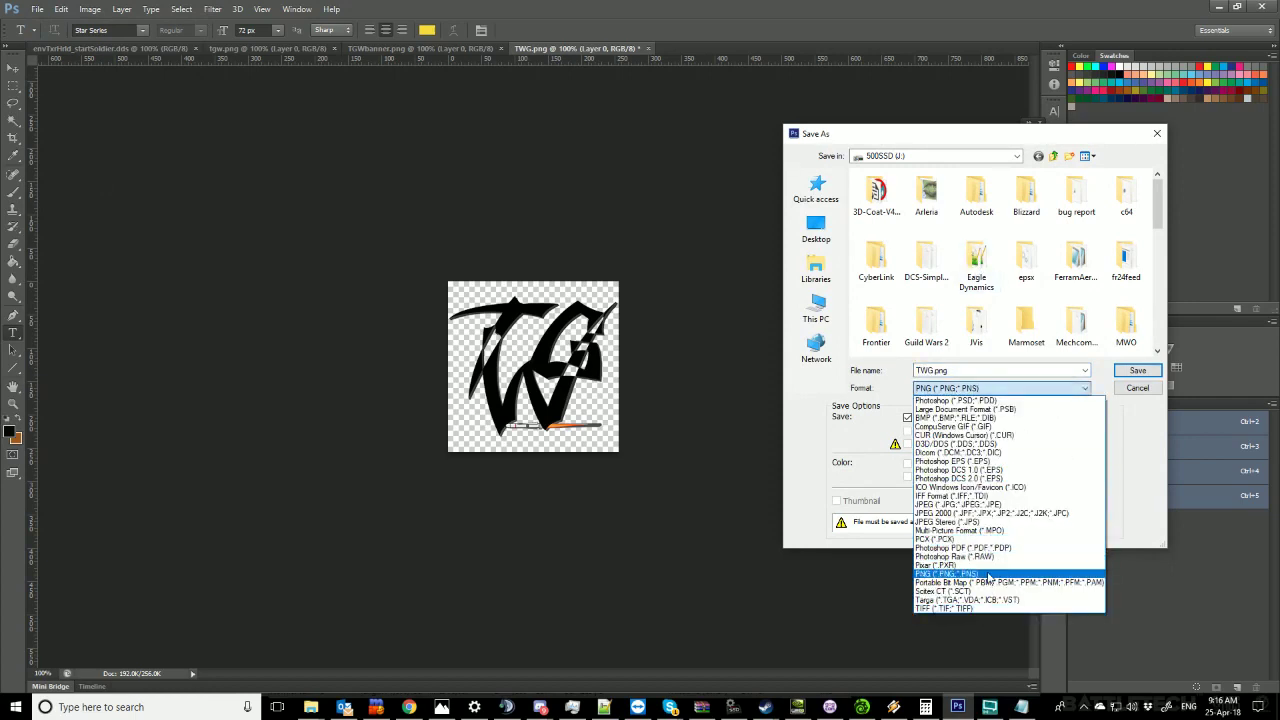
pyautogui.click(990, 443)
pyautogui.click(1140, 369)
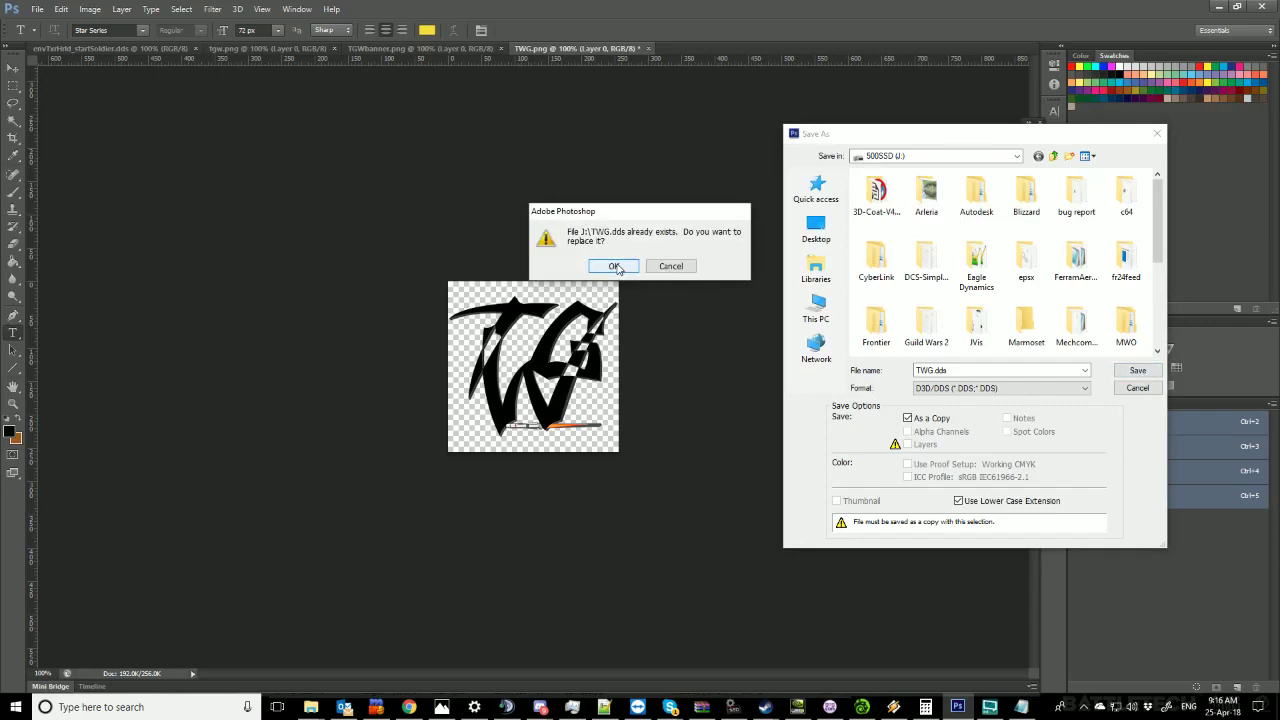
pyautogui.click(616, 266)
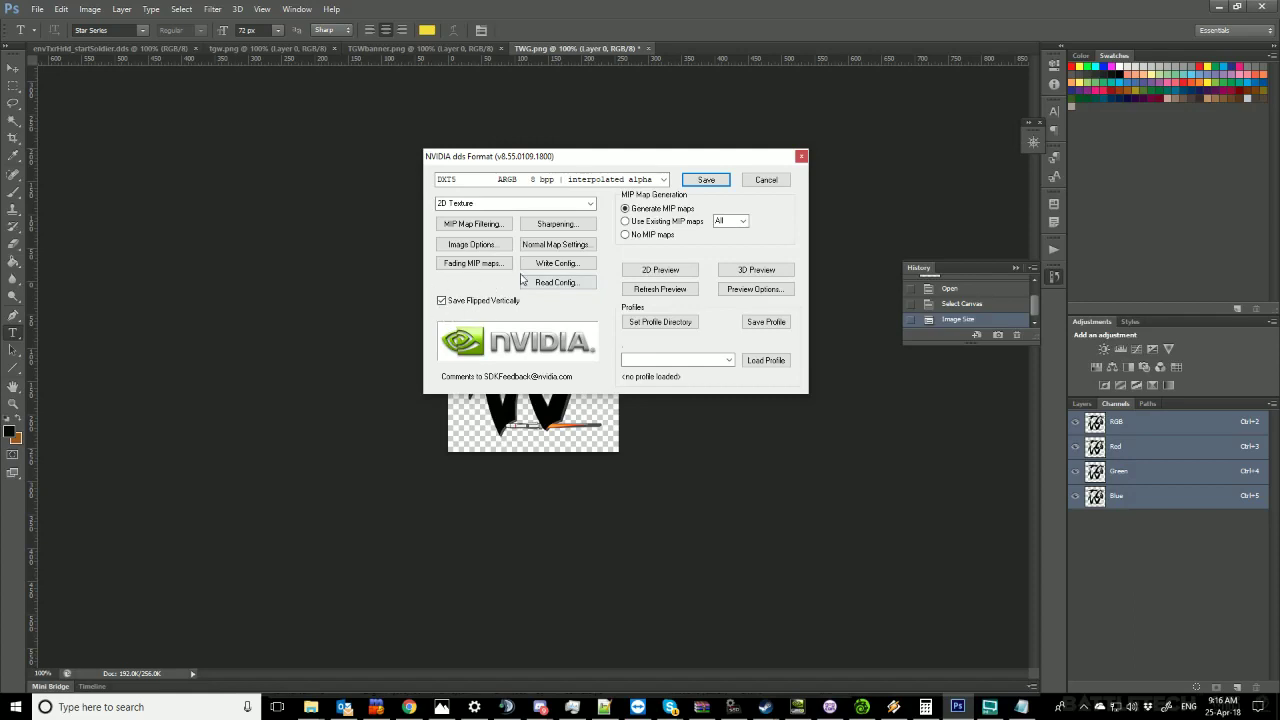
# Keep DXT5 compression in the NVIDIA DDS options and close the dialog.
pyautogui.click(665, 180)
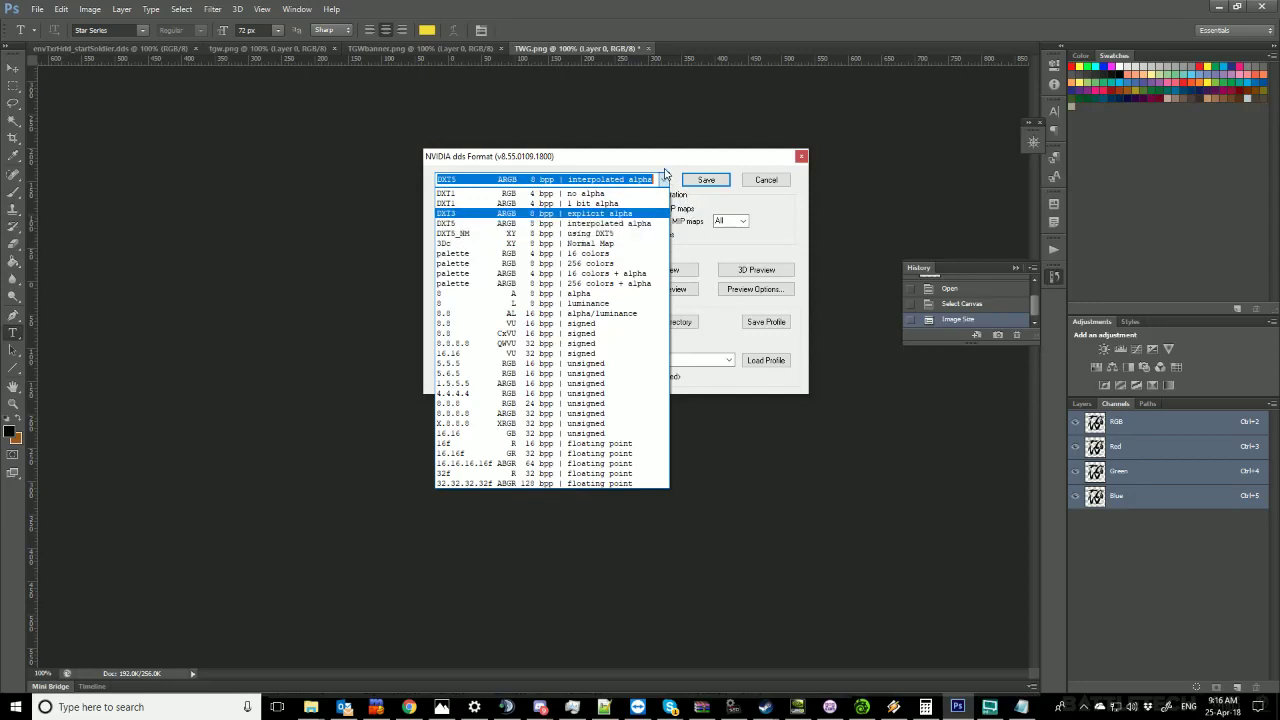
pyautogui.click(771, 214)
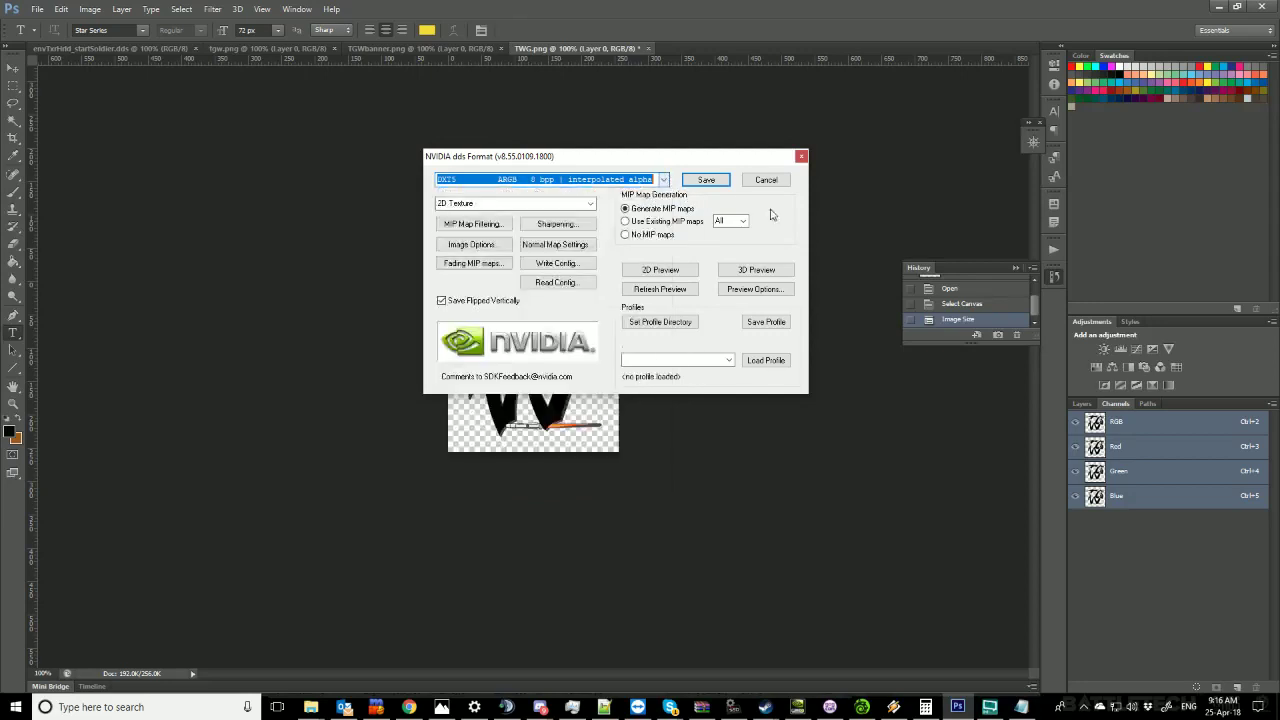
pyautogui.click(801, 157)
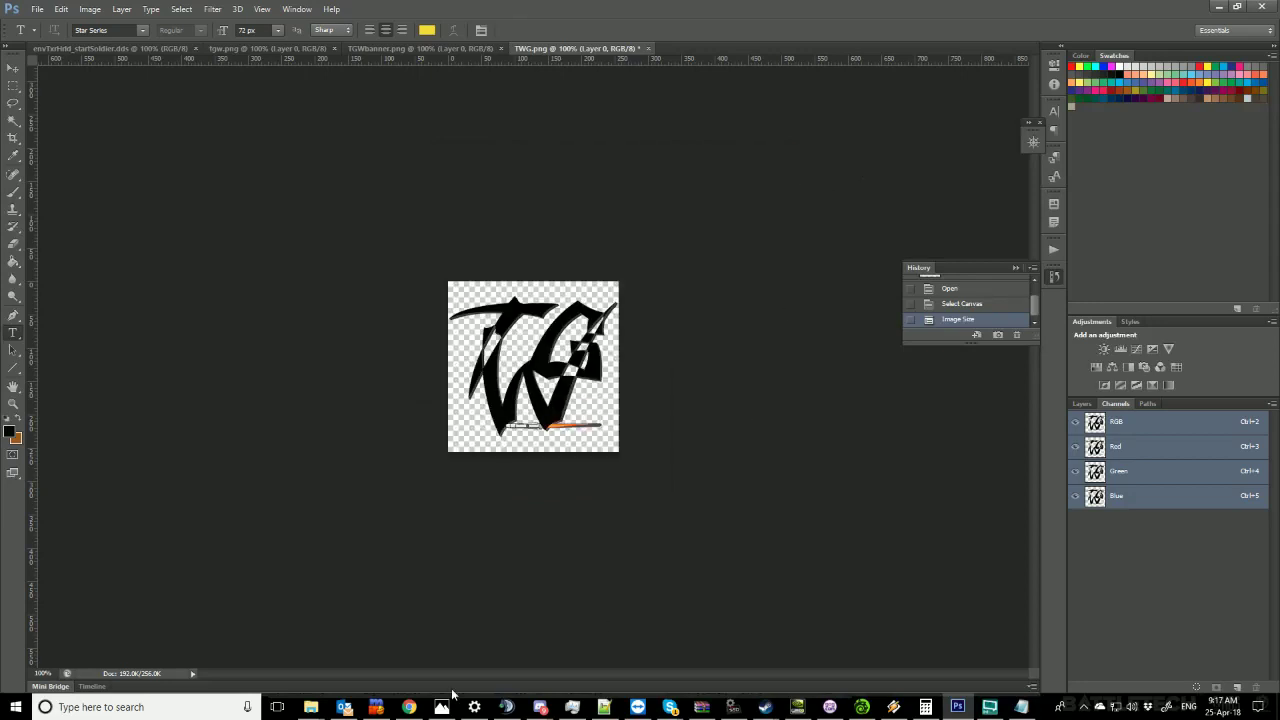
# Go from the emblem folder to StreamingAssets\data and select VersionManifest.csv.
pyautogui.hotkey('alt', 'Tab')
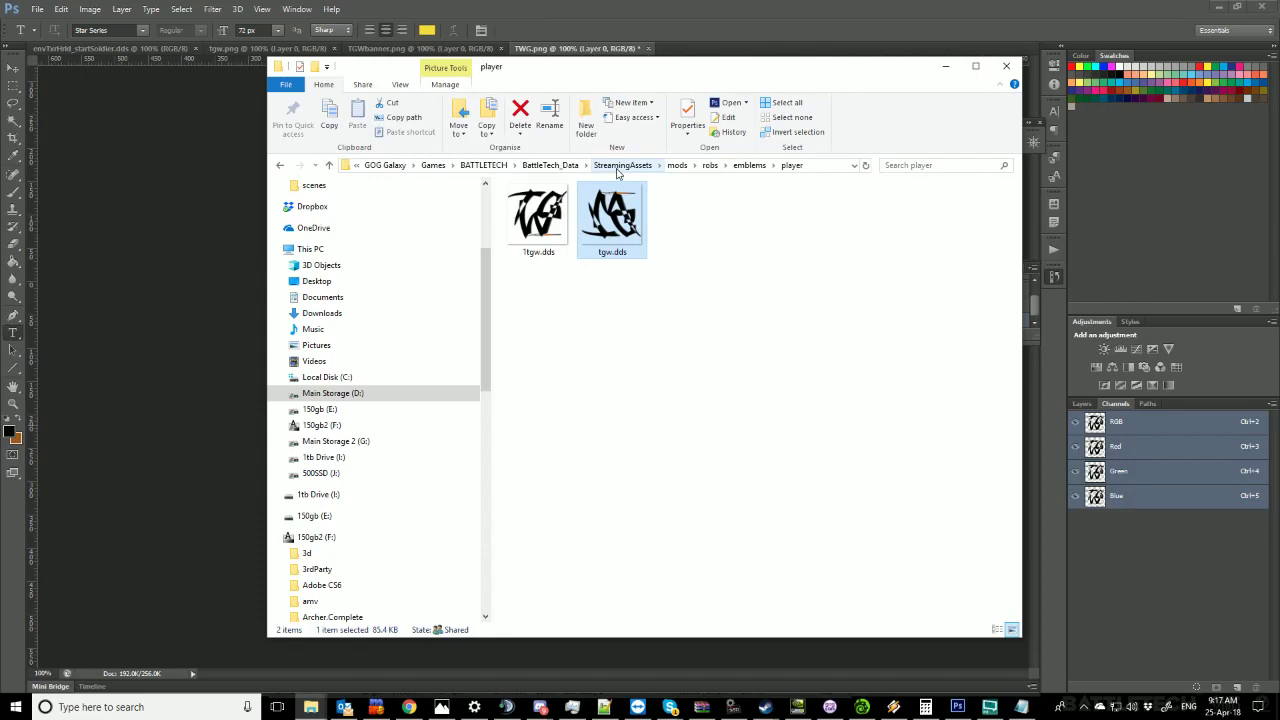
pyautogui.click(617, 168)
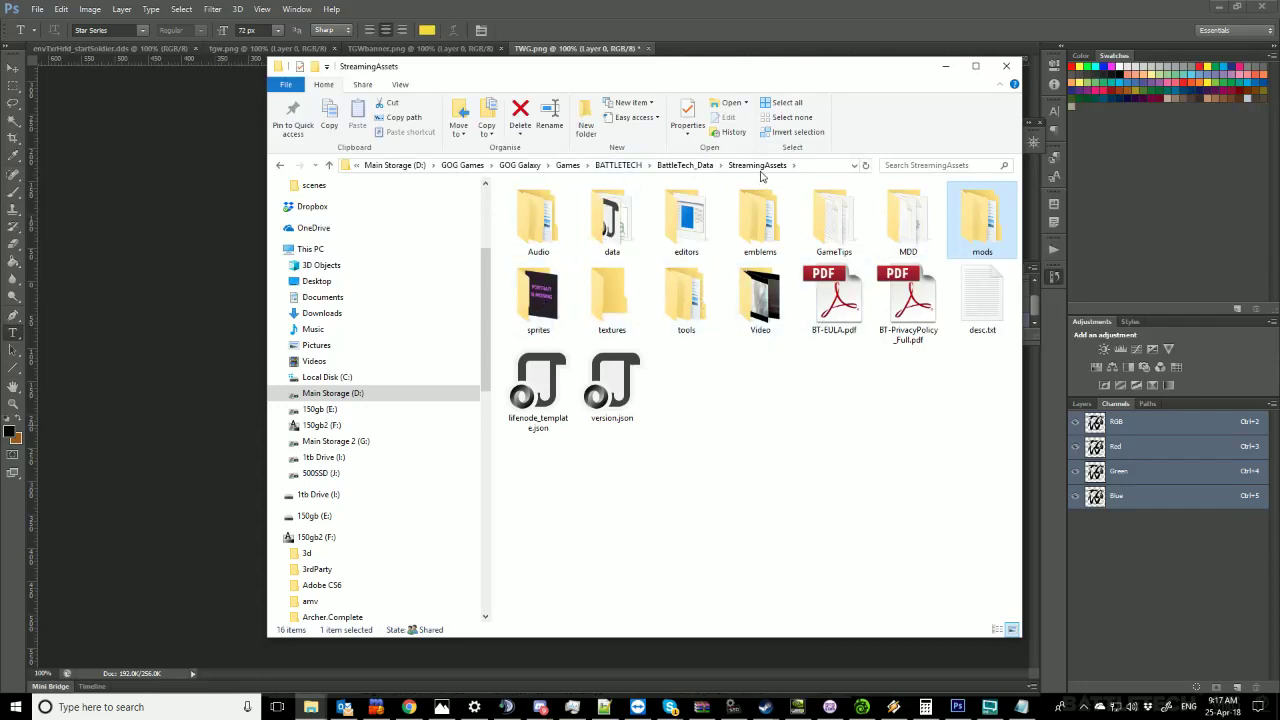
pyautogui.doubleClick(608, 229)
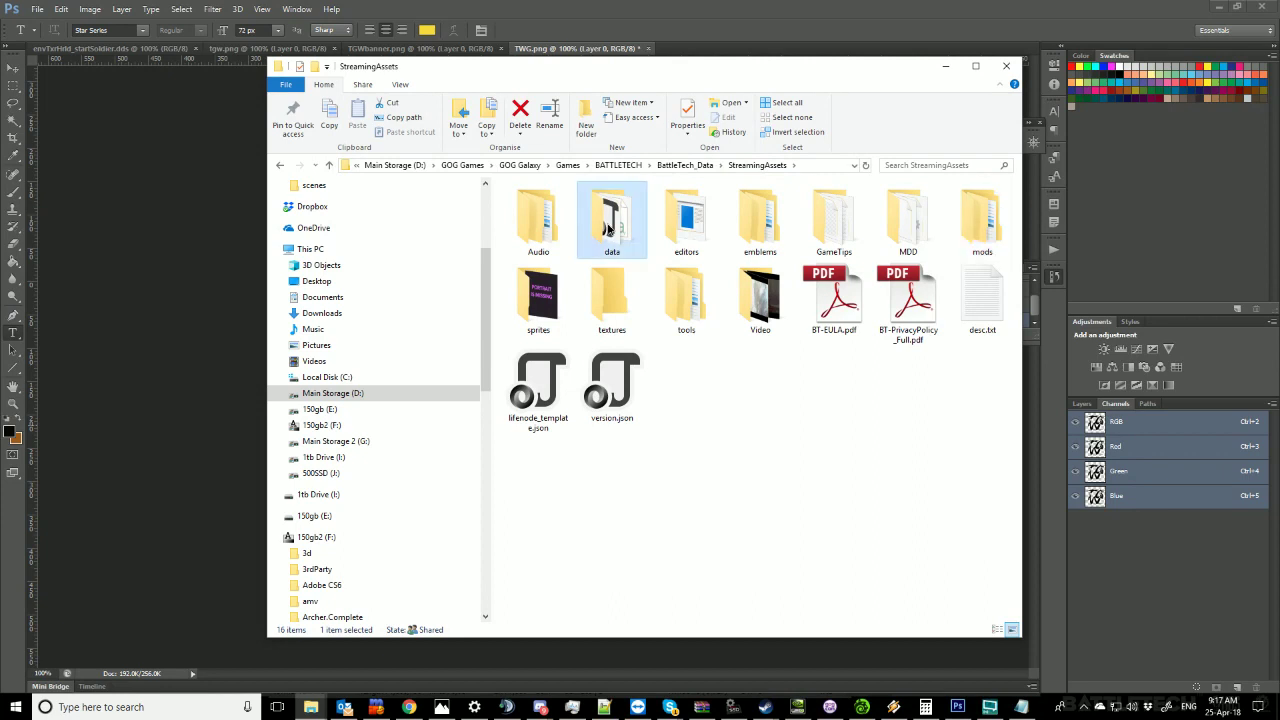
pyautogui.scroll(-3, 785, 458)
pyautogui.scroll(-3, 785, 458)
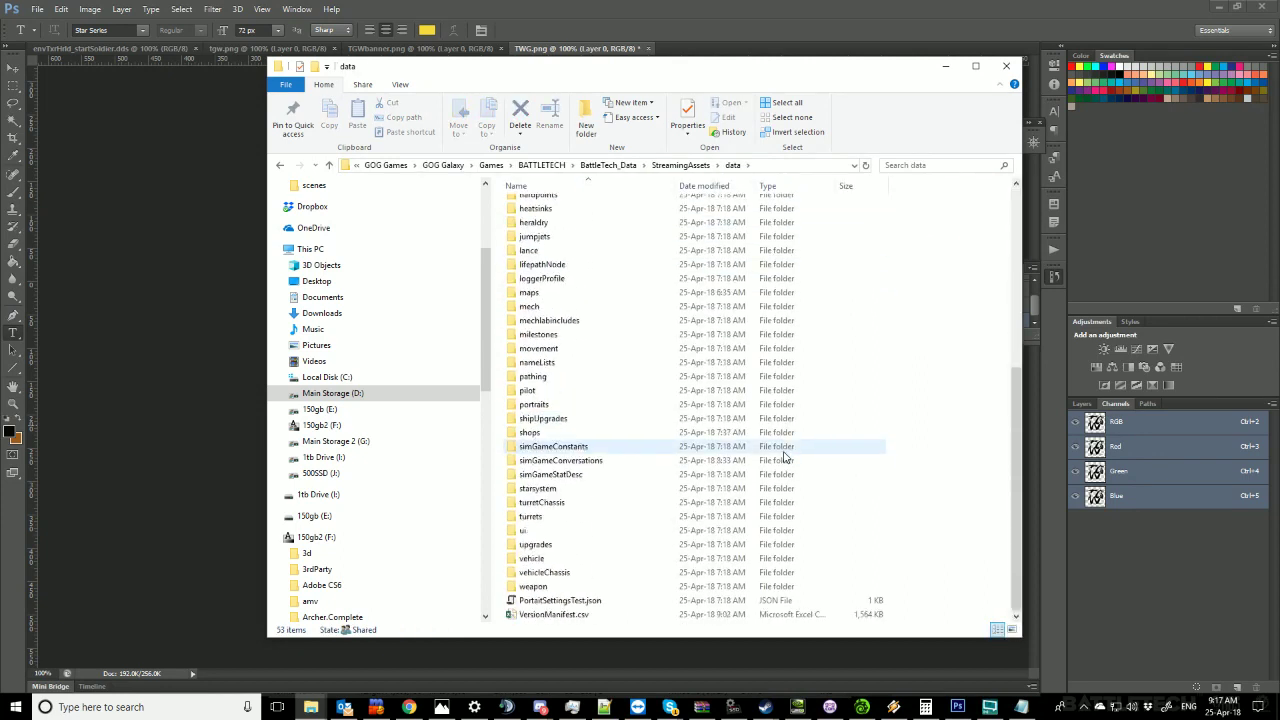
pyautogui.click(546, 616)
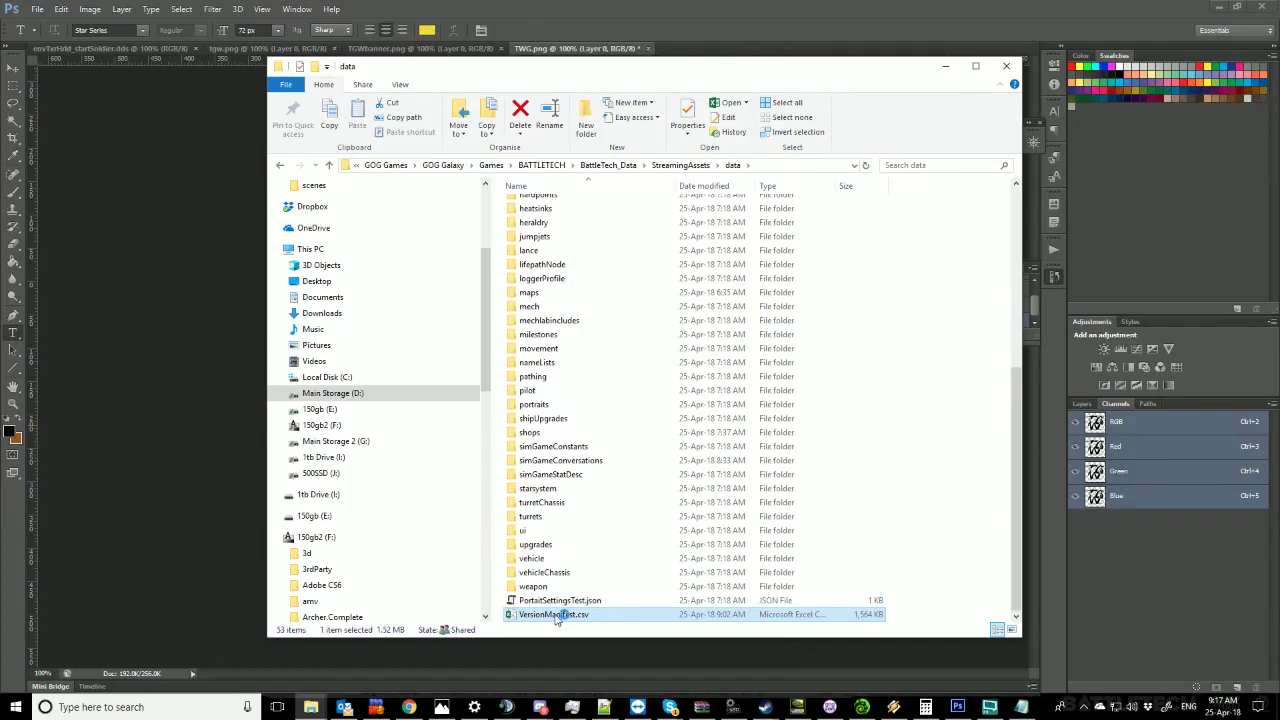
# Open VersionManifest.csv in Excel.
pyautogui.doubleClick(554, 615)
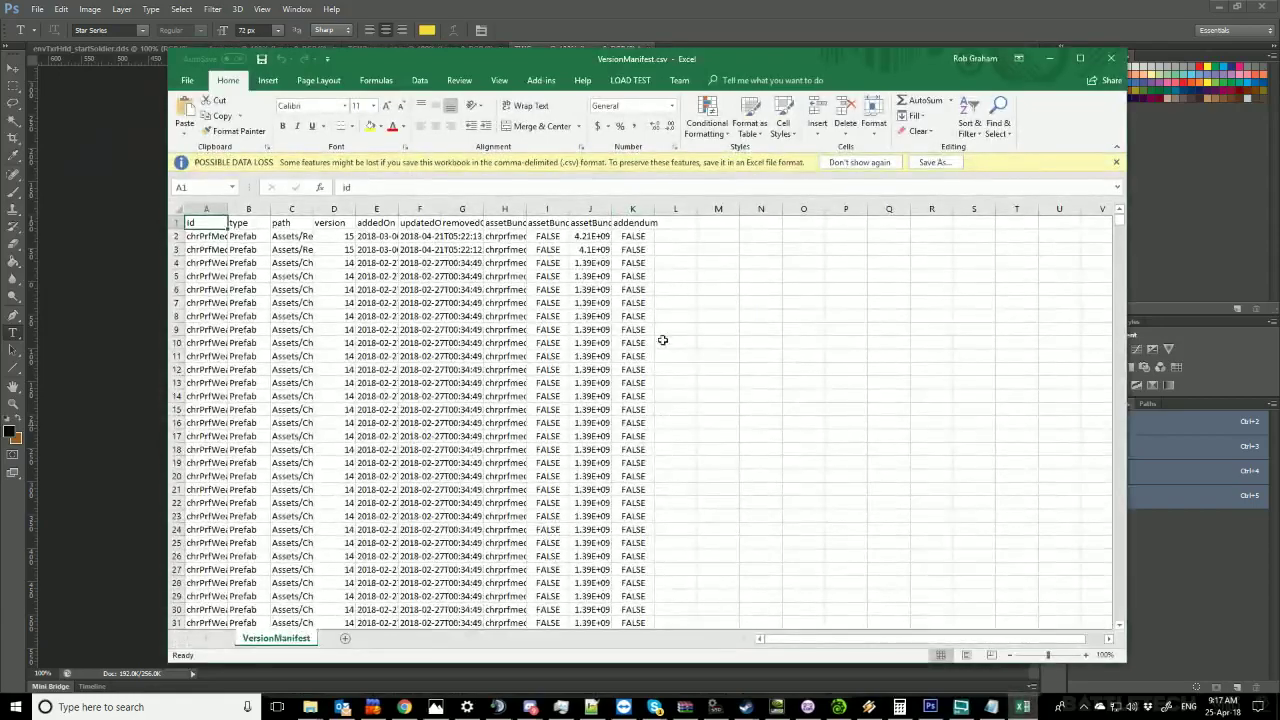
pyautogui.scroll(-16, 665, 345)
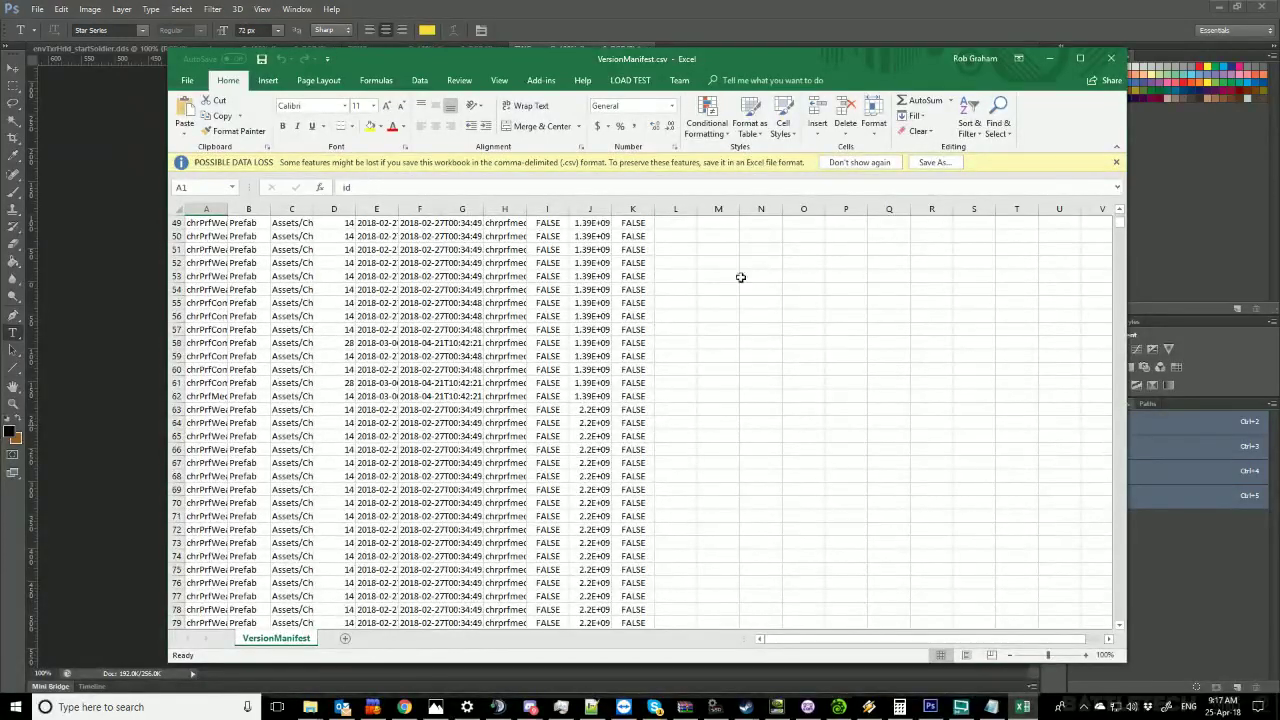
pyautogui.moveTo(1119, 224); pyautogui.dragTo(1110, 612)
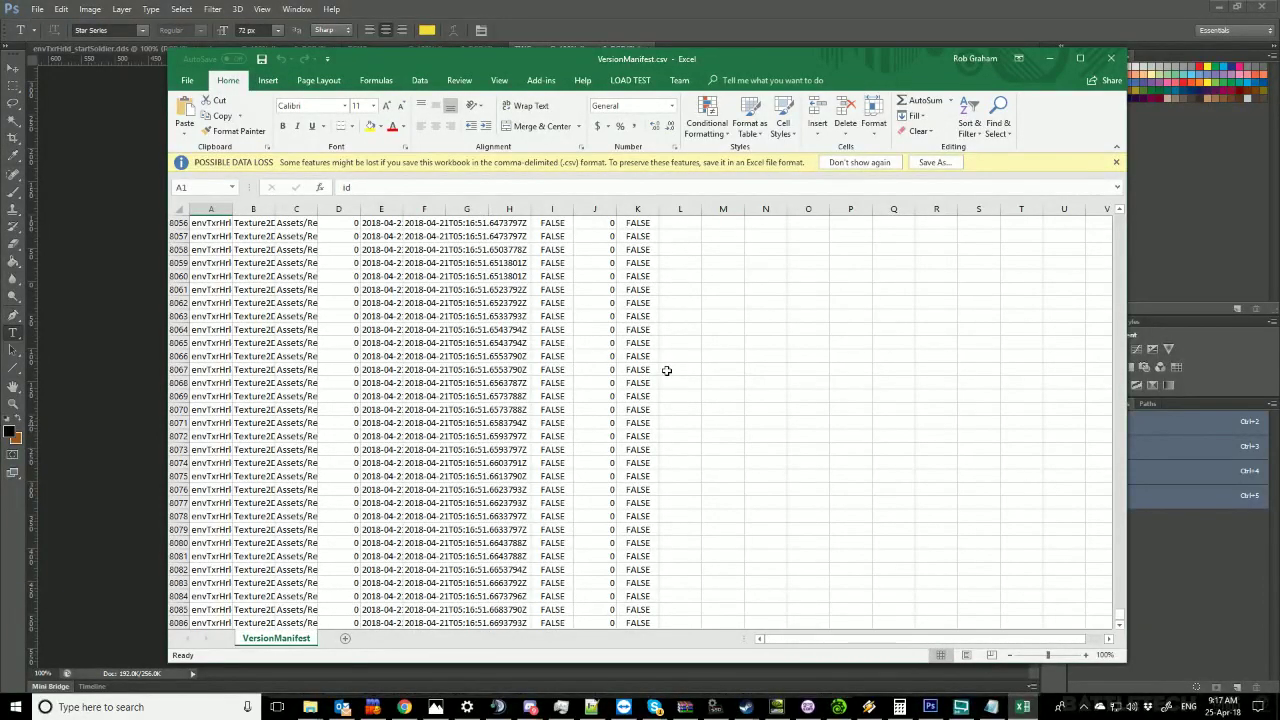
pyautogui.scroll(20, 666, 370)
pyautogui.scroll(6, 666, 370)
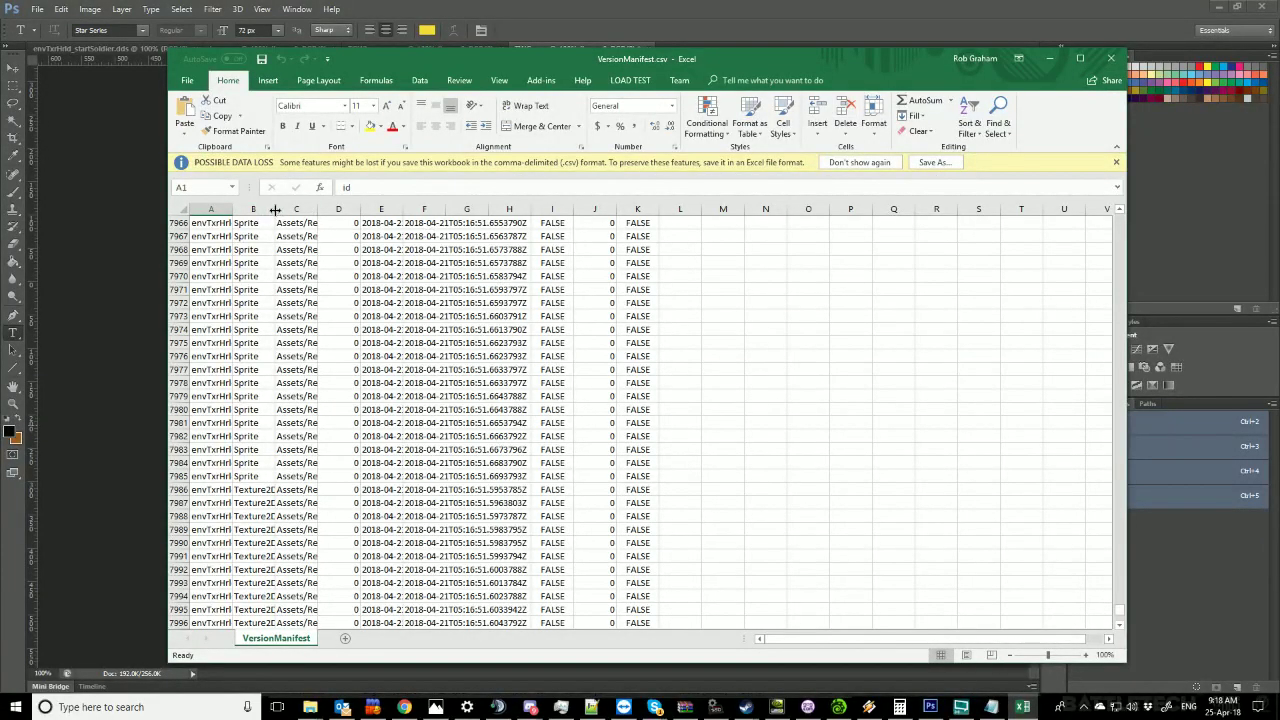
# Auto-fit columns A, B and C to their full contents and maximize the Excel window.
pyautogui.doubleClick(231, 208)
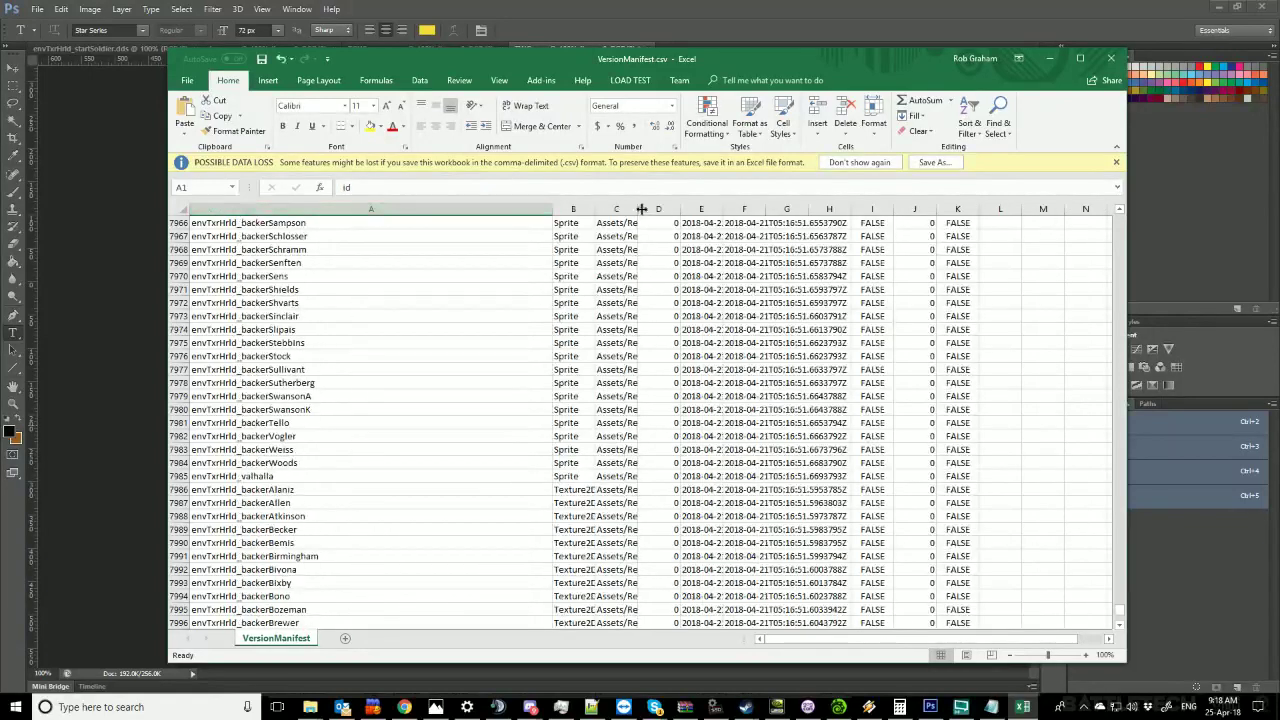
pyautogui.doubleClick(595, 208)
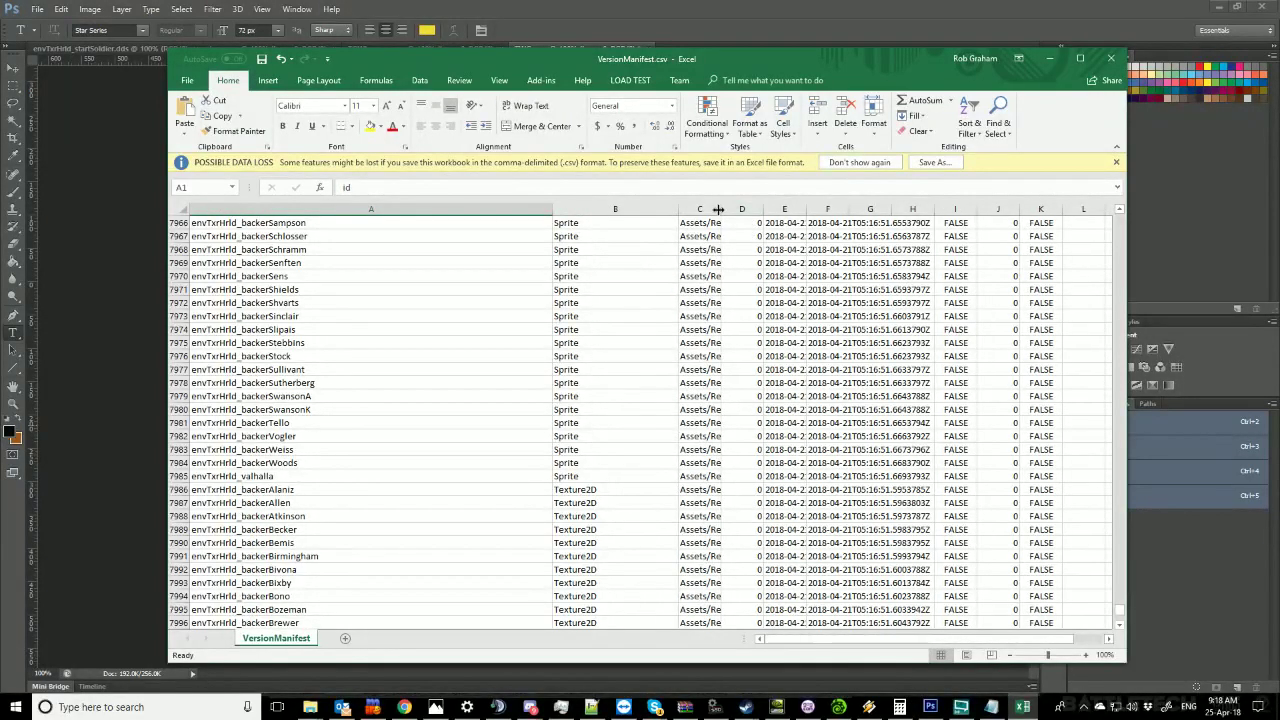
pyautogui.doubleClick(721, 208)
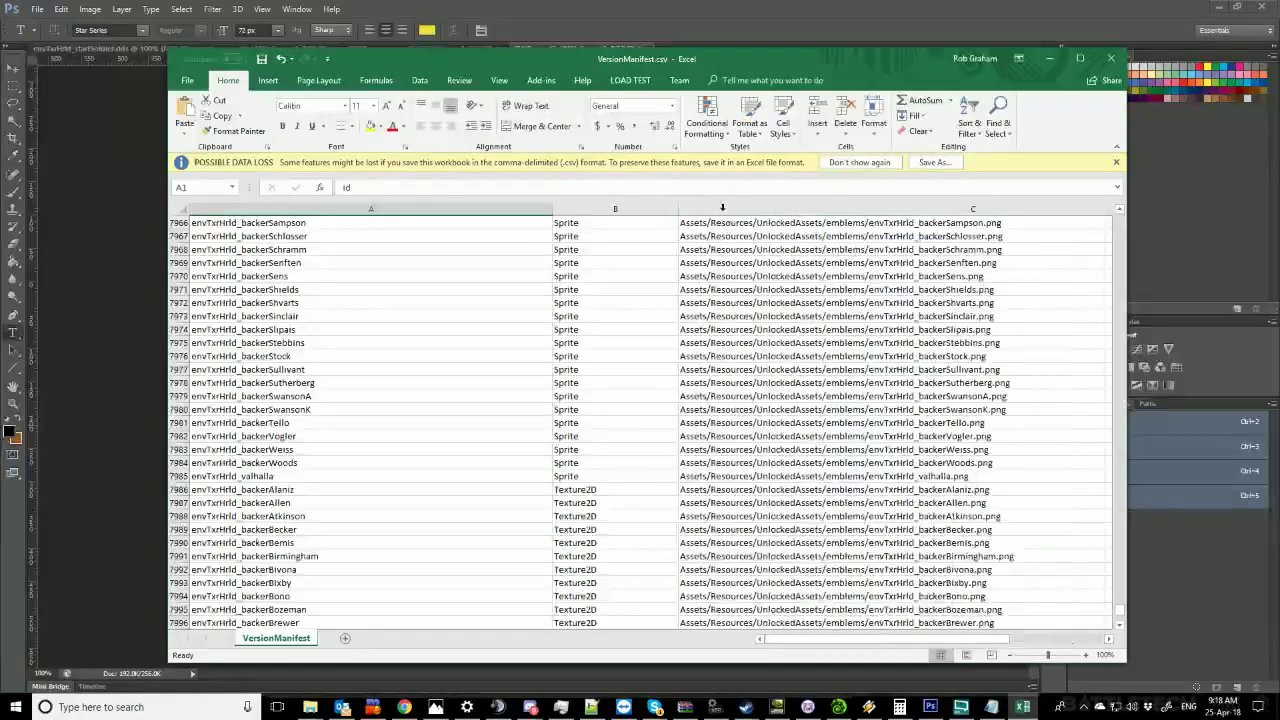
pyautogui.click(1080, 58)
# Scroll to the PlayerEmblems section's envTxrHrld Sprite and Texture2D rows.
pyautogui.scroll(-20, 776, 268)
pyautogui.scroll(20, 658, 335)
pyautogui.scroll(20, 661, 331)
pyautogui.scroll(19, 657, 335)
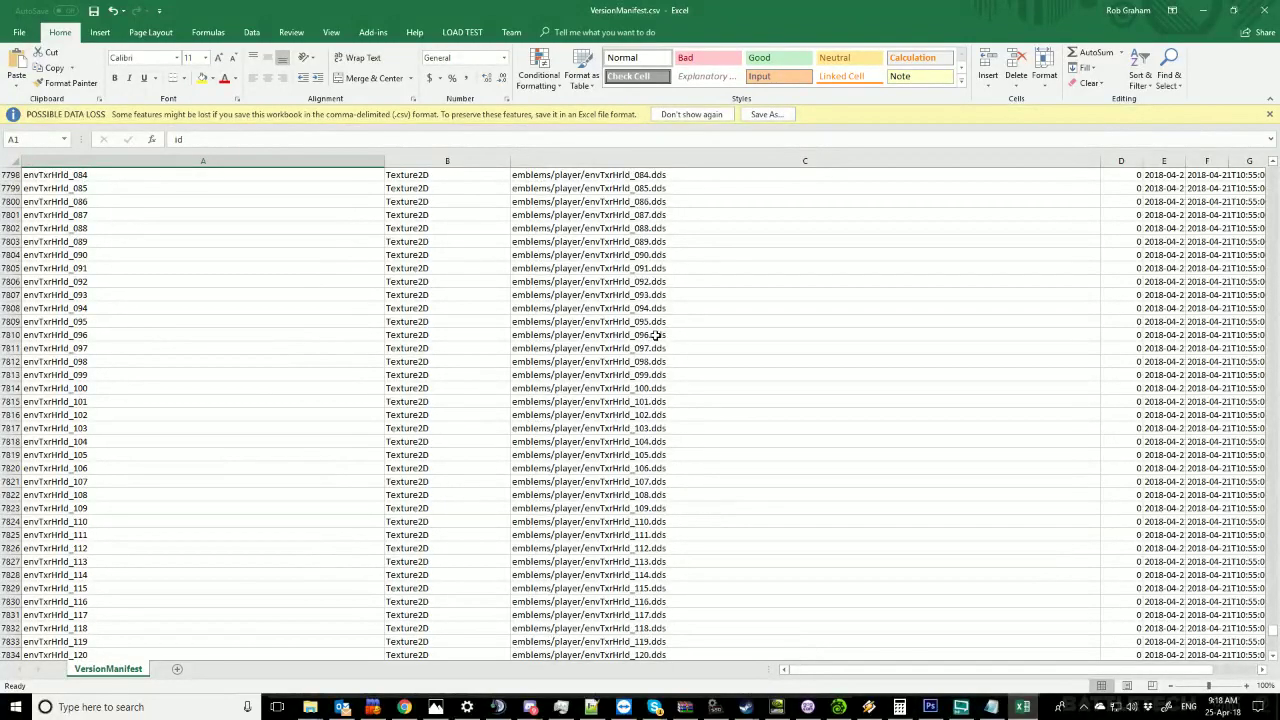
pyautogui.scroll(20, 655, 336)
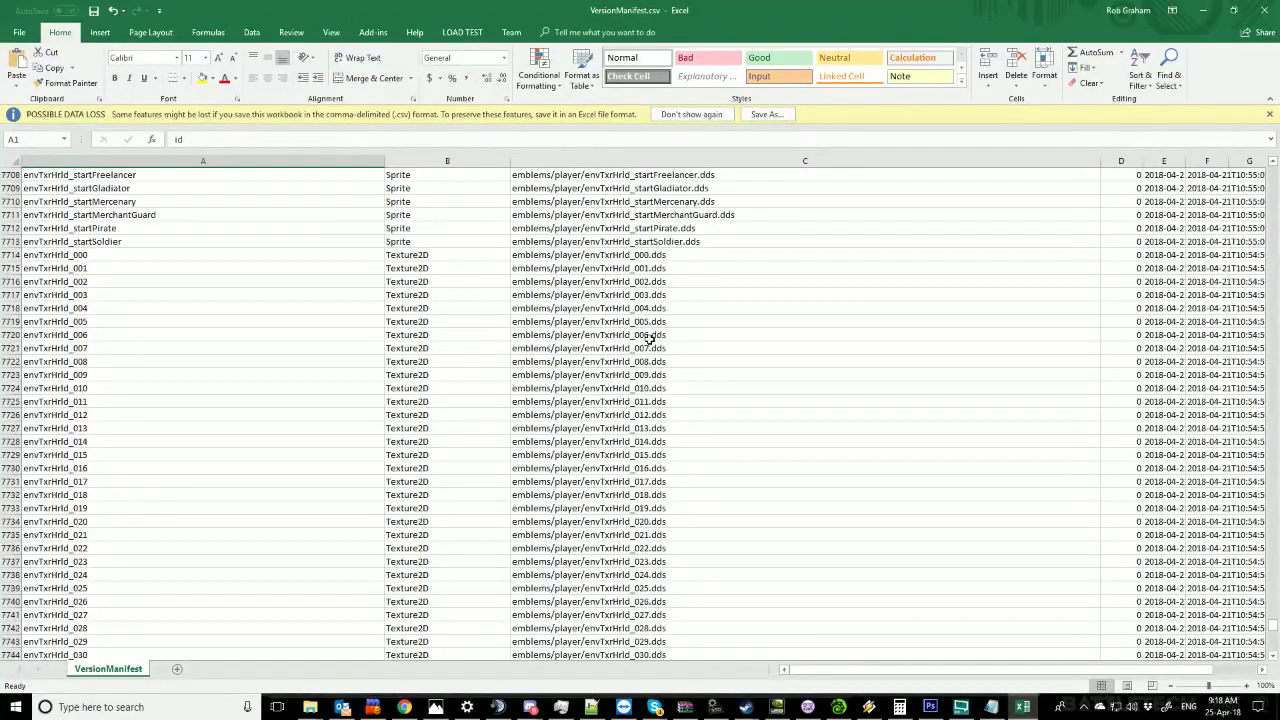
pyautogui.scroll(10, 648, 343)
pyautogui.scroll(14, 644, 343)
pyautogui.scroll(10, 640, 346)
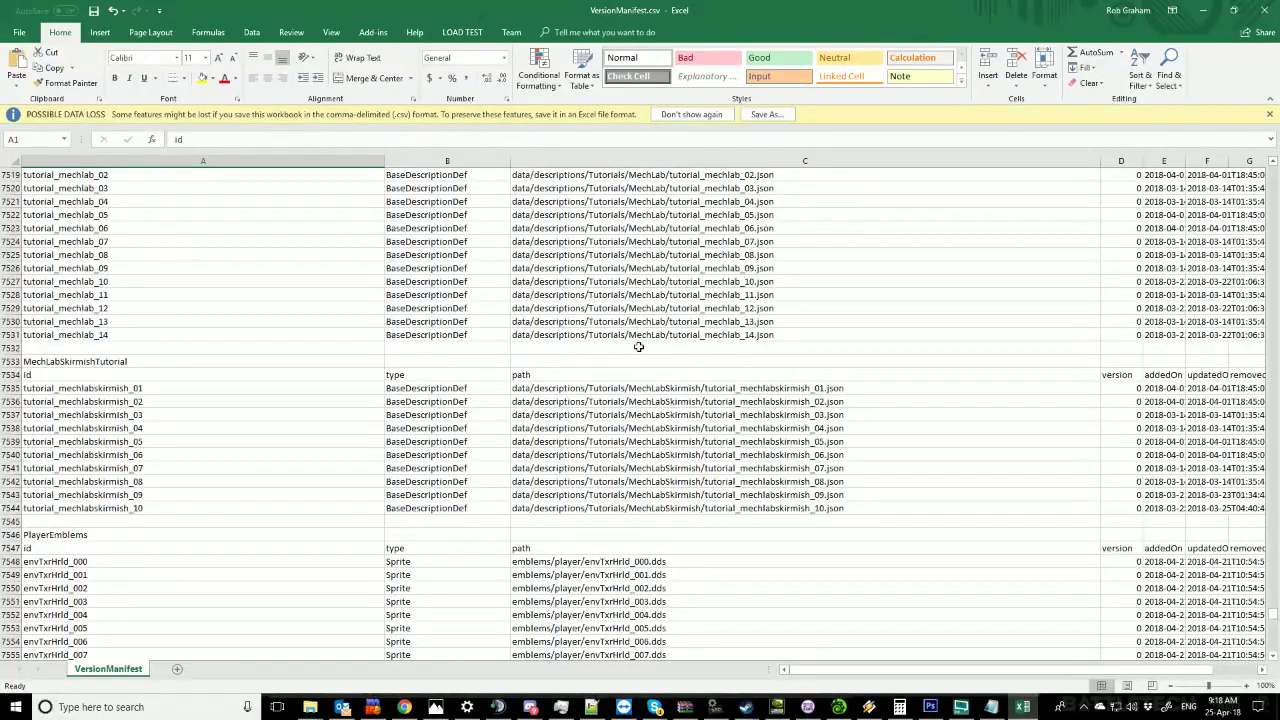
pyautogui.scroll(-5, 540, 360)
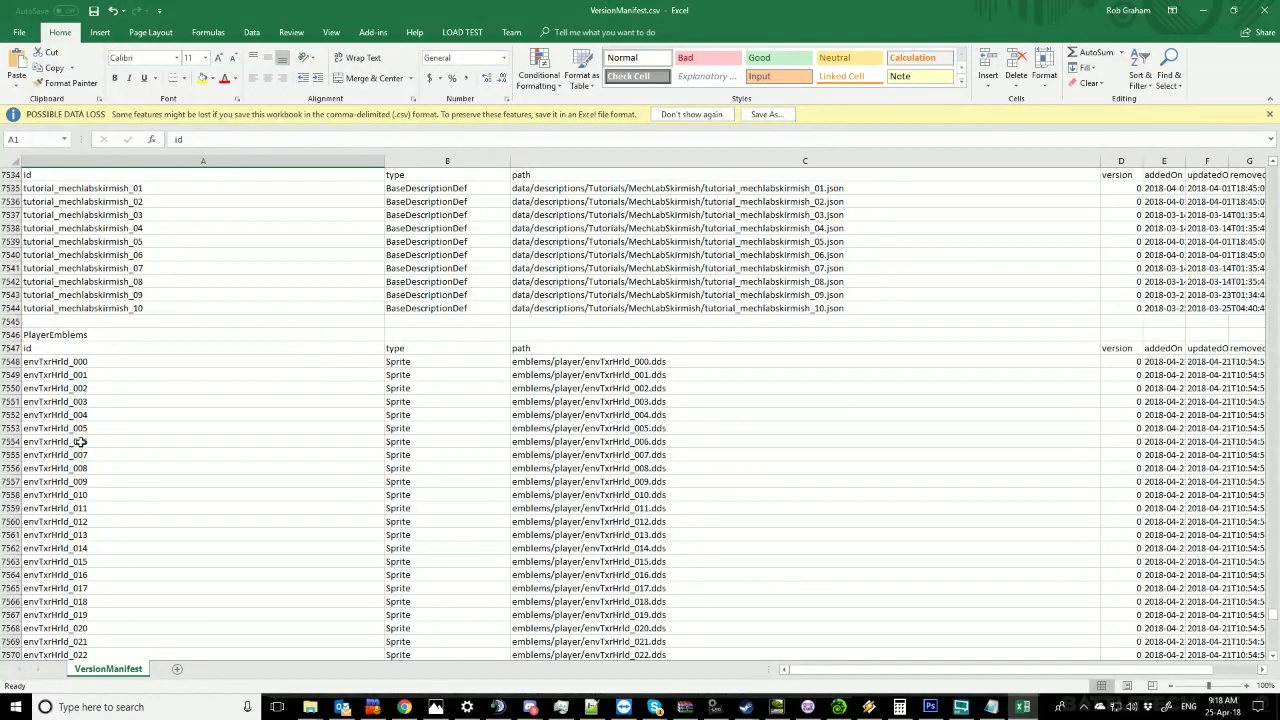
pyautogui.scroll(-20, 86, 370)
pyautogui.scroll(-20, 96, 415)
pyautogui.scroll(17, 103, 414)
pyautogui.scroll(-15, 103, 414)
pyautogui.scroll(20, 102, 413)
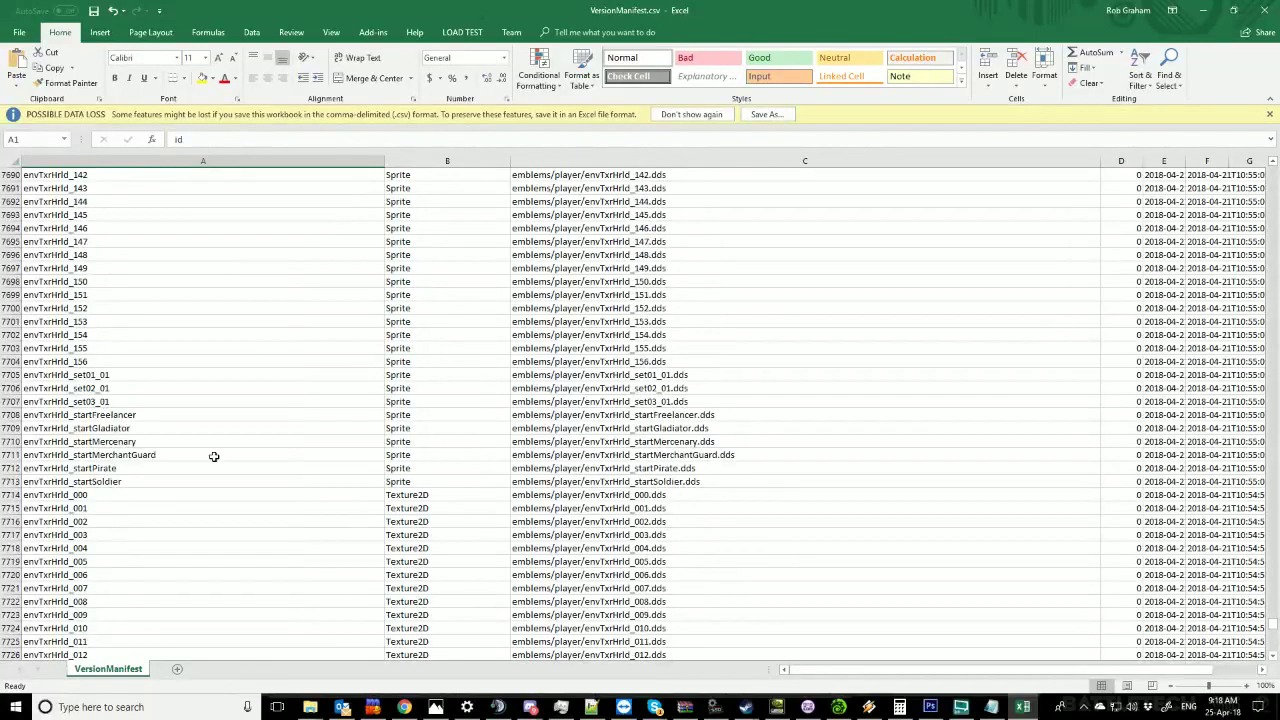
# Copy the envTxrHrld_startSoldier Sprite row 7713 into empty row 7882 below the rob entries.
pyautogui.click(33, 482)
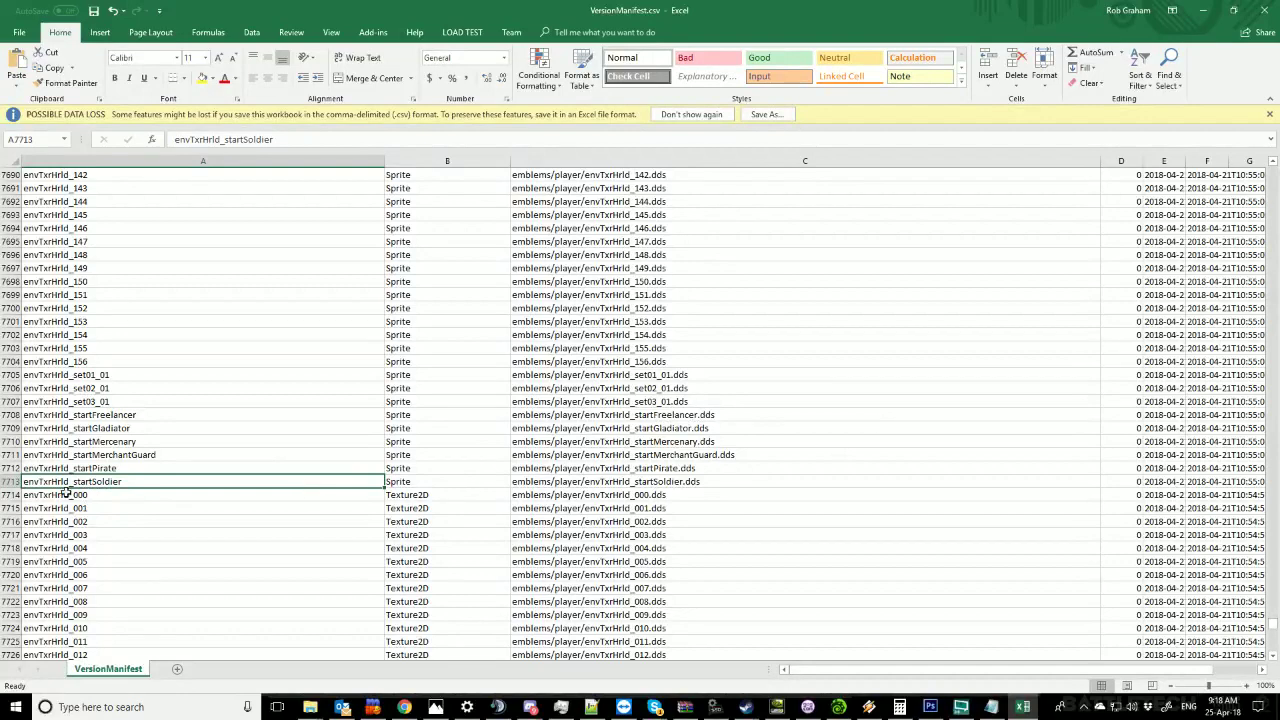
pyautogui.click(10, 481)
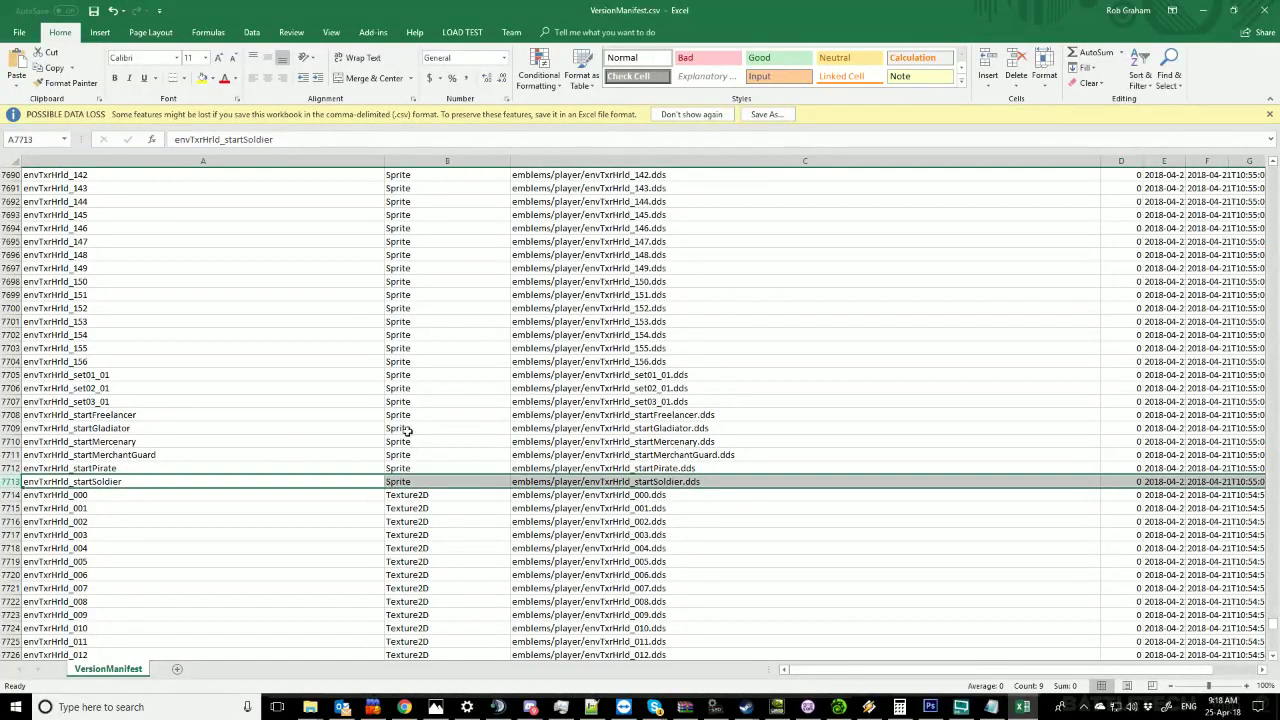
pyautogui.hotkey('ctrl', 'c')
pyautogui.scroll(-16, 408, 424)
pyautogui.scroll(-20, 408, 424)
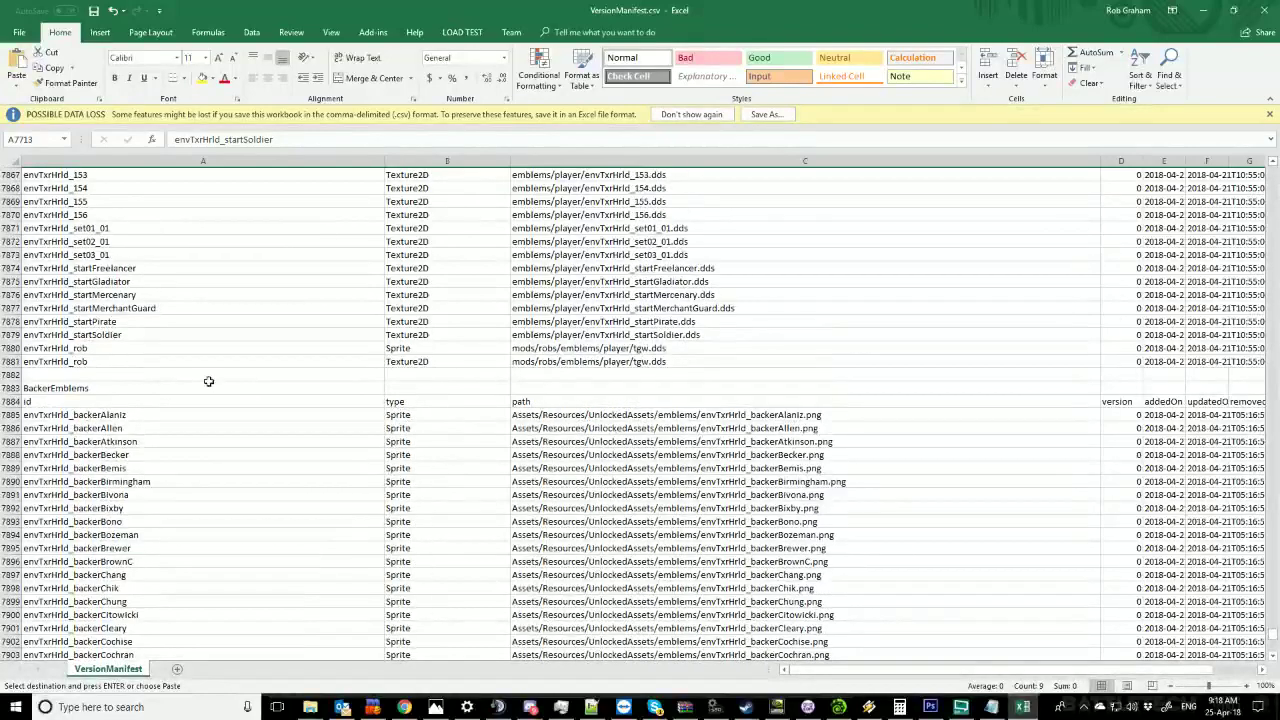
pyautogui.click(55, 373)
pyautogui.click(10, 374)
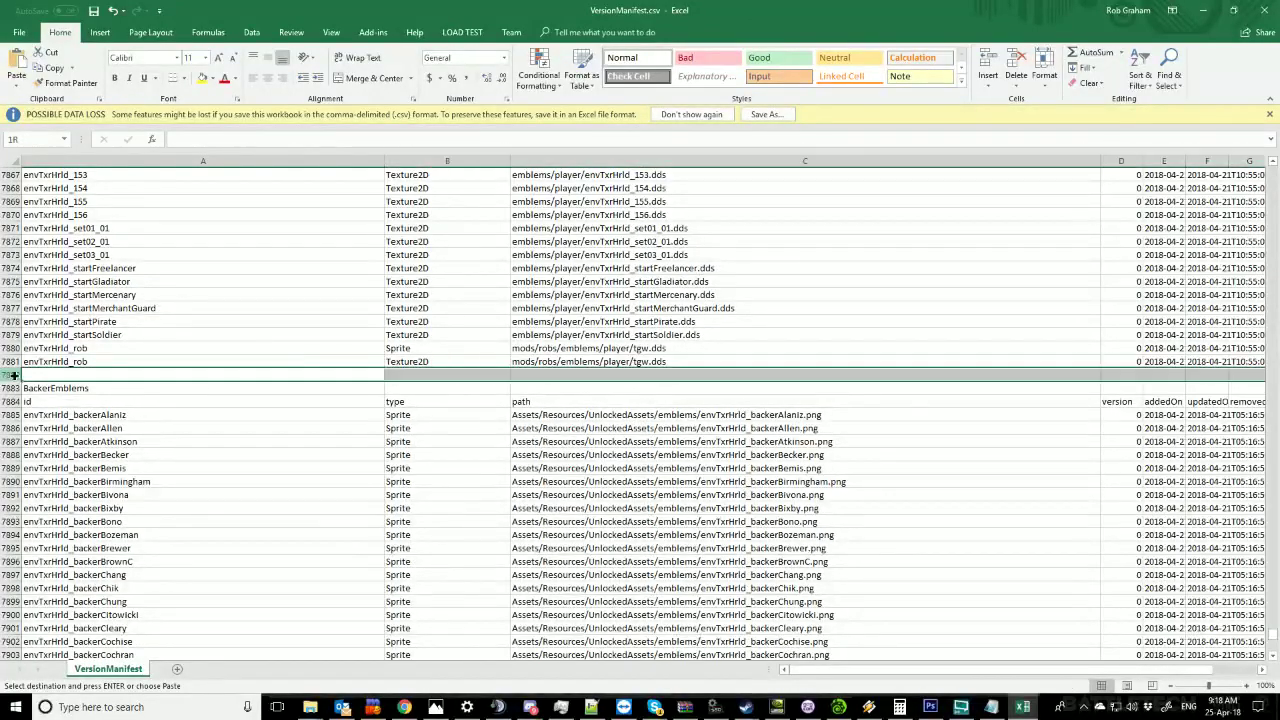
pyautogui.hotkey('ctrl', 'v')
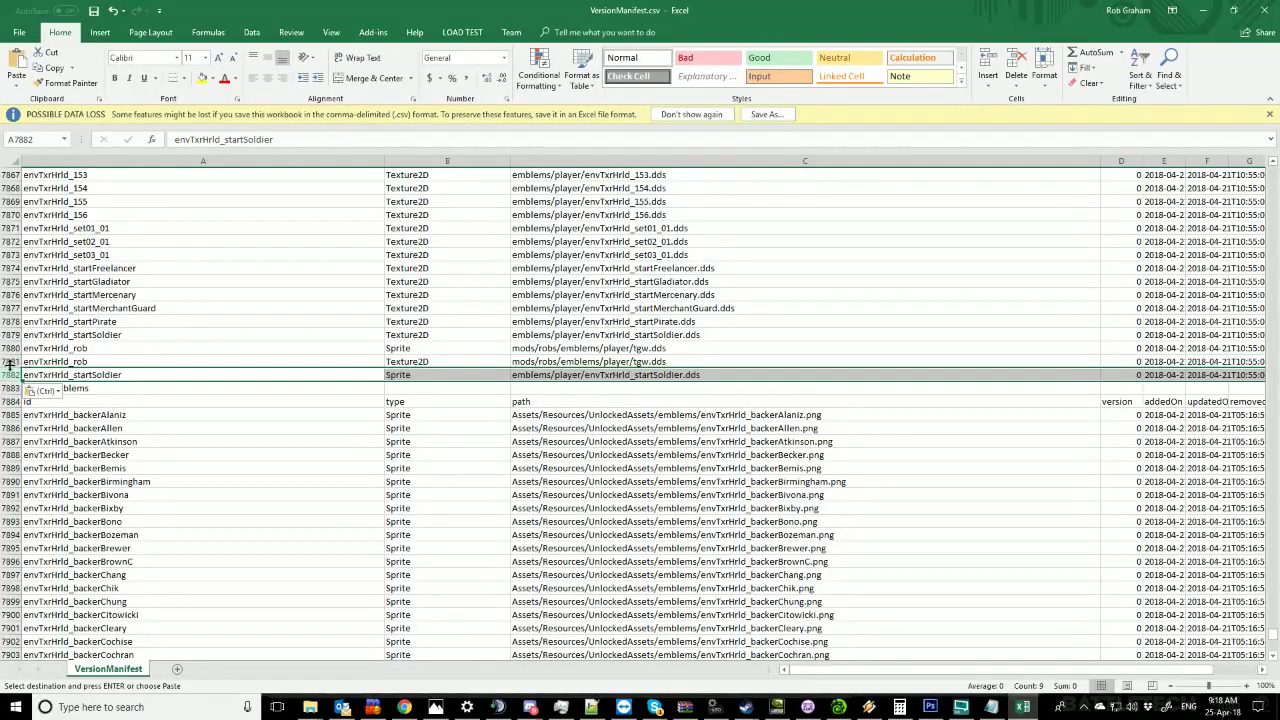
# Insert the Texture2D startSoldier row copy at 7883 and a blank row before BackerEmblems.
pyautogui.click(14, 334)
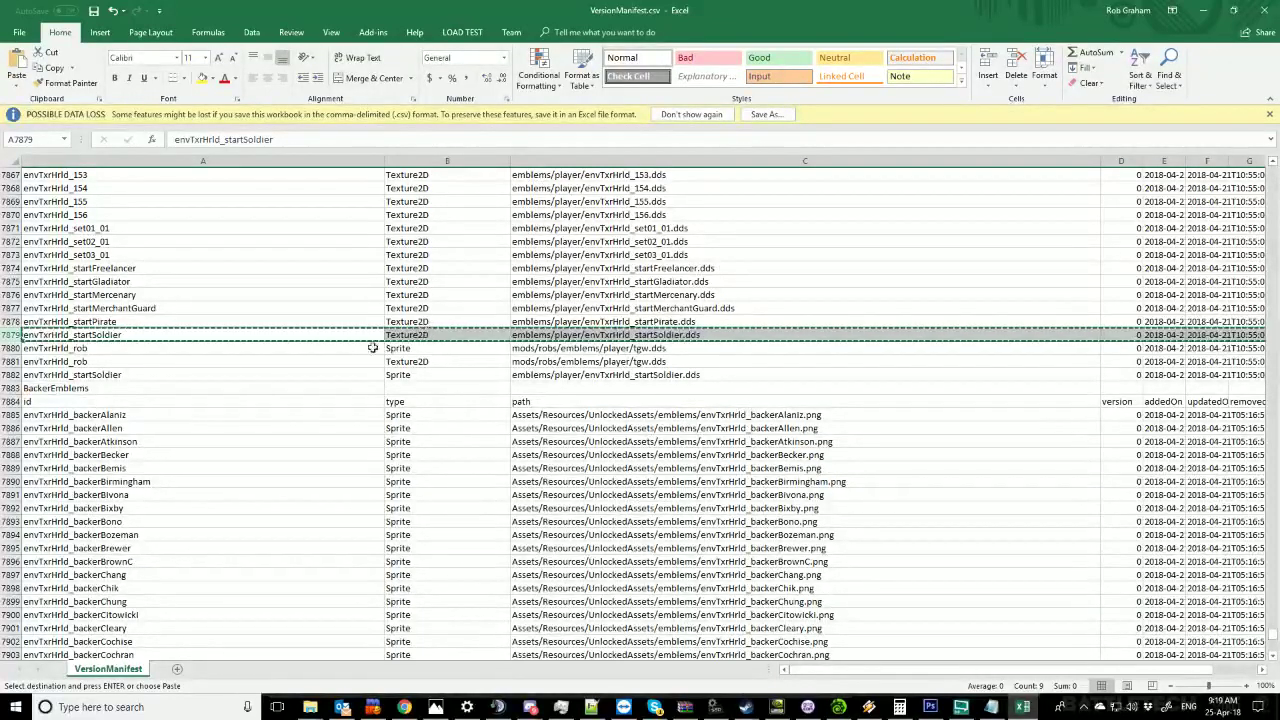
pyautogui.click(14, 388)
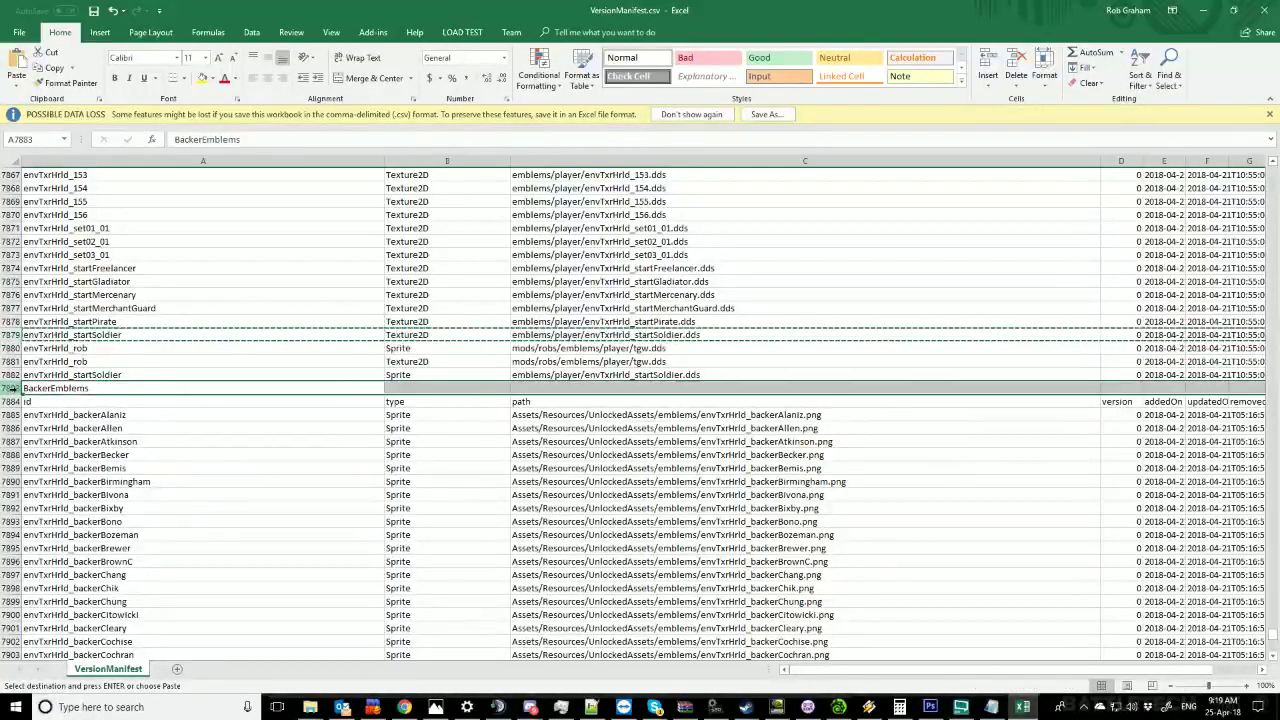
pyautogui.rightClick(15, 389)
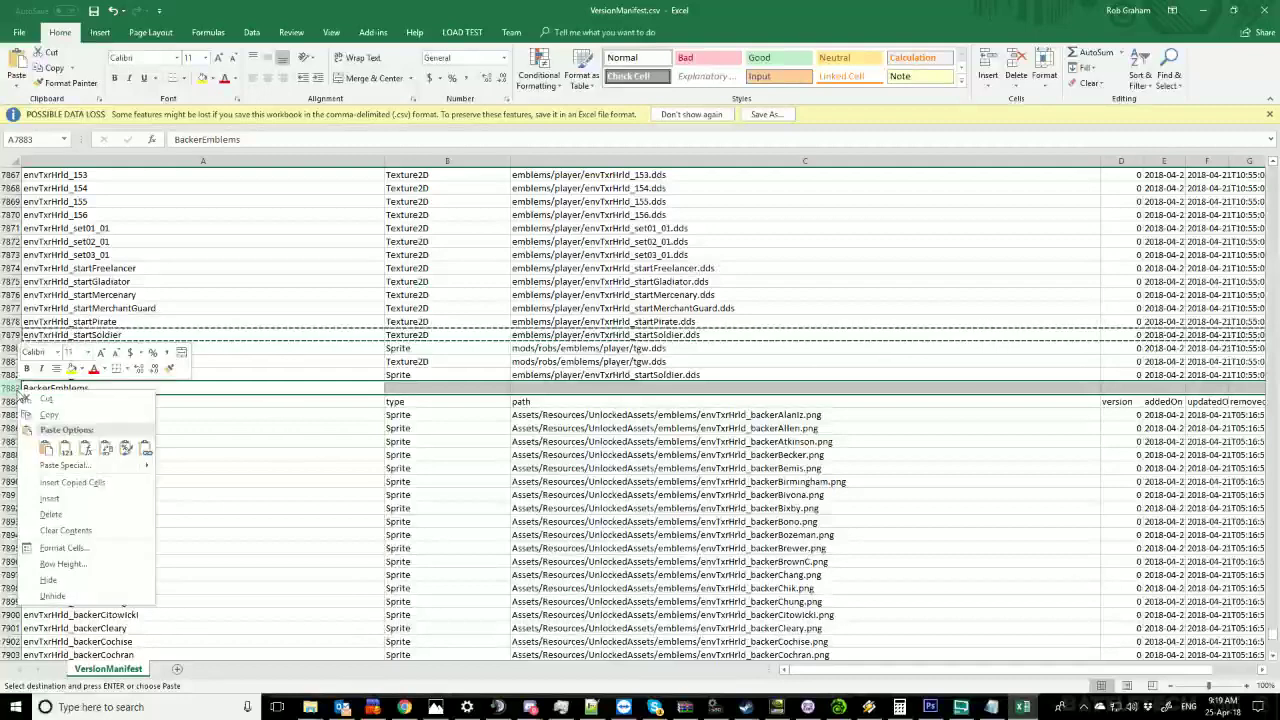
pyautogui.click(65, 483)
pyautogui.click(10, 401)
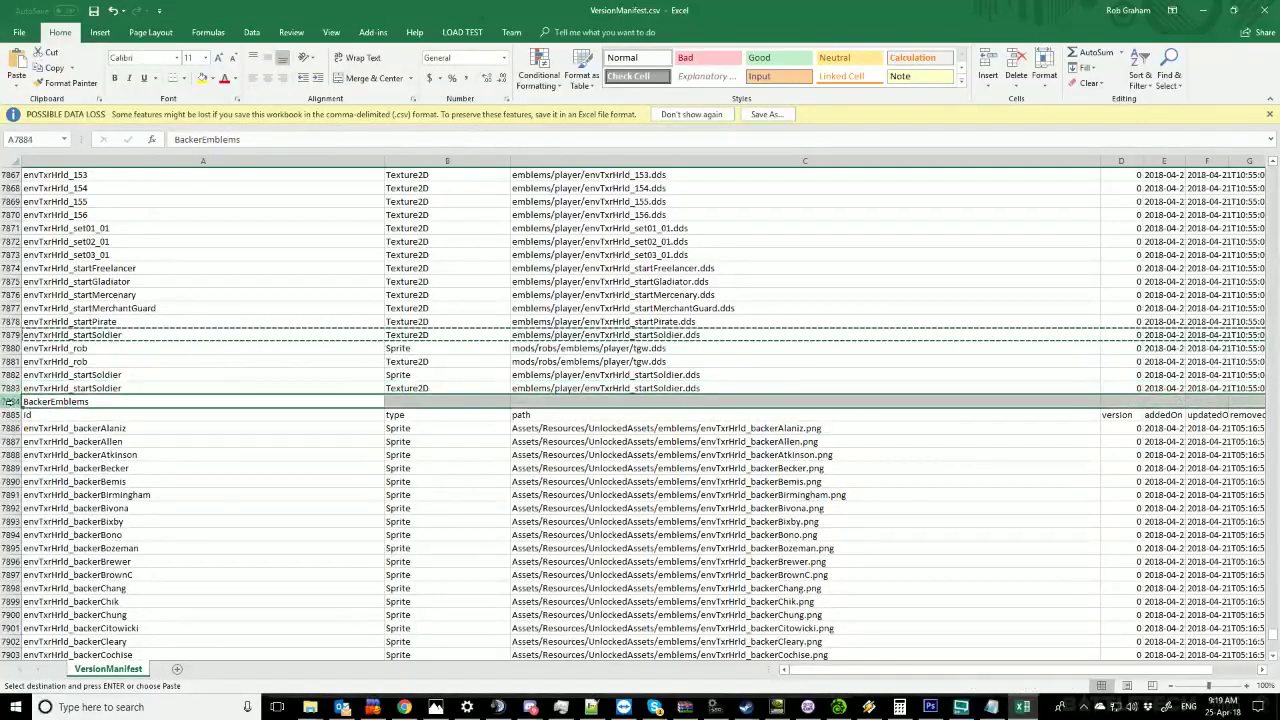
pyautogui.rightClick(10, 401)
pyautogui.click(46, 512)
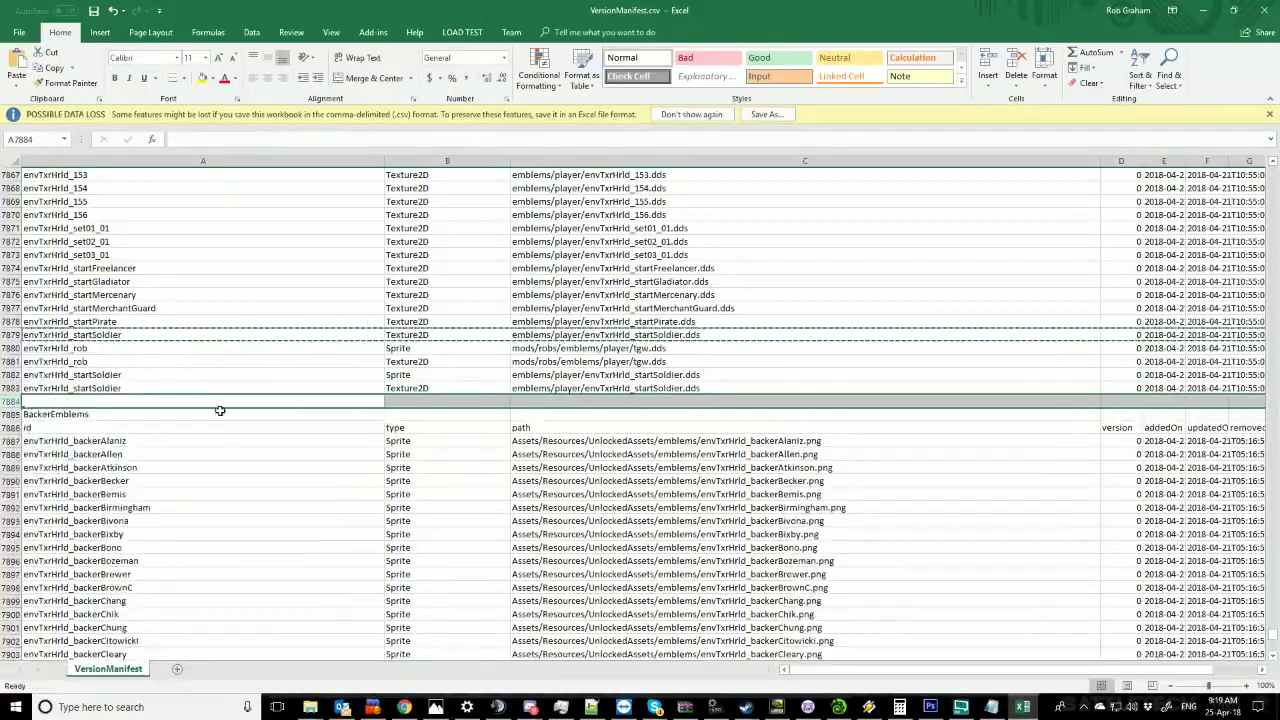
# Replace 'startSoldier' with 'MyNewLogo' in the ids of rows 7882 and 7883.
pyautogui.click(601, 386)
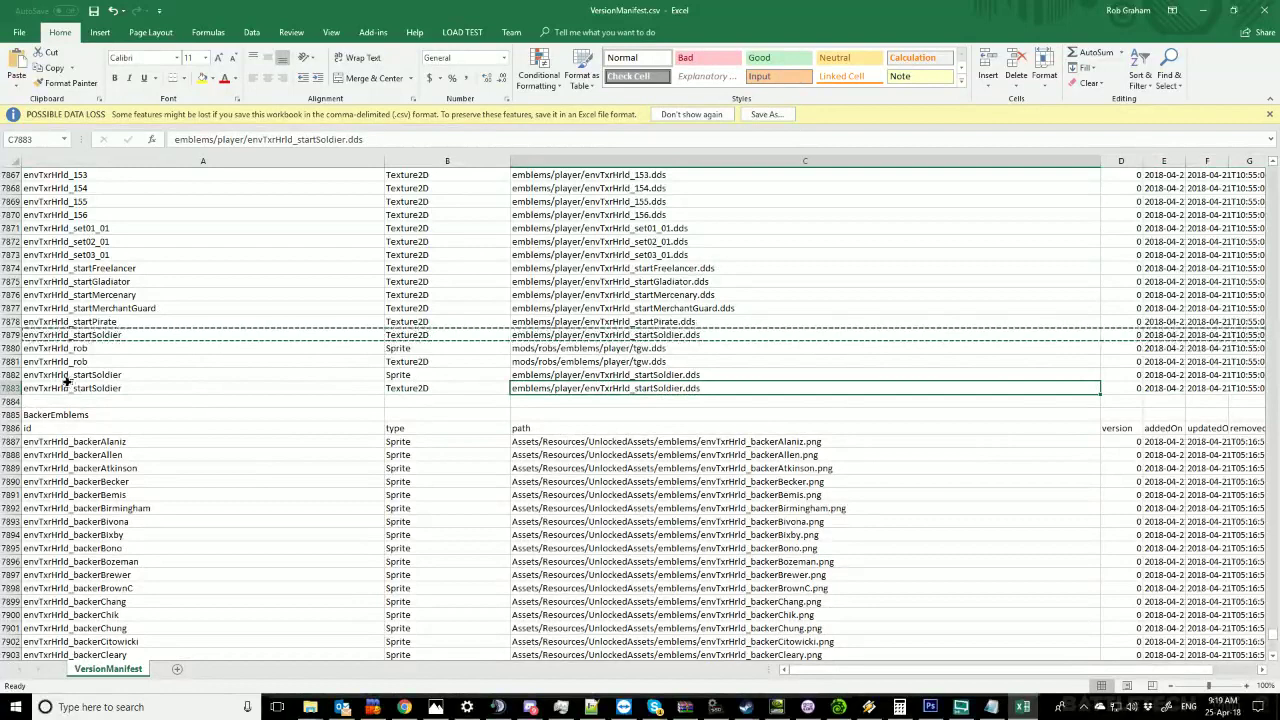
pyautogui.click(68, 378)
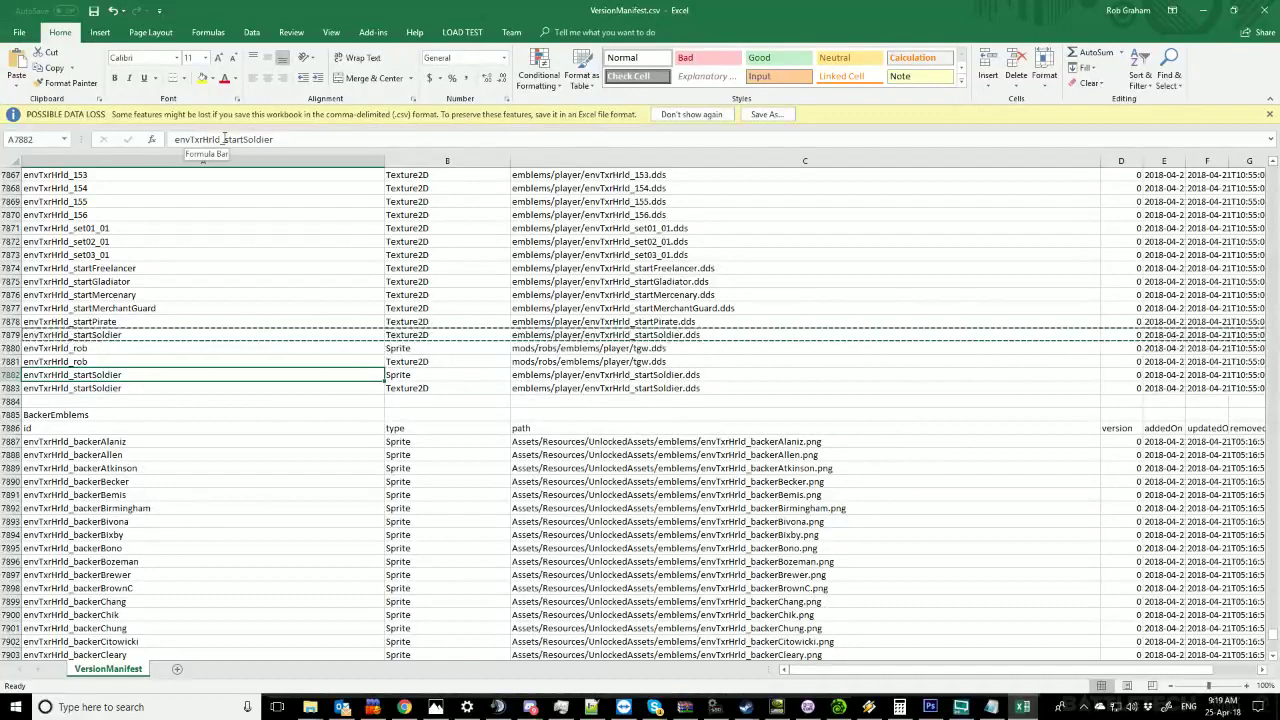
pyautogui.moveTo(176, 139); pyautogui.dragTo(229, 139)
pyautogui.click(222, 139)
pyautogui.keyDown('shift'); pyautogui.click(298, 140); pyautogui.keyUp('shift')
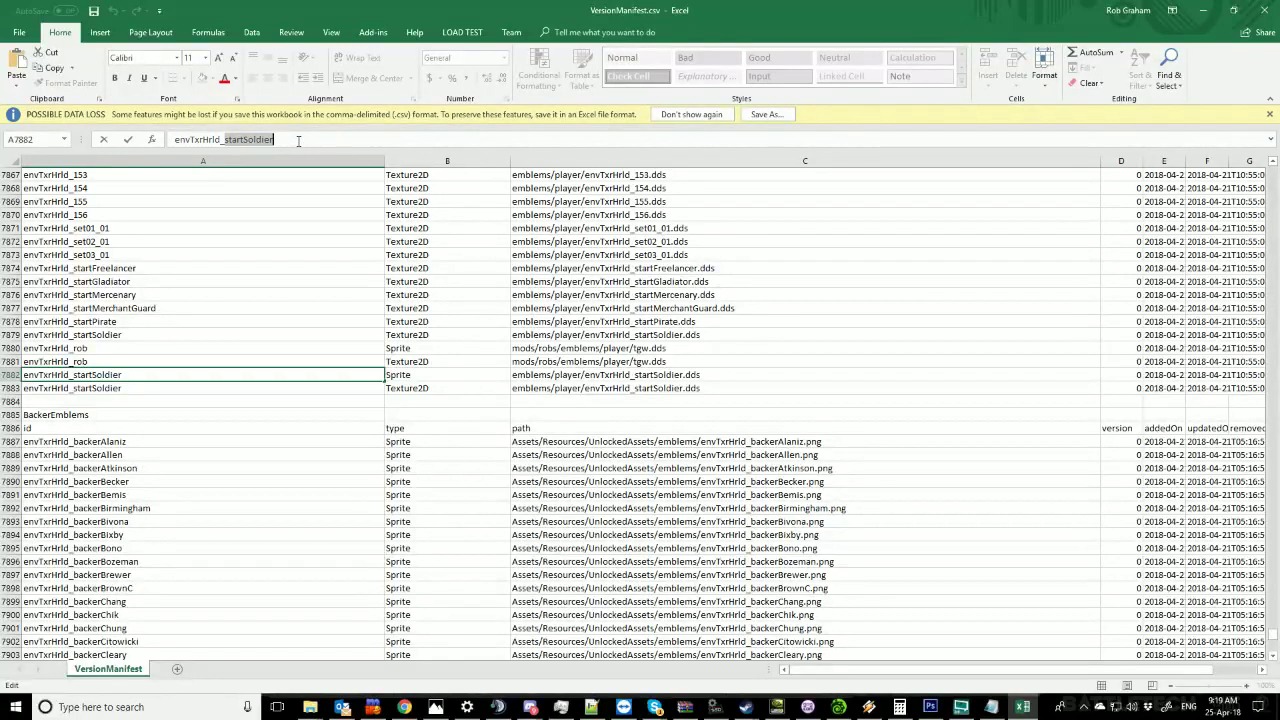
pyautogui.write('MyNew')
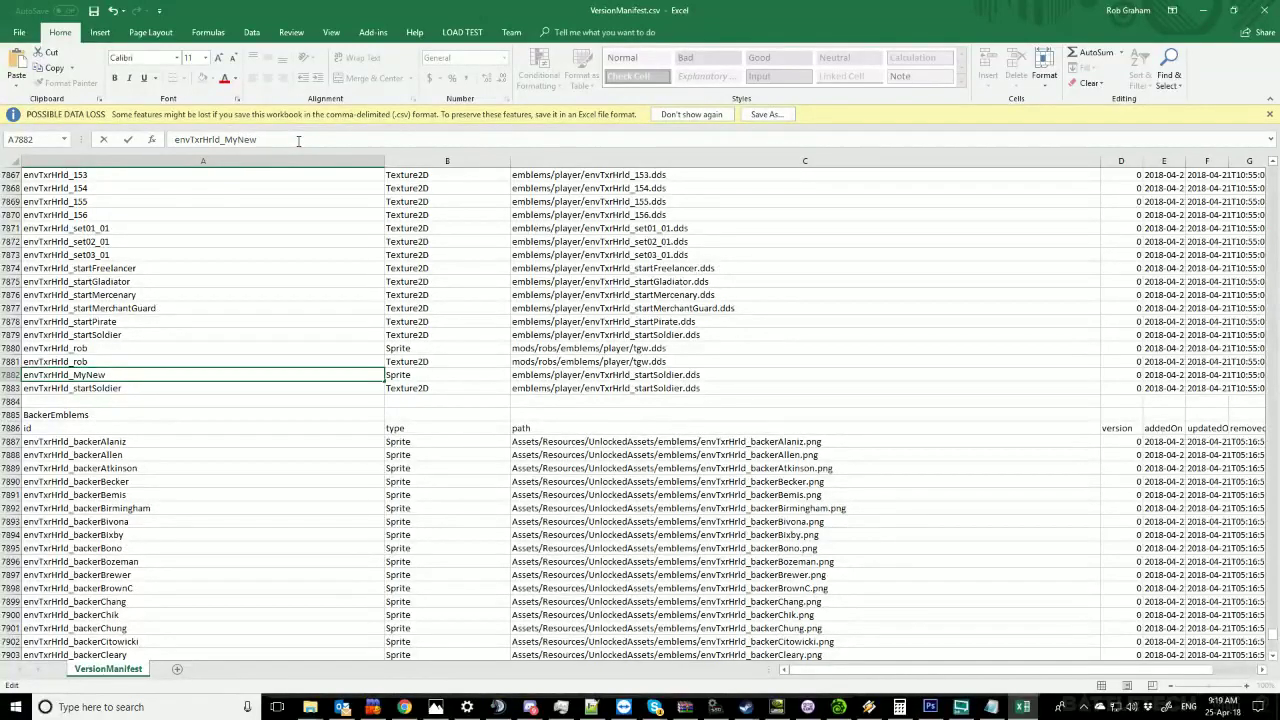
pyautogui.write('Logo')
pyautogui.press('Return')
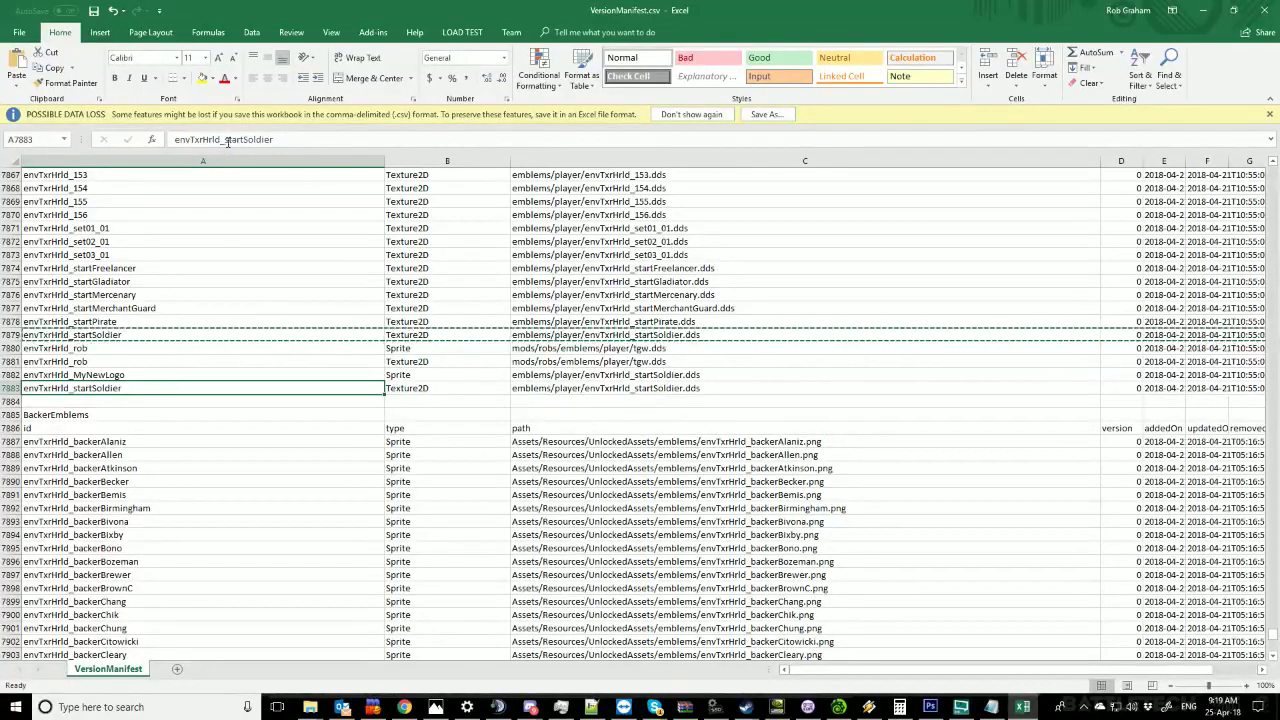
pyautogui.moveTo(224, 139); pyautogui.dragTo(305, 139)
pyautogui.write('MyN')
pyautogui.press('Return')
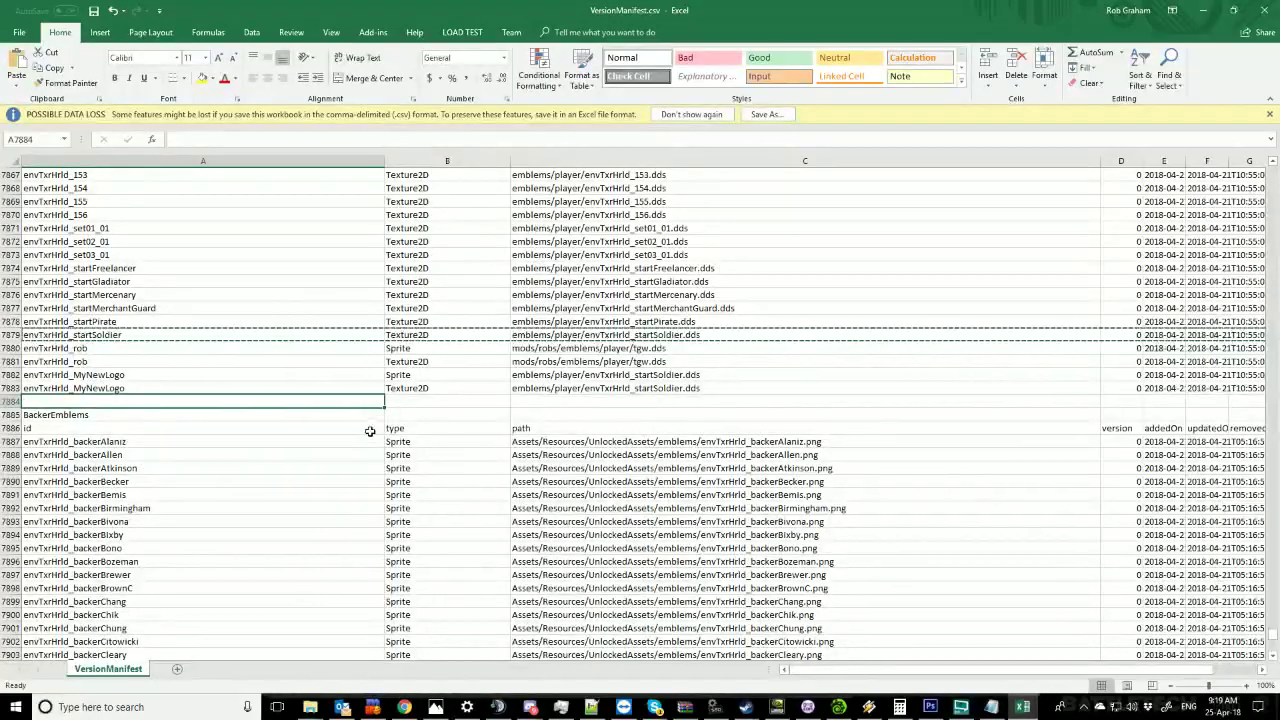
pyautogui.click(413, 375)
pyautogui.press('Down')
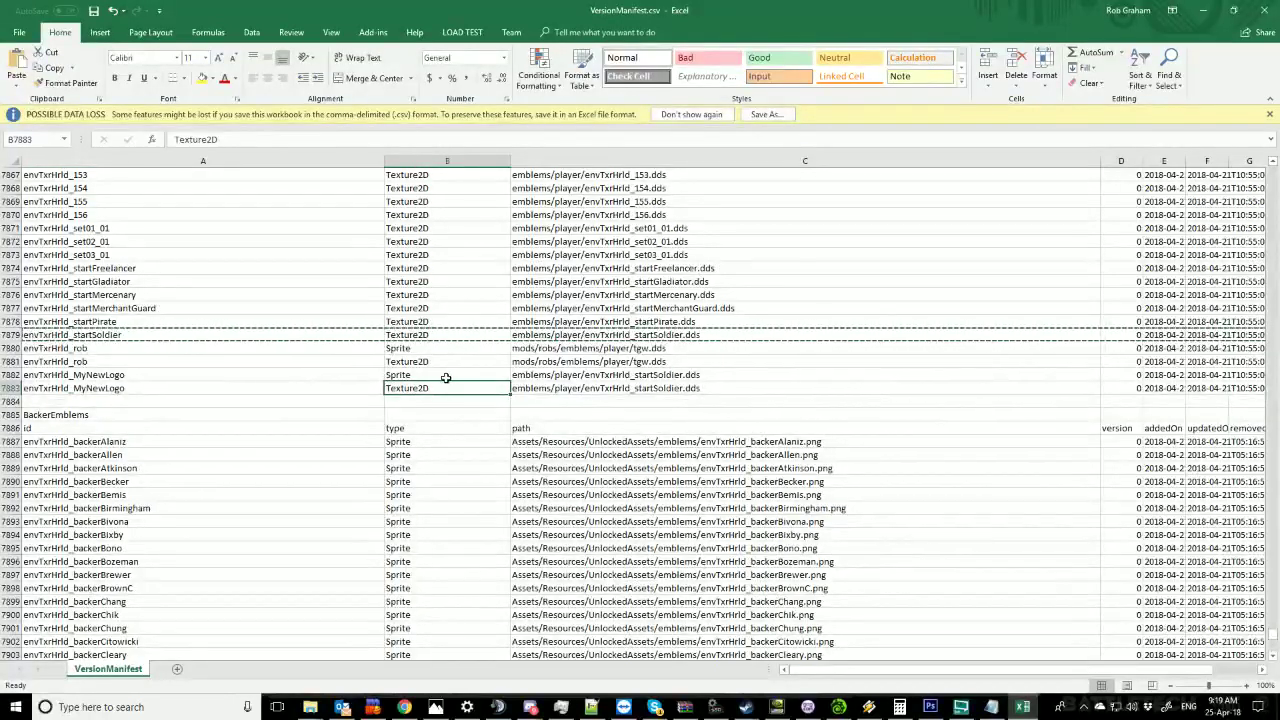
pyautogui.click(427, 374)
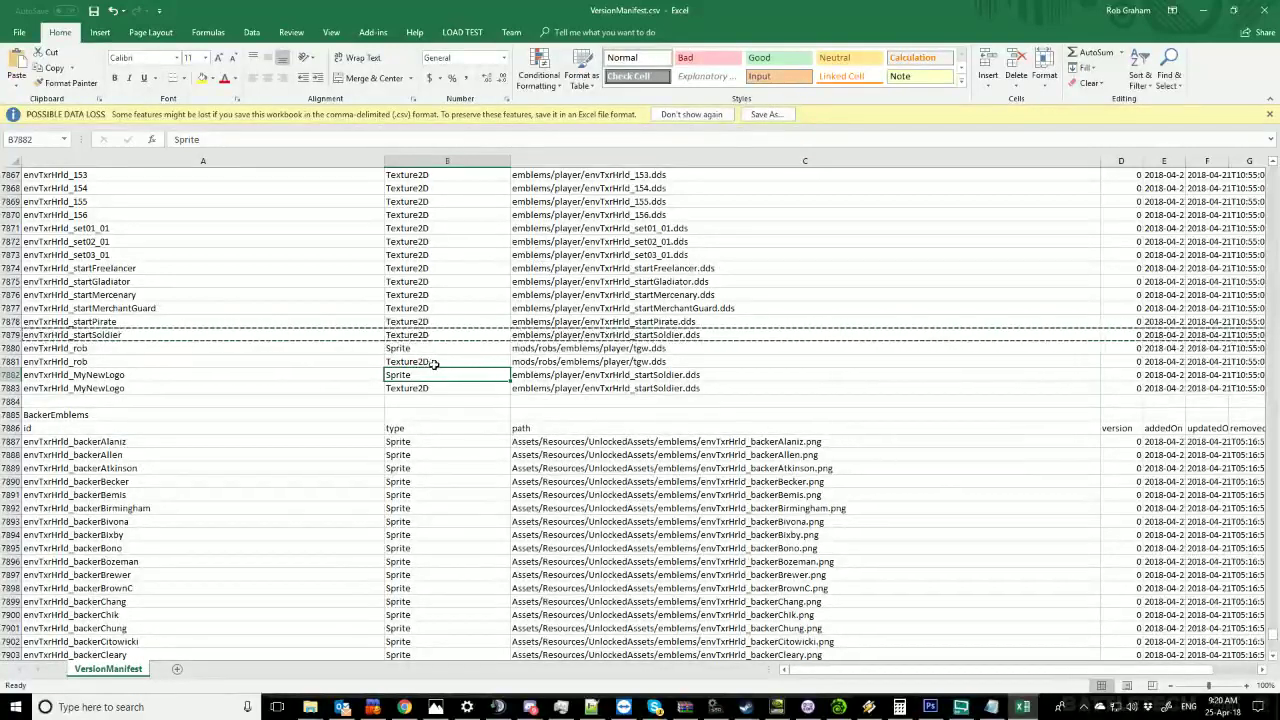
pyautogui.click(413, 389)
pyautogui.click(424, 376)
pyautogui.click(615, 379)
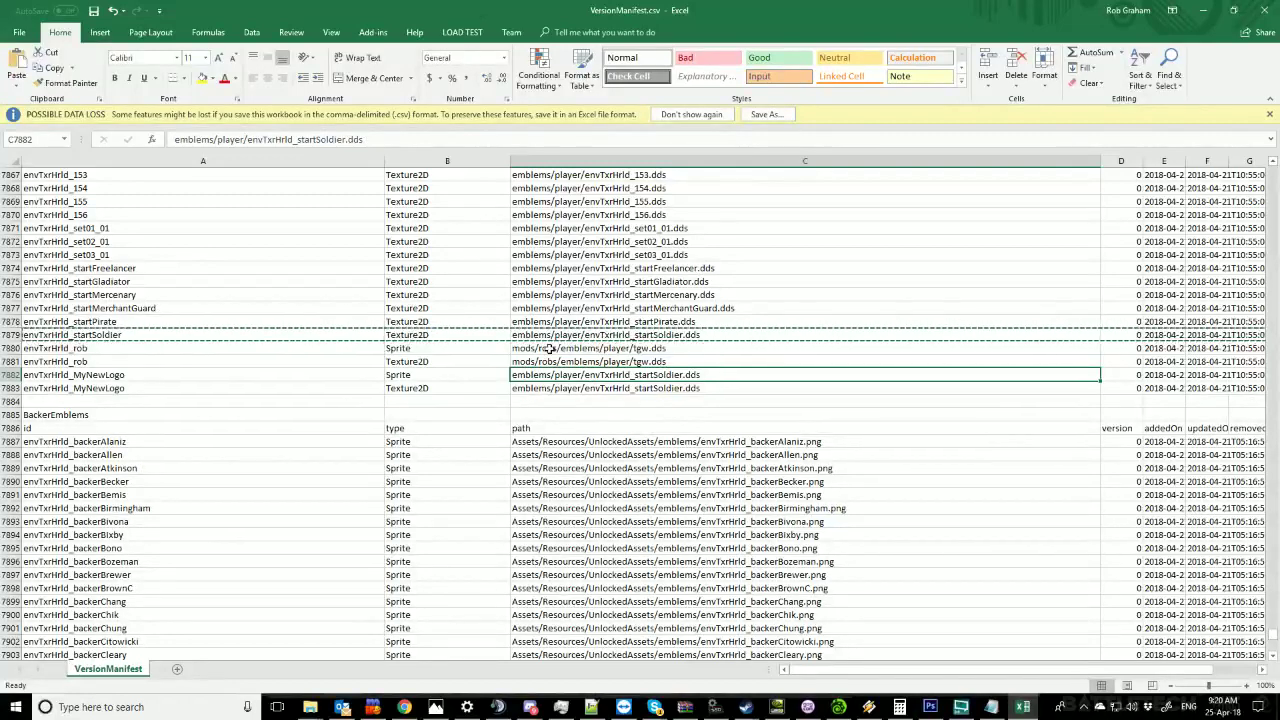
pyautogui.click(667, 346)
pyautogui.click(605, 375)
# Bring the data Explorer window to StreamingAssets and arrange it beside the spreadsheet.
pyautogui.moveTo(310, 707)
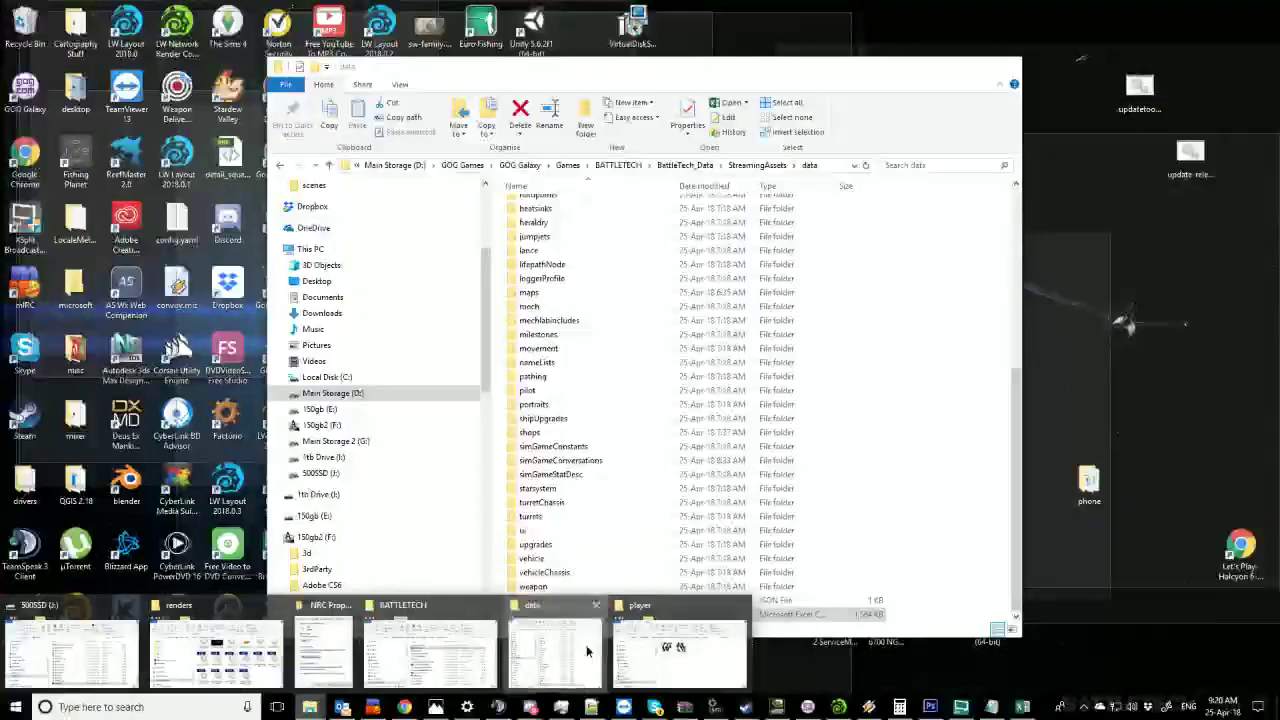
pyautogui.click(560, 645)
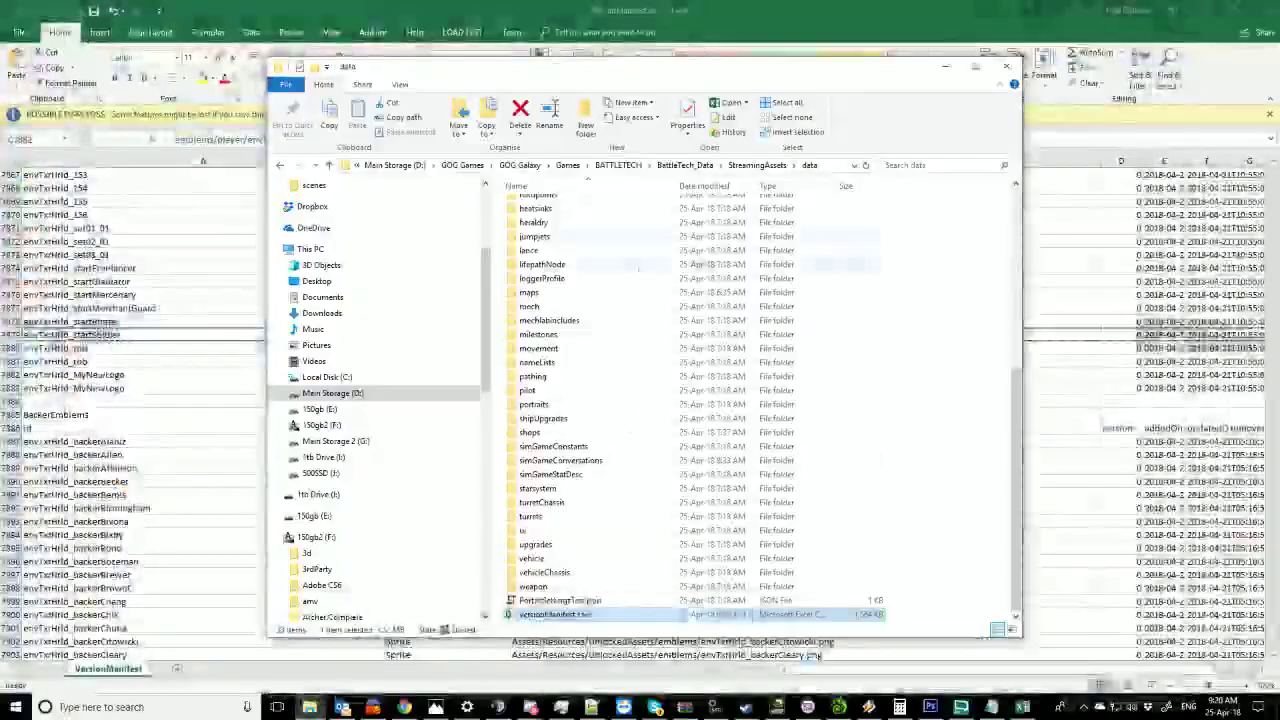
pyautogui.click(700, 166)
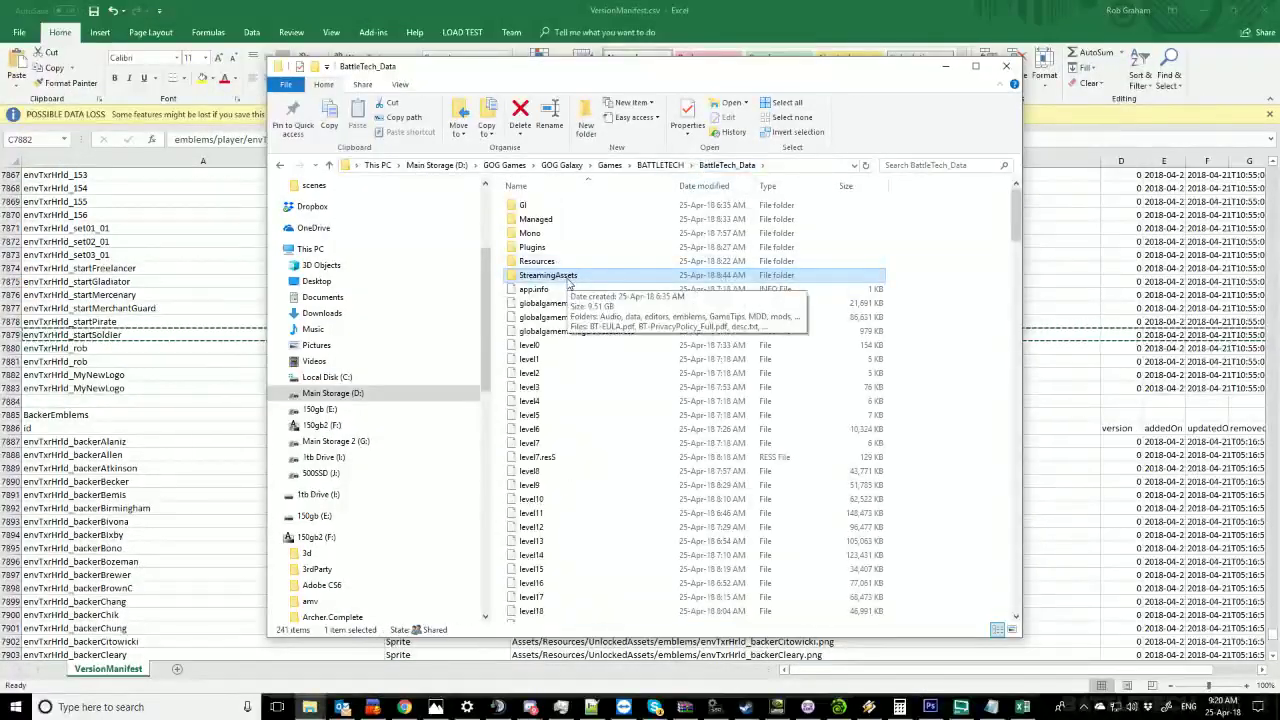
pyautogui.doubleClick(566, 281)
pyautogui.moveTo(649, 73); pyautogui.dragTo(937, 122)
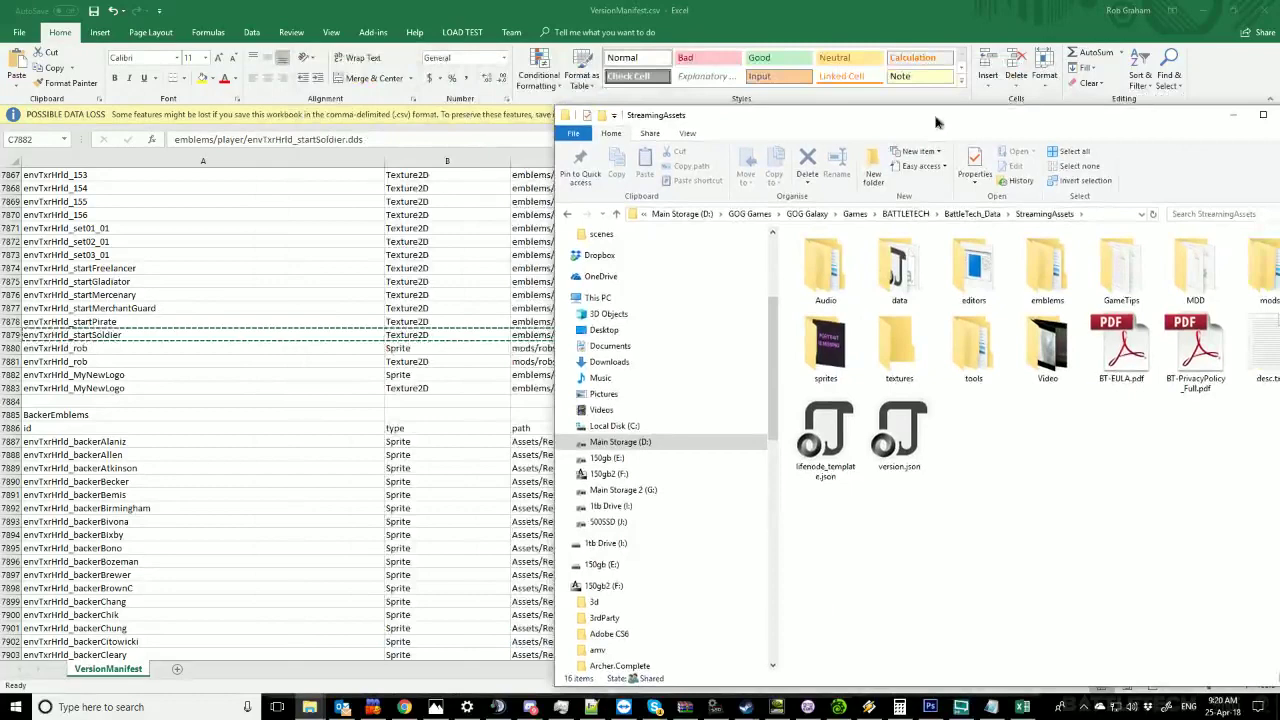
pyautogui.moveTo(937, 122); pyautogui.dragTo(972, 88)
pyautogui.moveTo(588, 283); pyautogui.dragTo(776, 285)
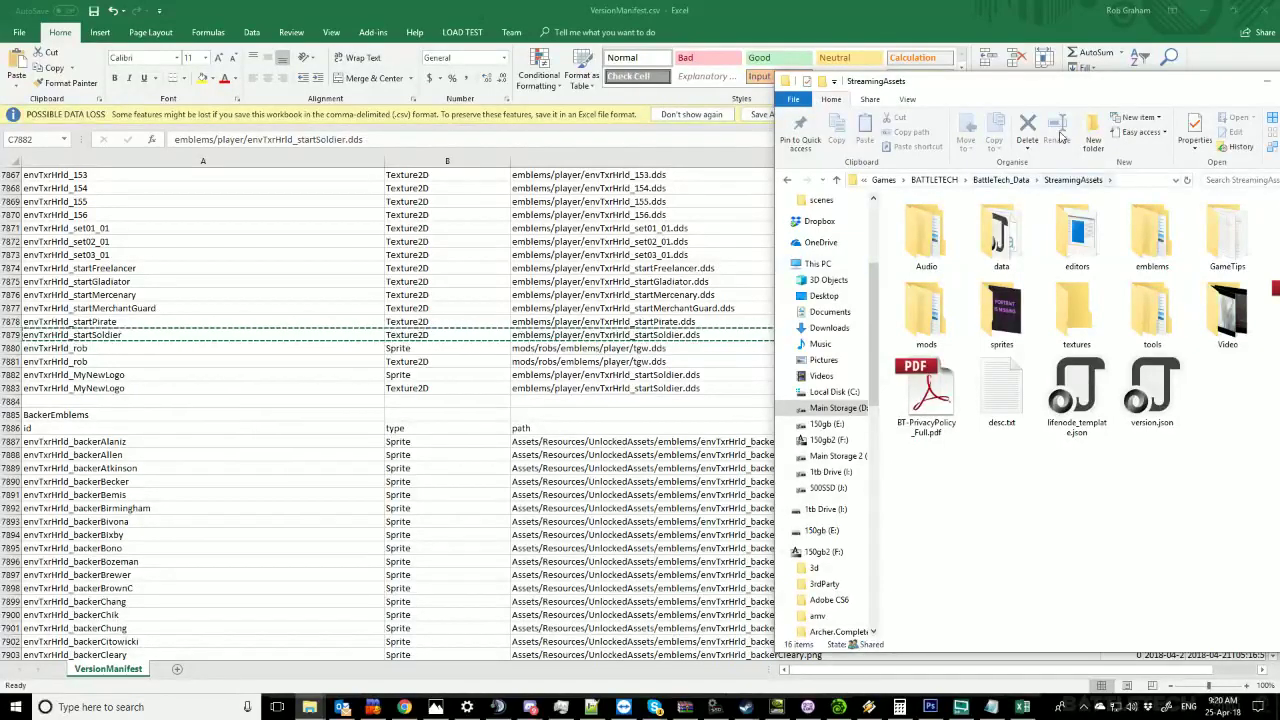
pyautogui.moveTo(1068, 91); pyautogui.dragTo(1015, 98)
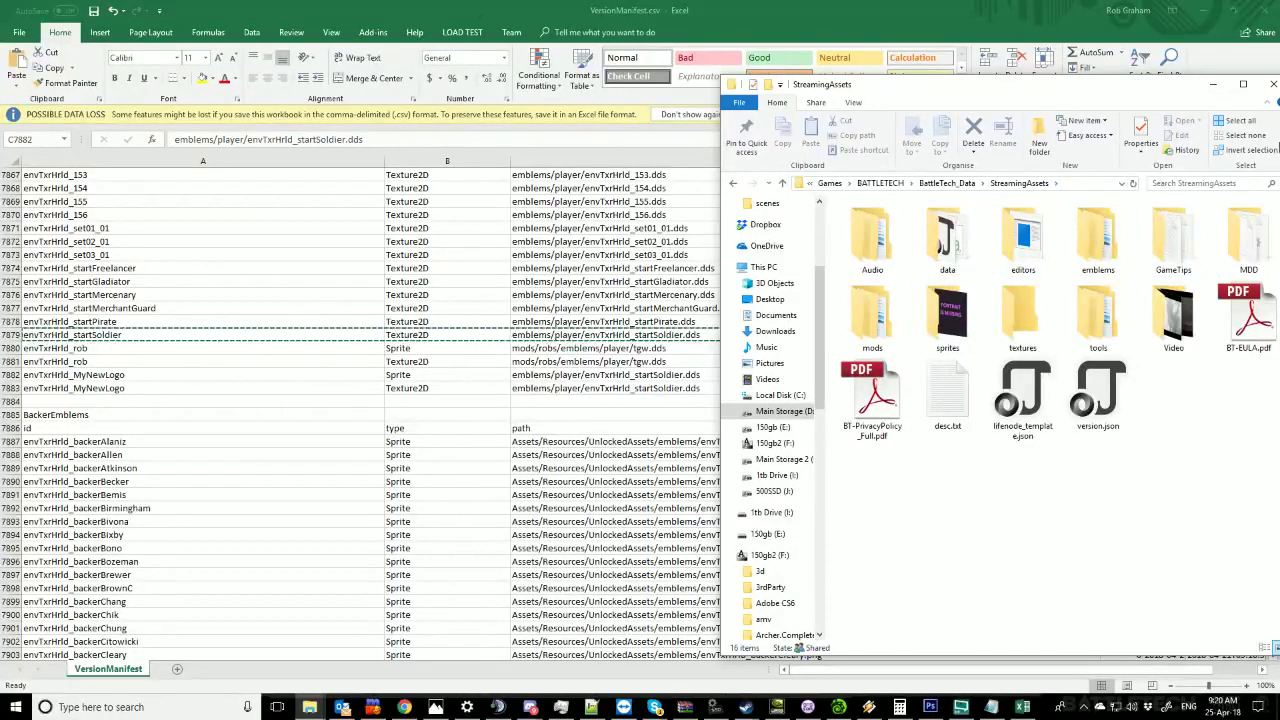
# Browse mods > robs > emblems > player, select 1tgw.dds, and return to the Excel manifest.
pyautogui.doubleClick(880, 318)
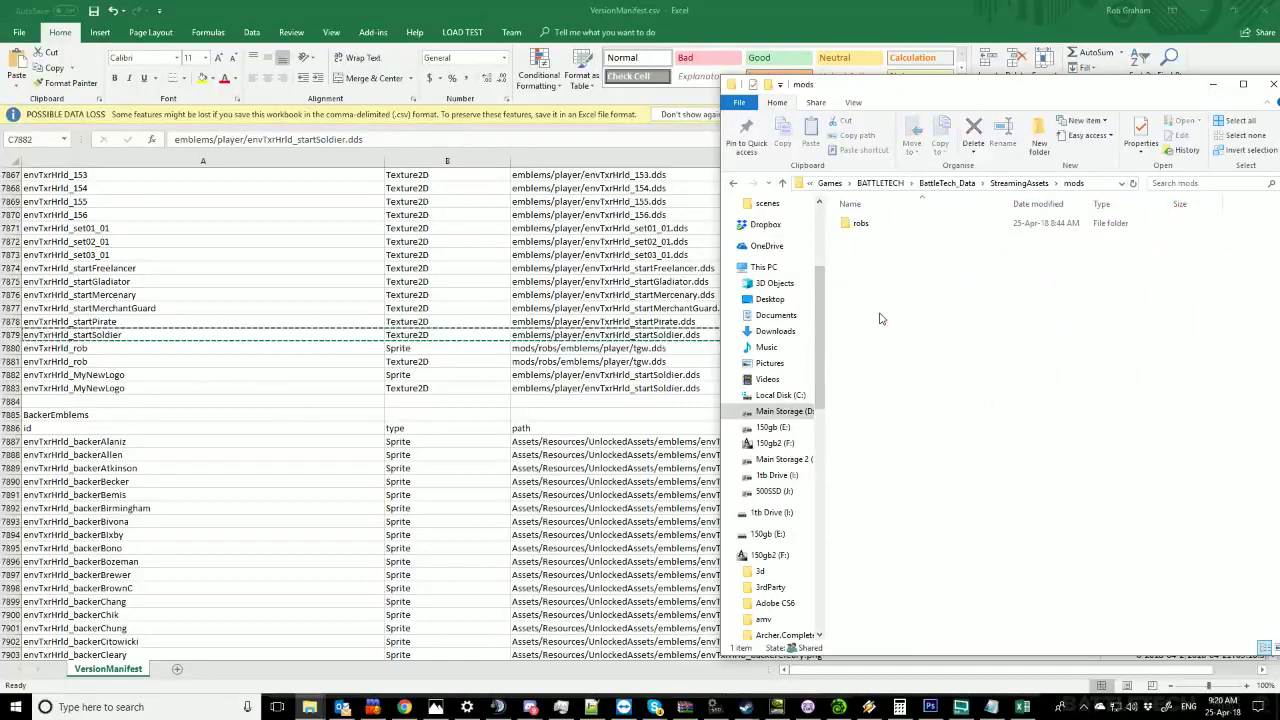
pyautogui.doubleClick(866, 225)
pyautogui.click(874, 228)
pyautogui.doubleClick(875, 229)
pyautogui.doubleClick(876, 228)
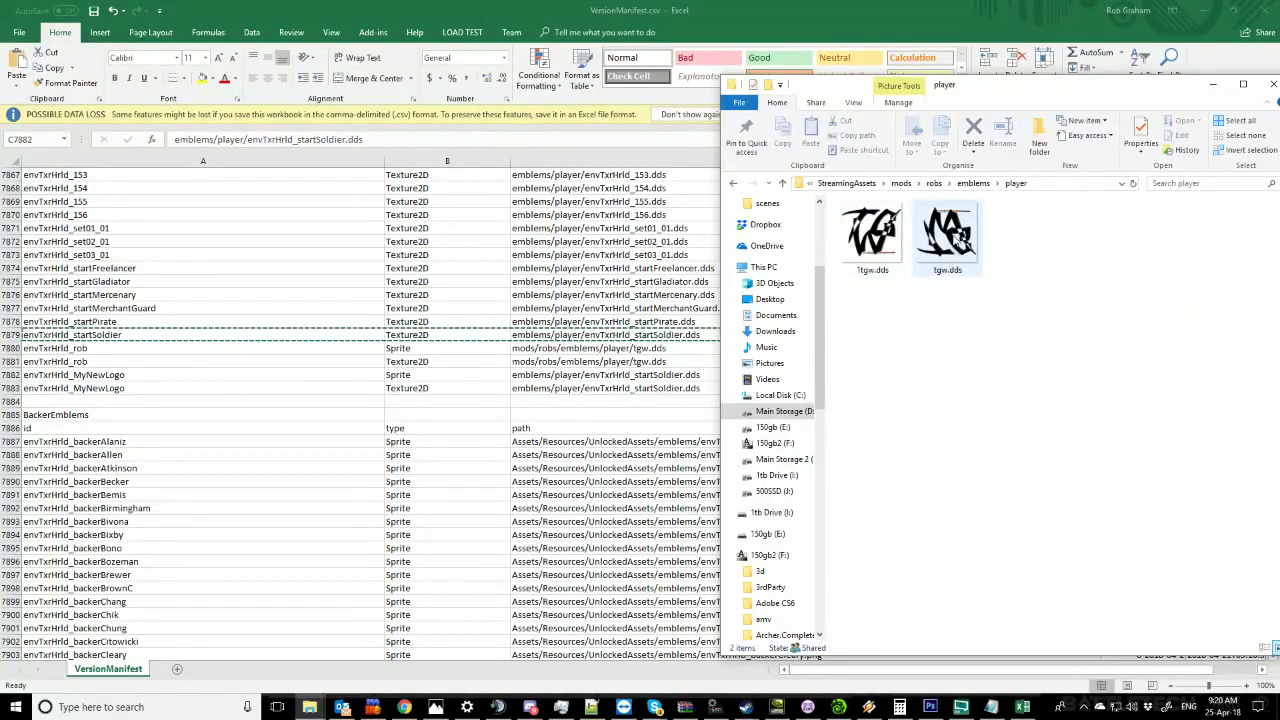
pyautogui.click(956, 245)
pyautogui.click(880, 245)
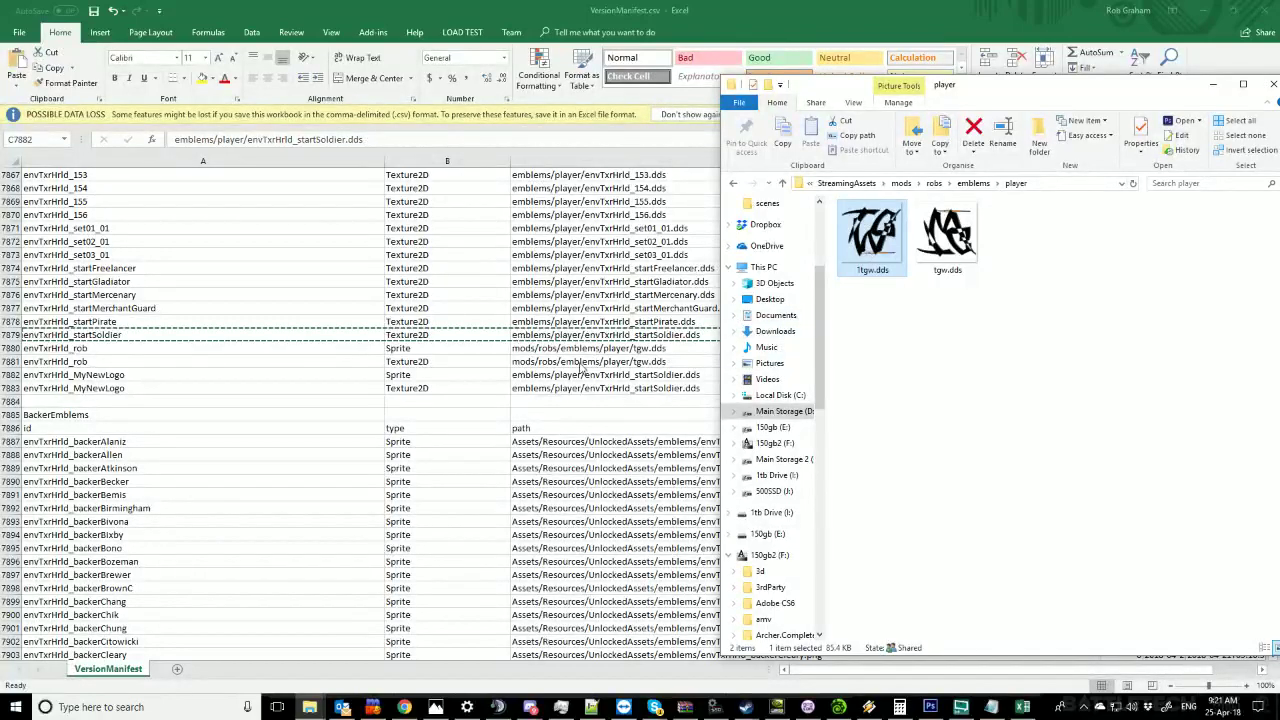
pyautogui.click(578, 380)
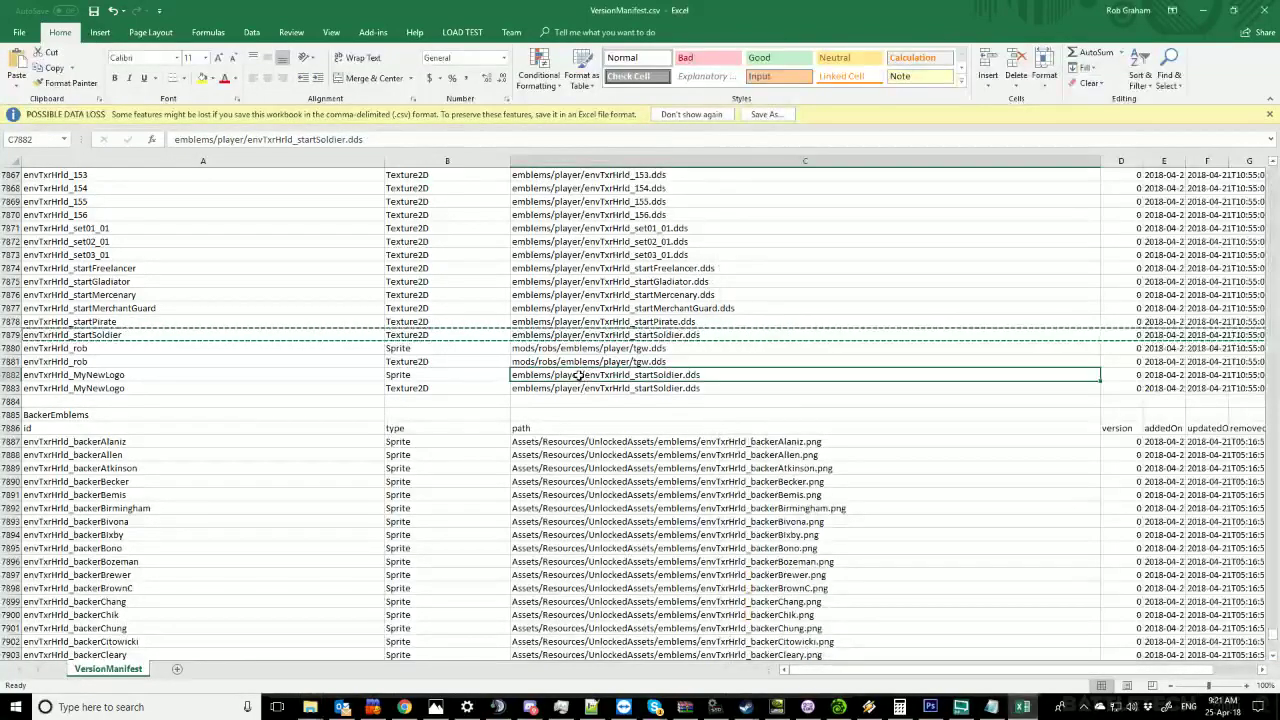
# Change the first MyNewLogo row's path (C7882) to mods/robs/emblems/player/1tgw.dds.
pyautogui.click(437, 141)
pyautogui.hotkey('shift', 'Home')
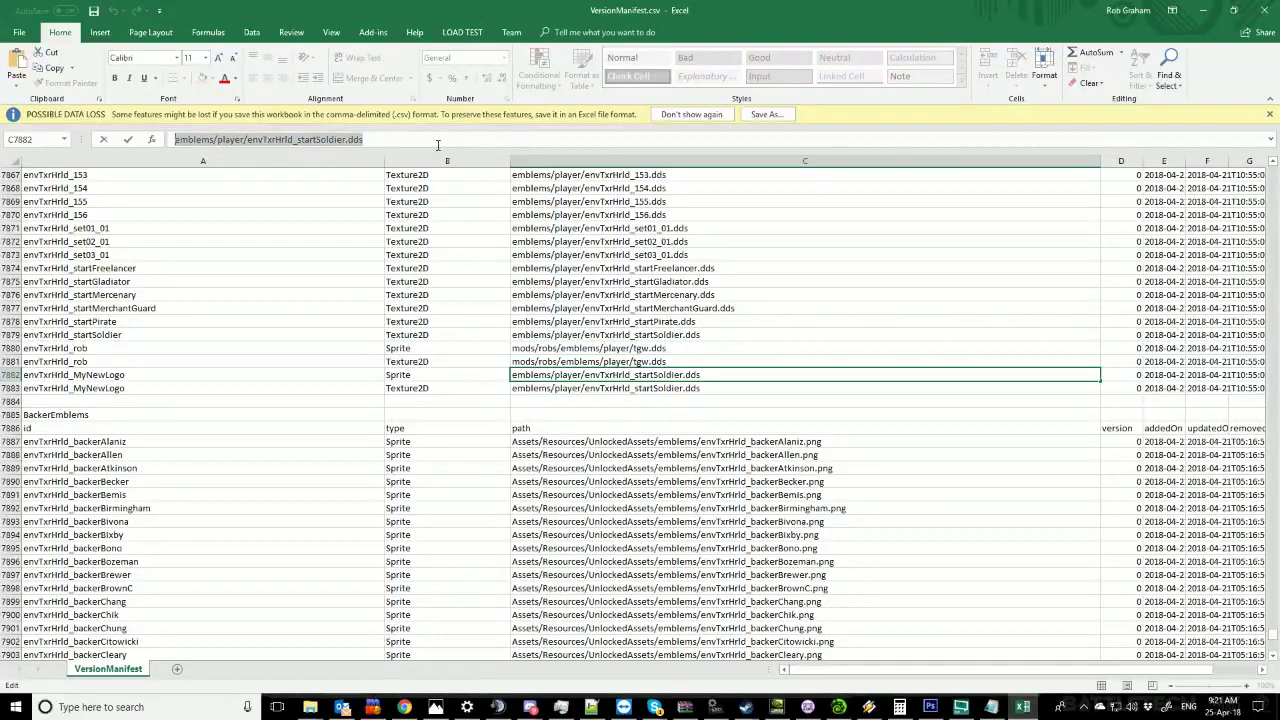
pyautogui.write('mods/robs/emblems/player/tgw')
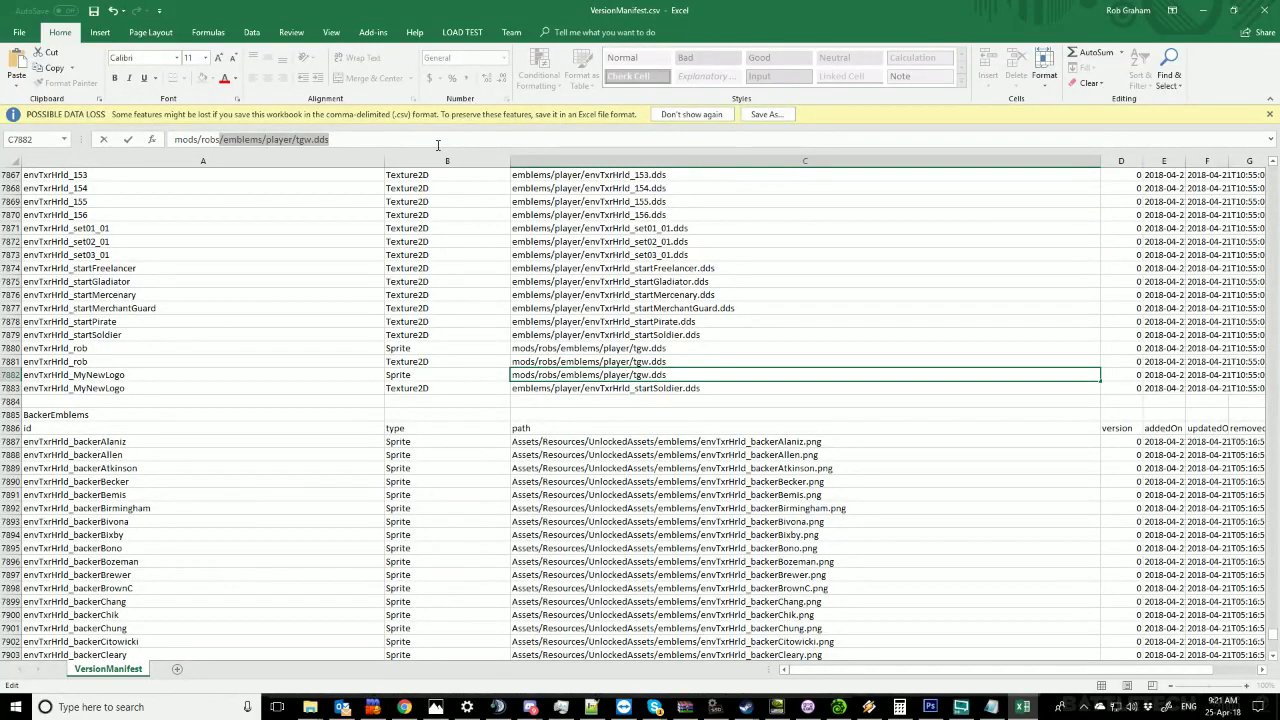
pyautogui.press('End')
pyautogui.press('Left')
pyautogui.press('Left')
pyautogui.press('Left')
pyautogui.press('Left')
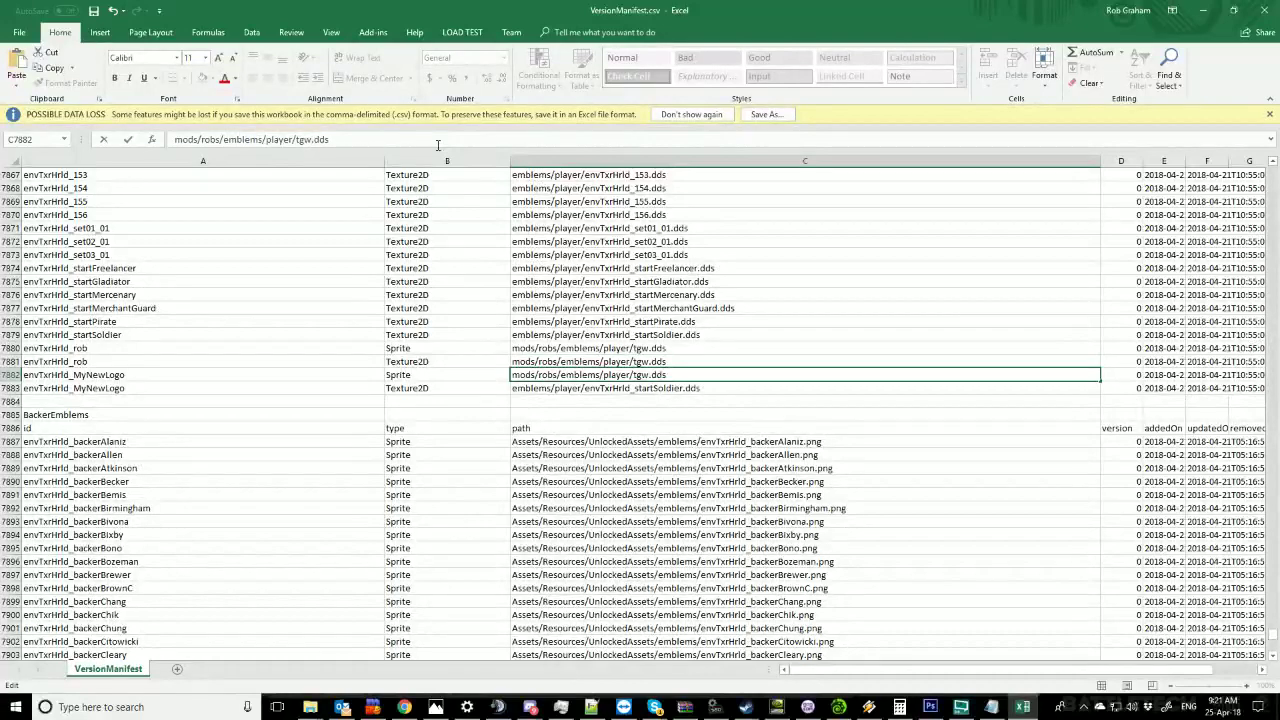
pyautogui.write('1')
pyautogui.hotkey('alt', 'Tab')
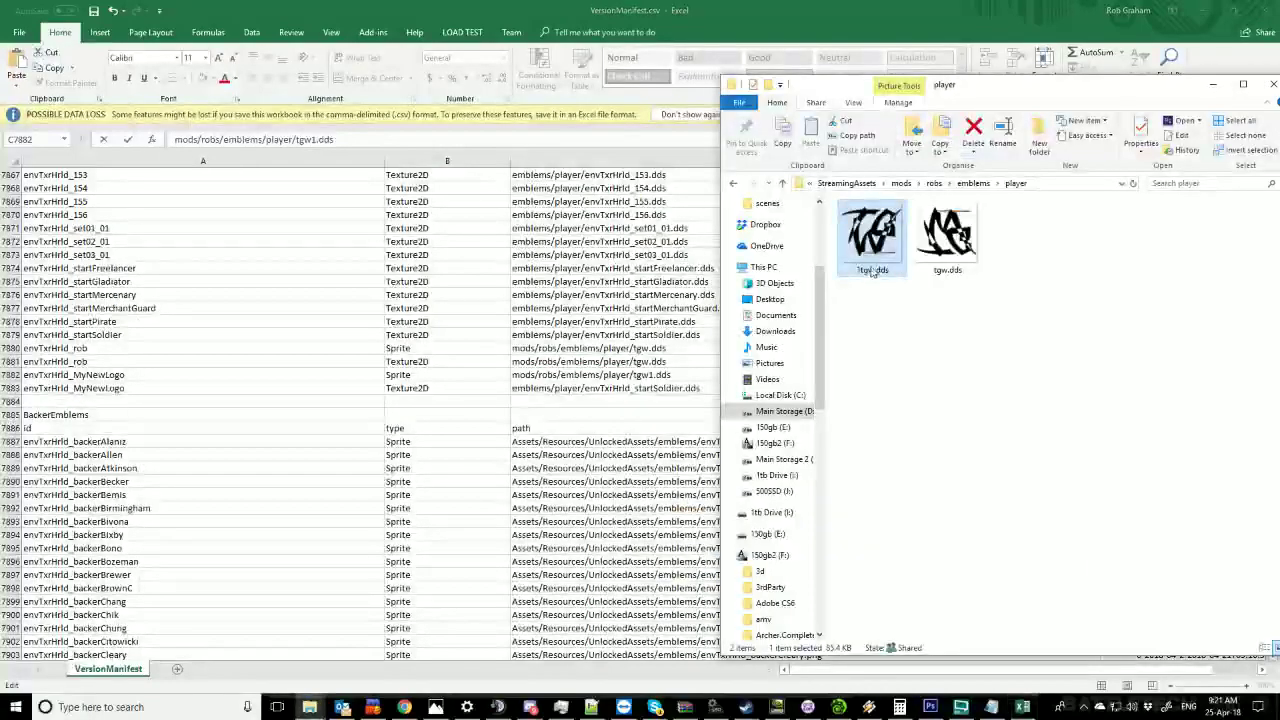
pyautogui.hotkey('alt', 'Tab')
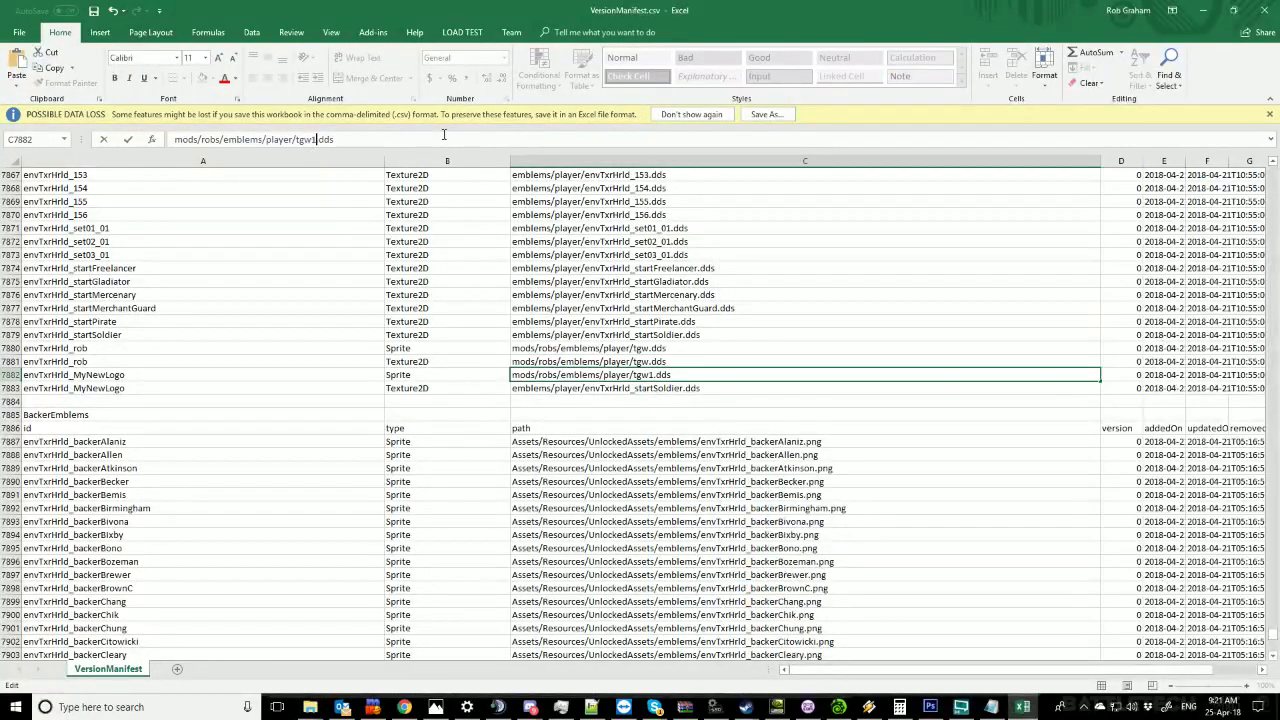
pyautogui.write('1')
pyautogui.press('Return')
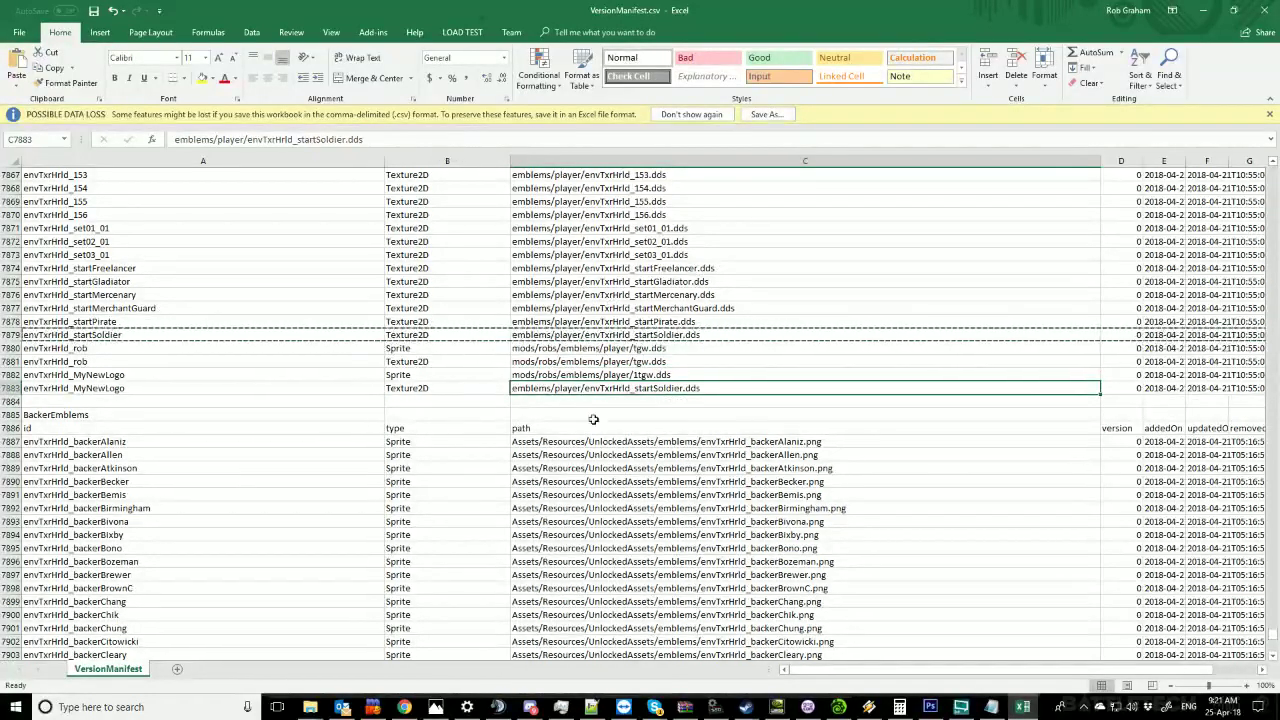
# Copy the 1tgw.dds path into the second MyNewLogo row (C7883) and save the manifest.
pyautogui.click(639, 374)
pyautogui.hotkey('ctrl', 'c')
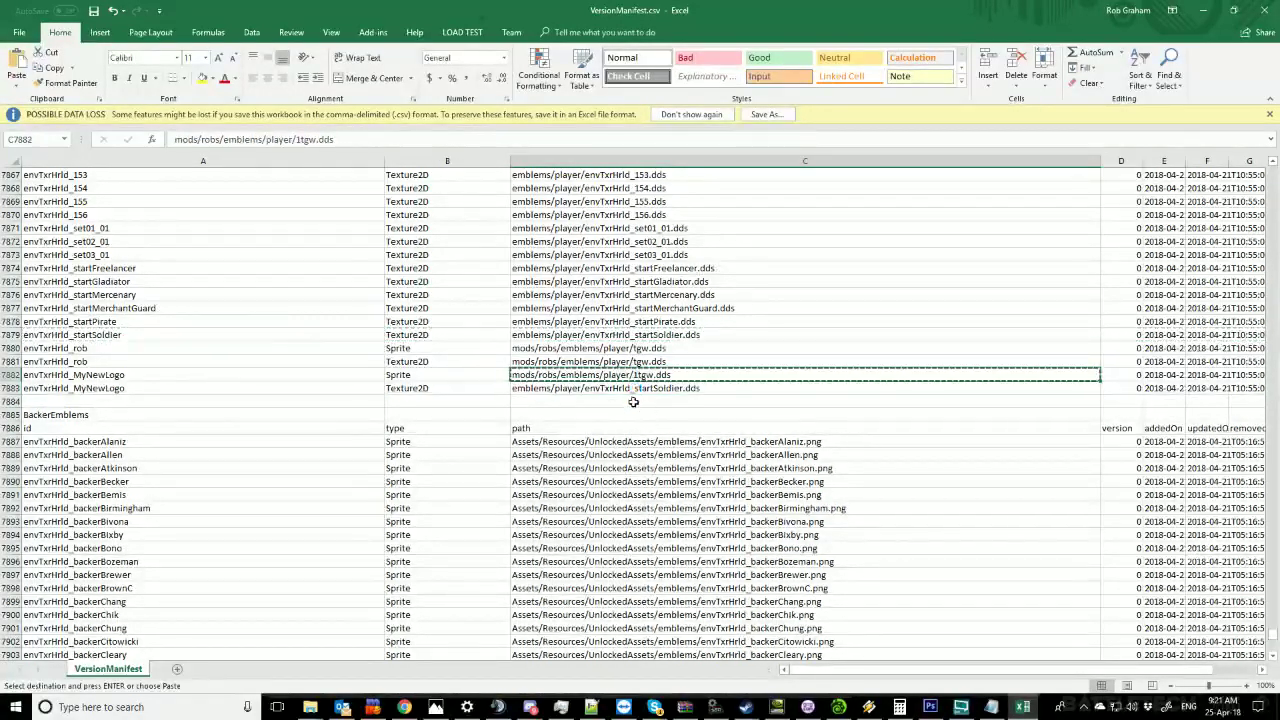
pyautogui.click(630, 394)
pyautogui.hotkey('ctrl', 'v')
pyautogui.click(700, 349)
pyautogui.click(593, 387)
pyautogui.click(606, 378)
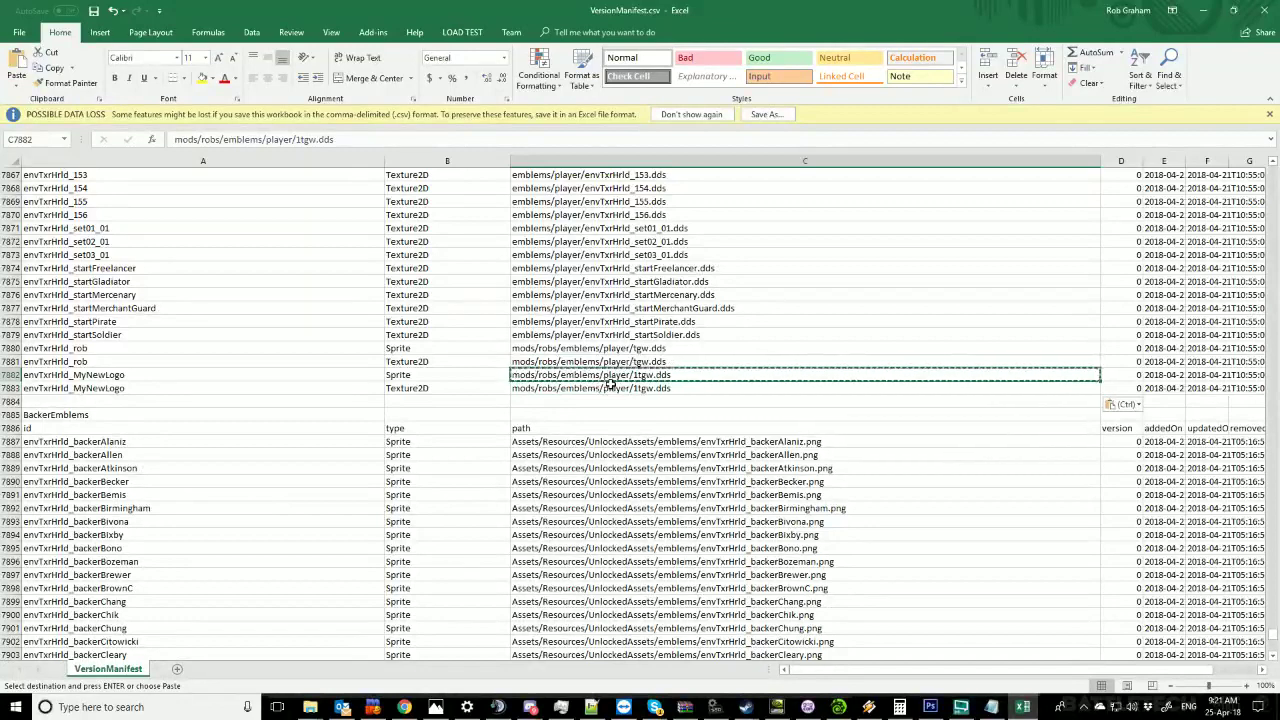
pyautogui.hotkey('ctrl', 's')
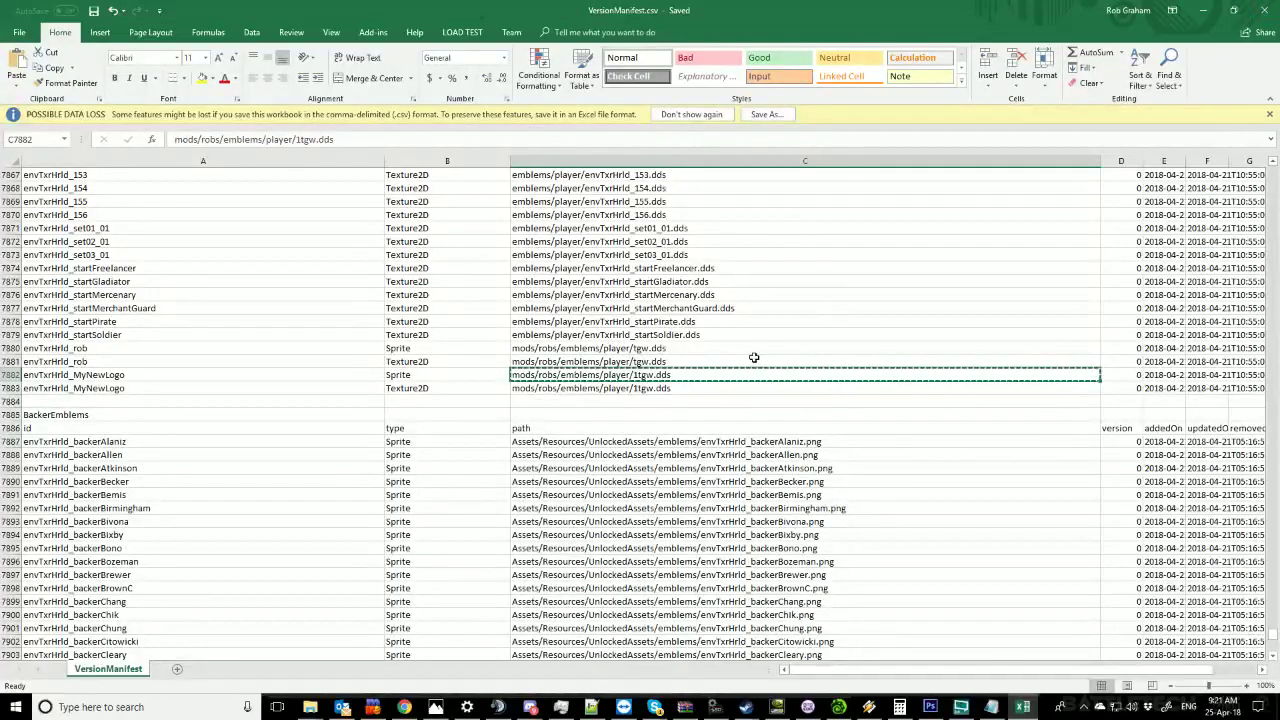
# Open the BATTLETECH game folder in File Explorer.
pyautogui.click(310, 707)
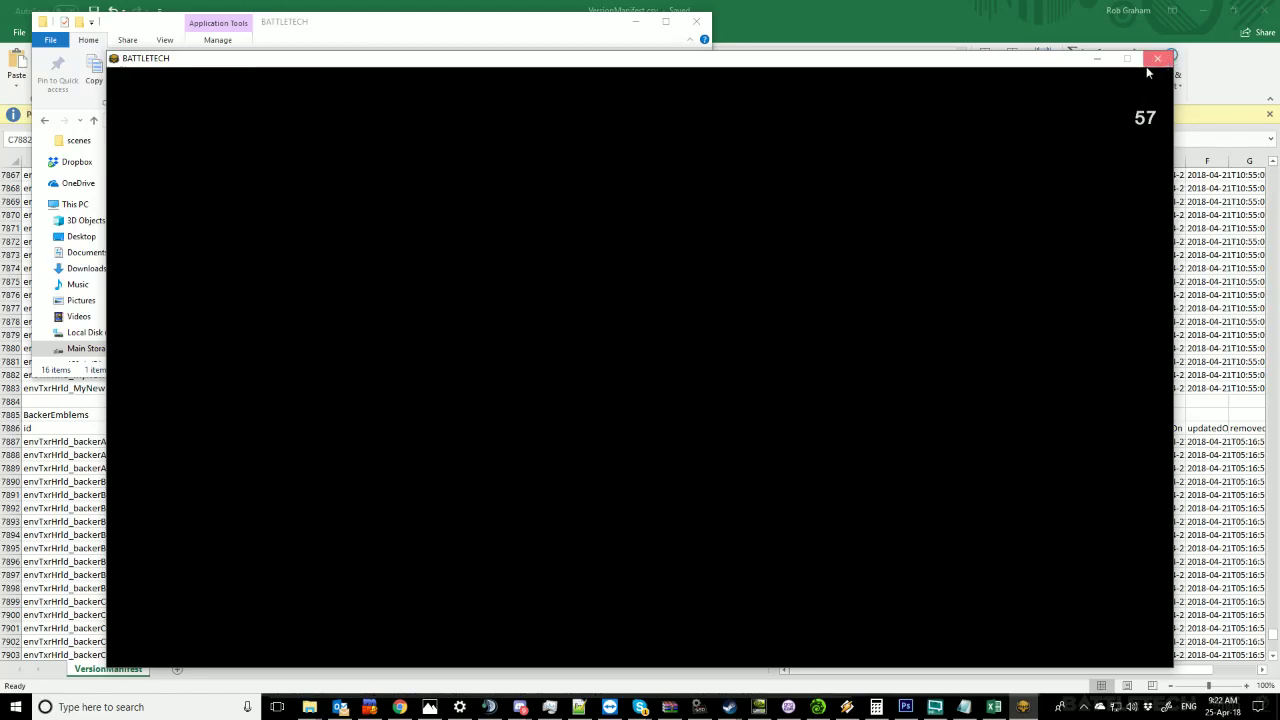
# Close the game and open output_log.txt from the BattleTech_Data folder.
pyautogui.click(1157, 60)
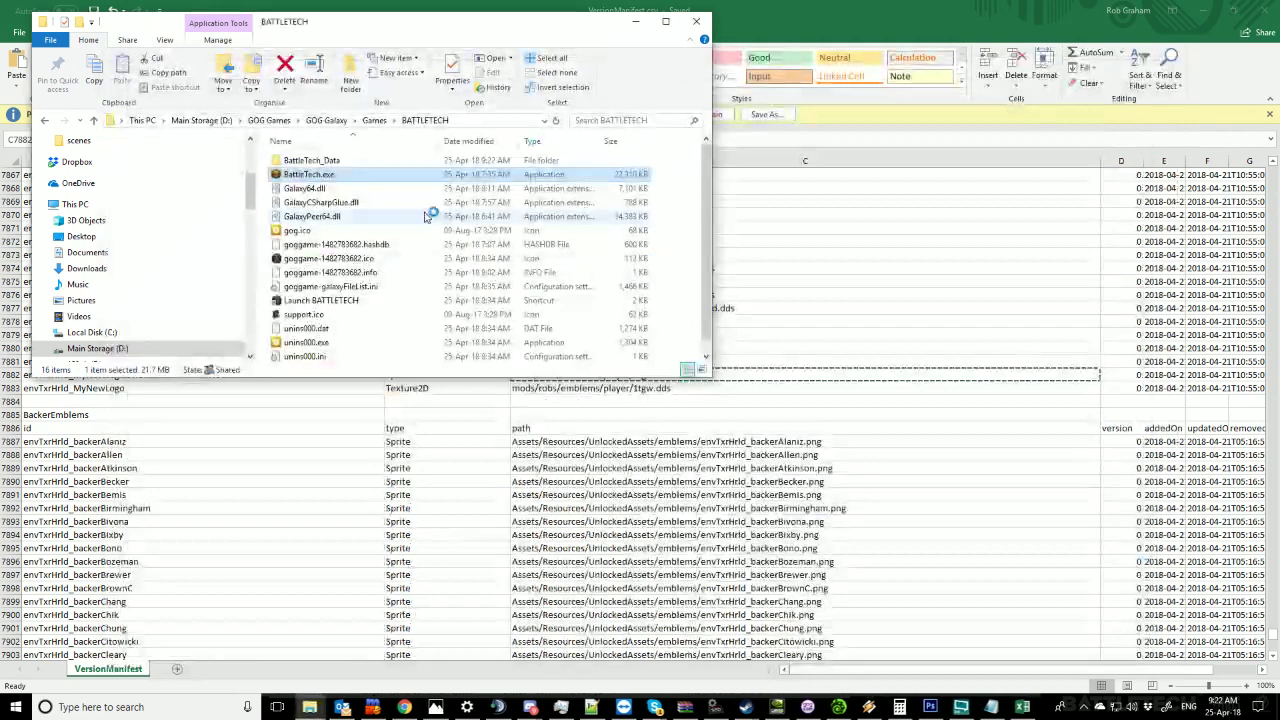
pyautogui.doubleClick(305, 162)
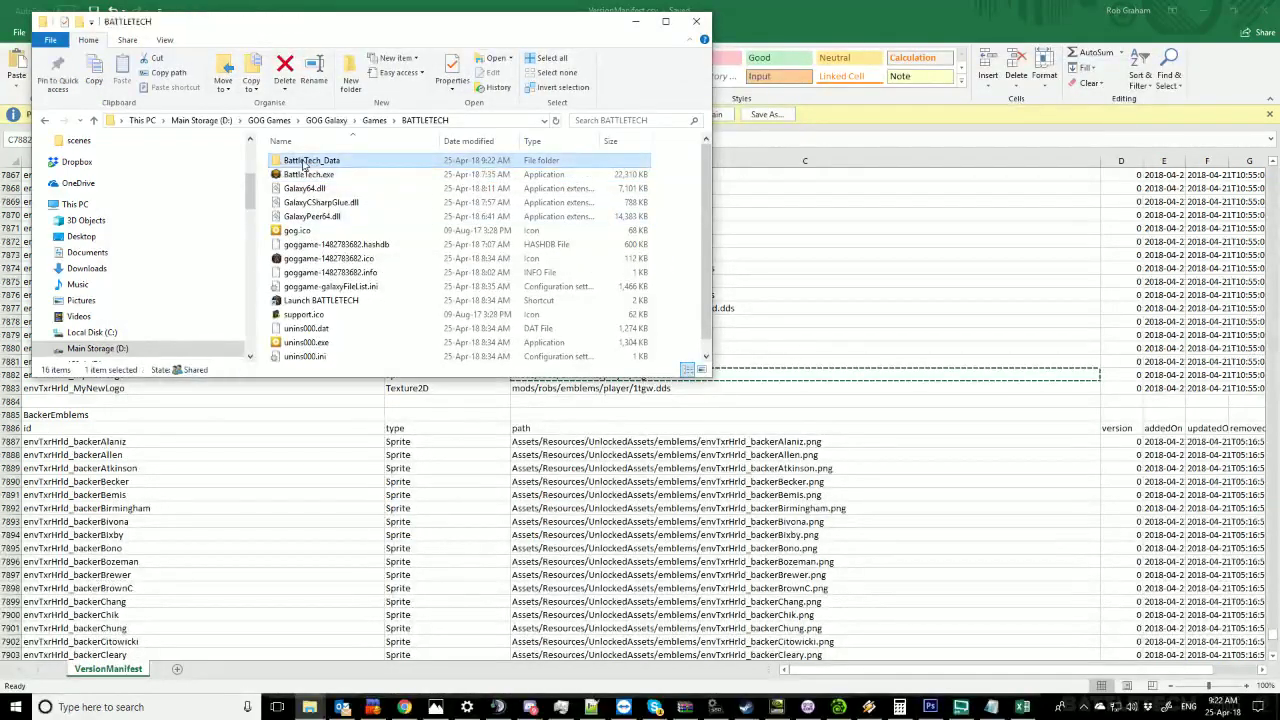
pyautogui.scroll(-5, 306, 251)
pyautogui.scroll(-20, 306, 251)
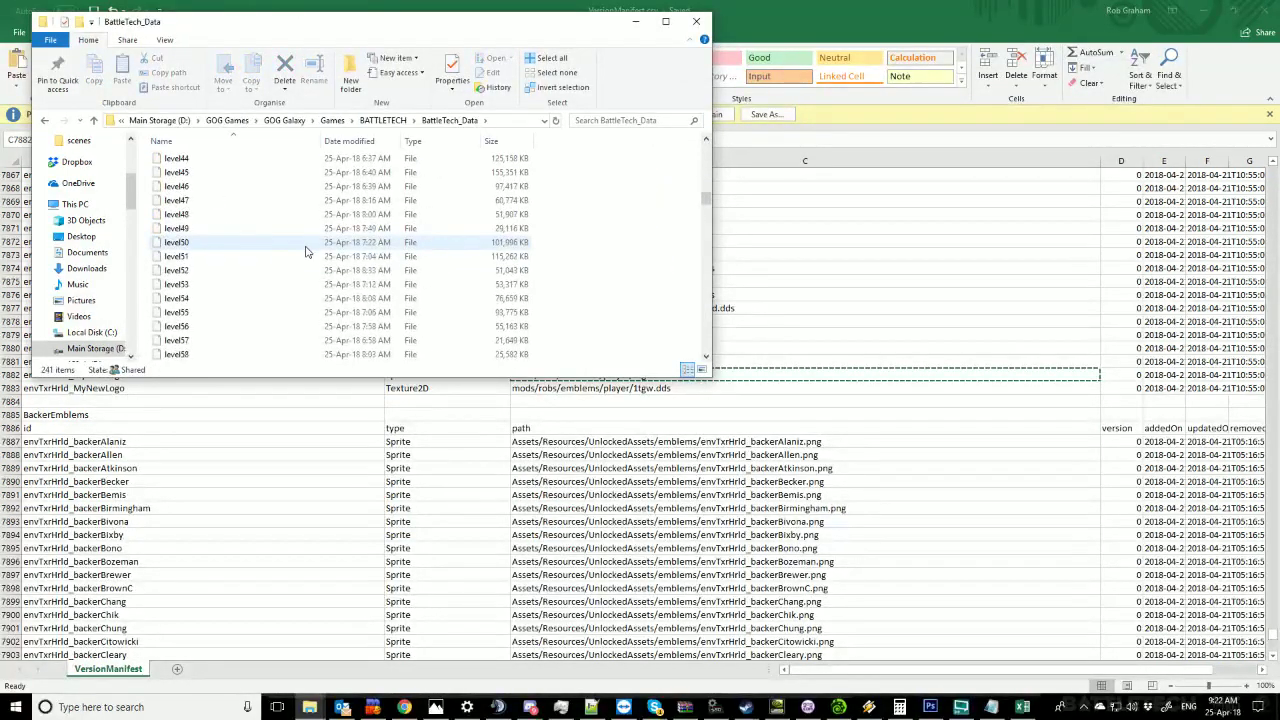
pyautogui.doubleClick(195, 198)
# Select the VersionManifest.csv sharing-violation lines in the log, then return to Excel.
pyautogui.moveTo(747, 190); pyautogui.dragTo(718, 424)
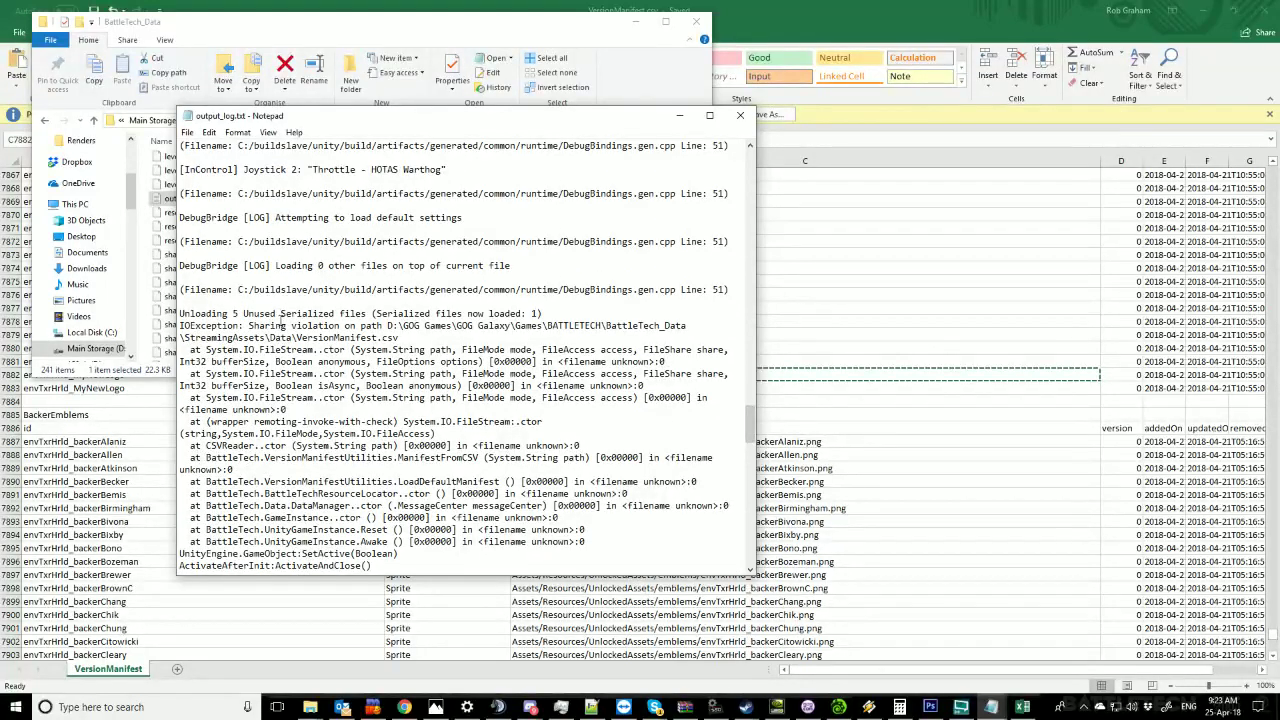
pyautogui.moveTo(731, 349); pyautogui.dragTo(180, 349)
pyautogui.click(243, 6)
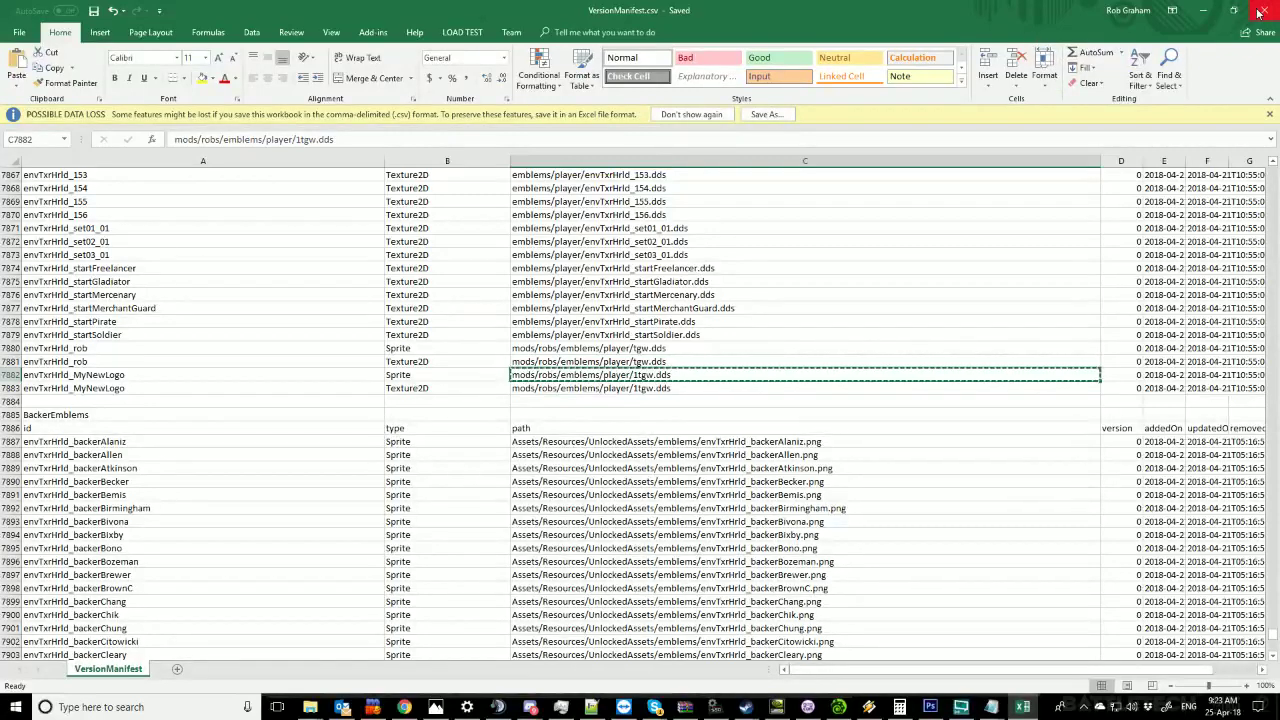
# Minimize Excel and relaunch BattleTech.exe from the BATTLETECH folder.
pyautogui.click(1203, 10)
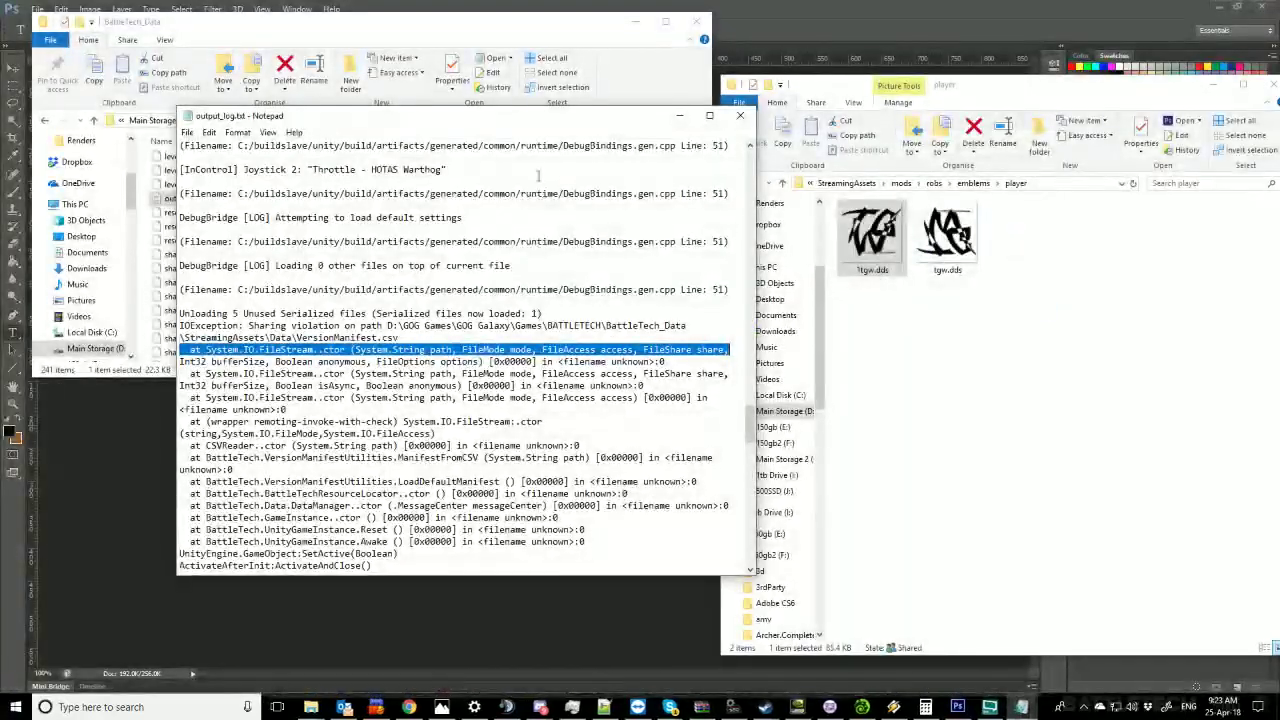
pyautogui.click(424, 29)
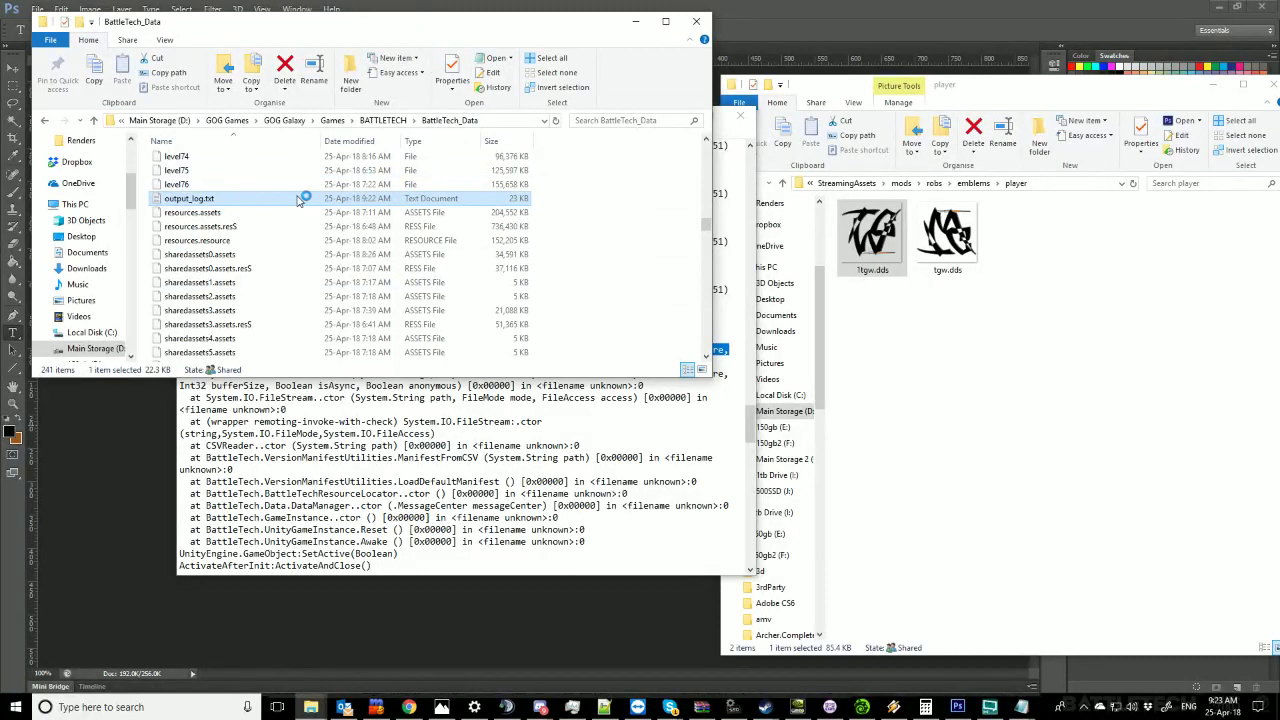
pyautogui.click(383, 124)
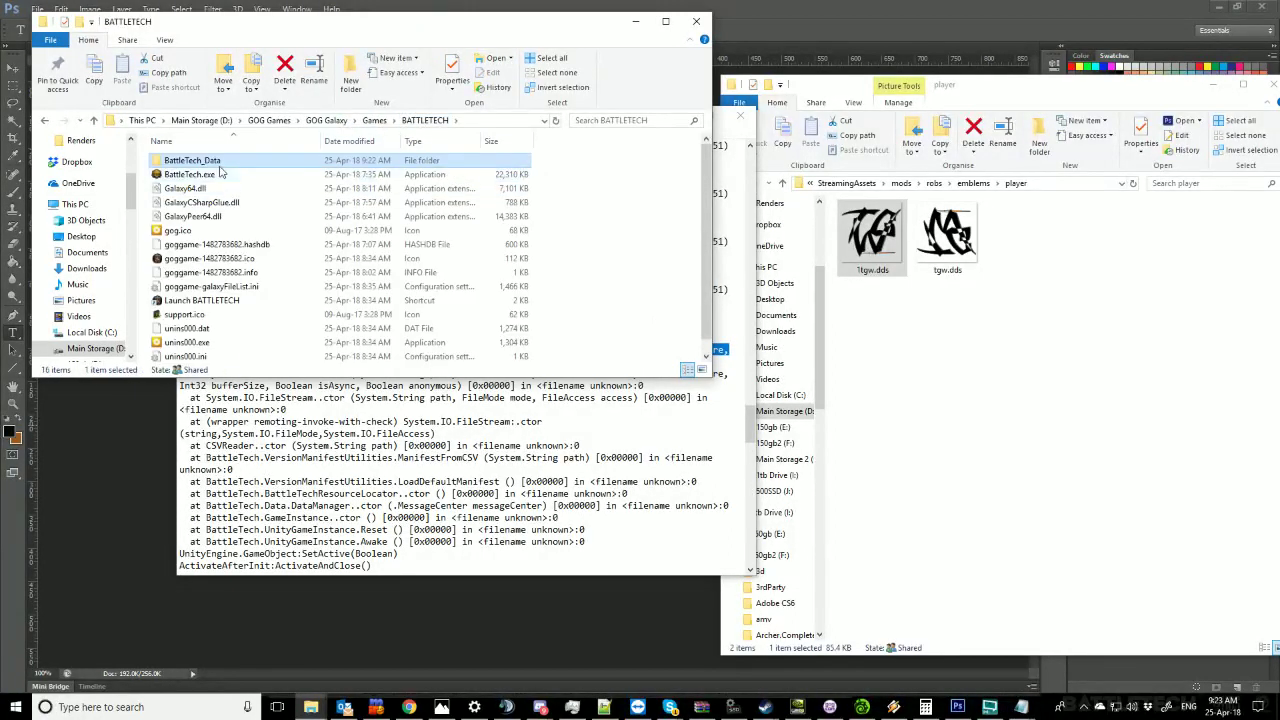
pyautogui.doubleClick(224, 174)
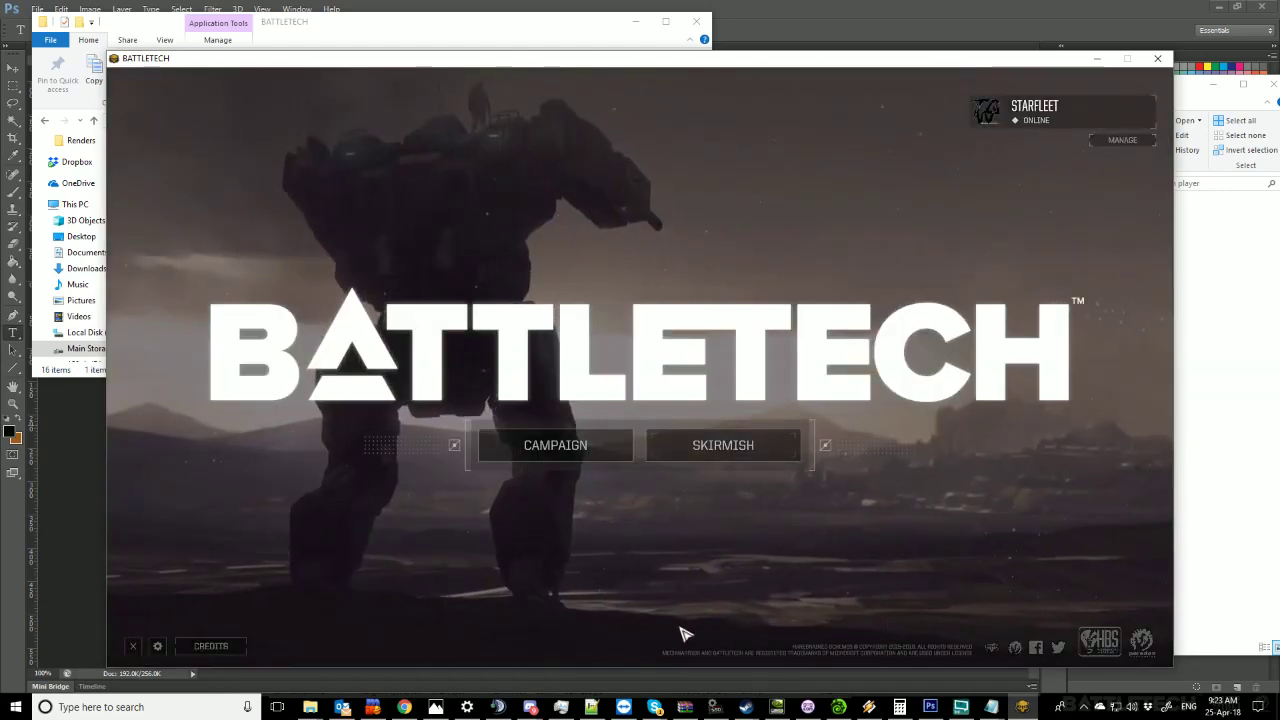
# Save heraldry with a custom logo crest, then open Skirmish > Multiplayer lobbies.
pyautogui.click(1121, 142)
pyautogui.click(644, 455)
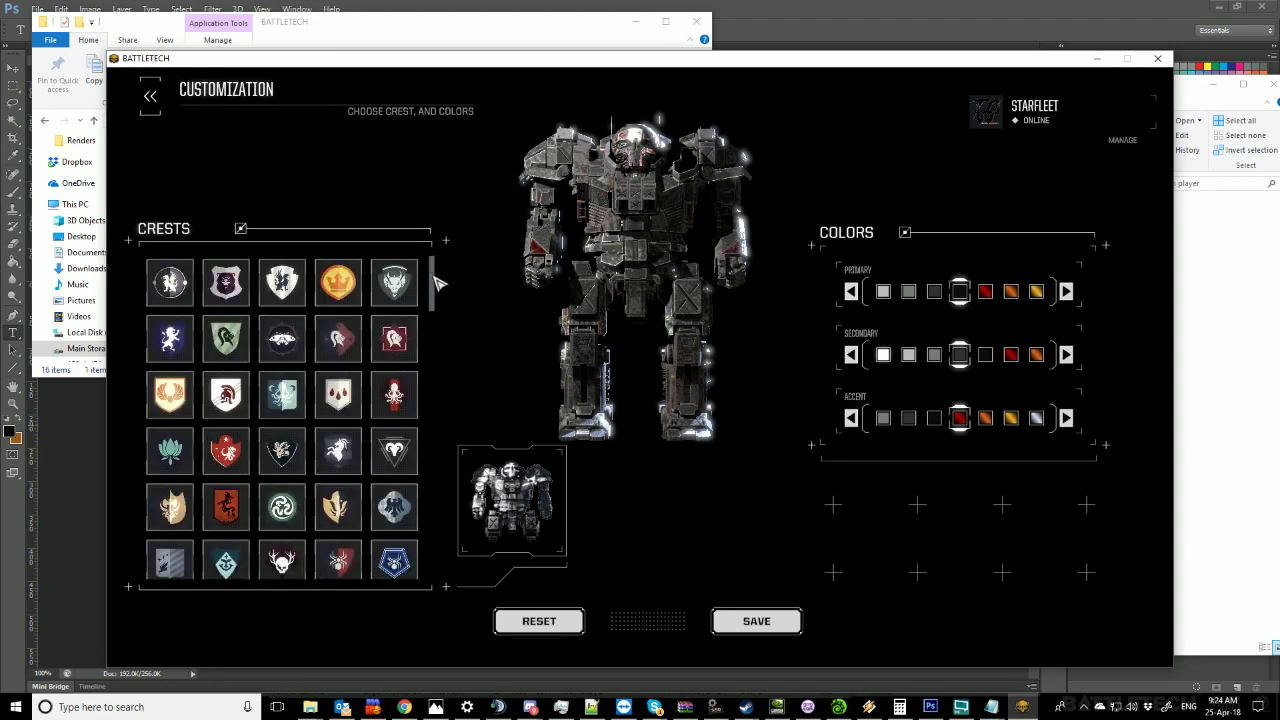
pyautogui.moveTo(433, 283); pyautogui.dragTo(451, 606)
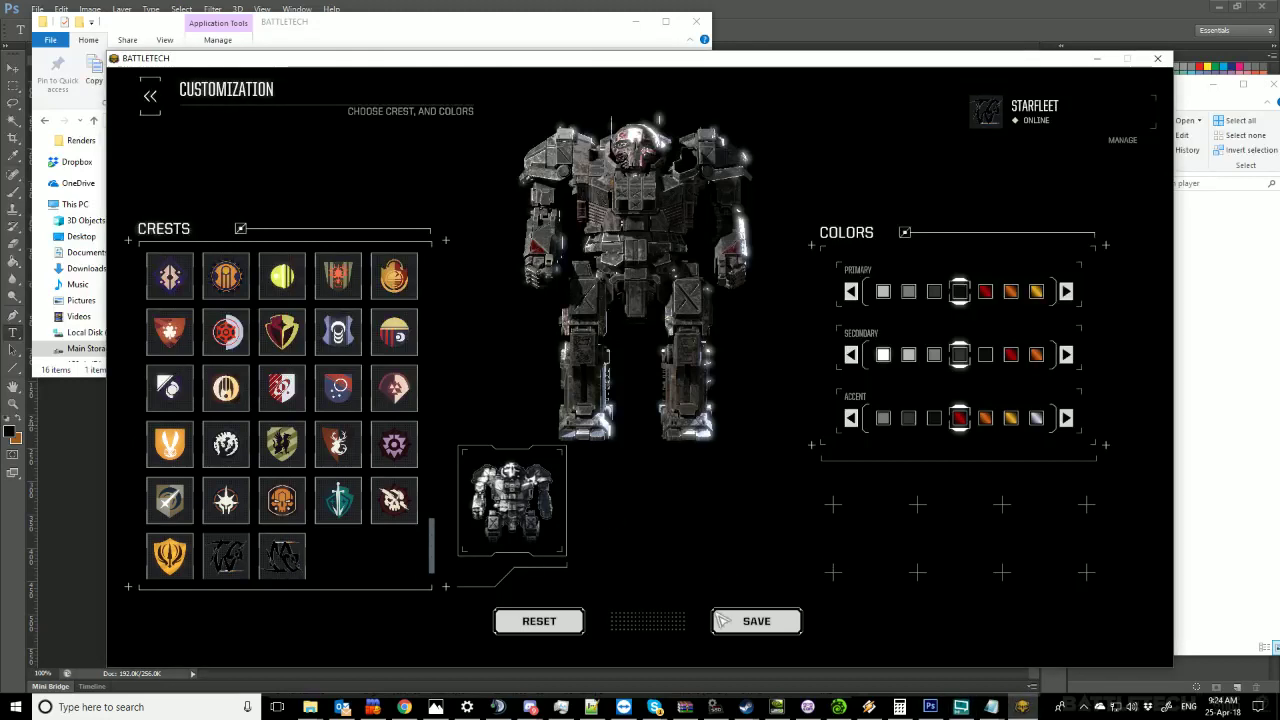
pyautogui.click(757, 621)
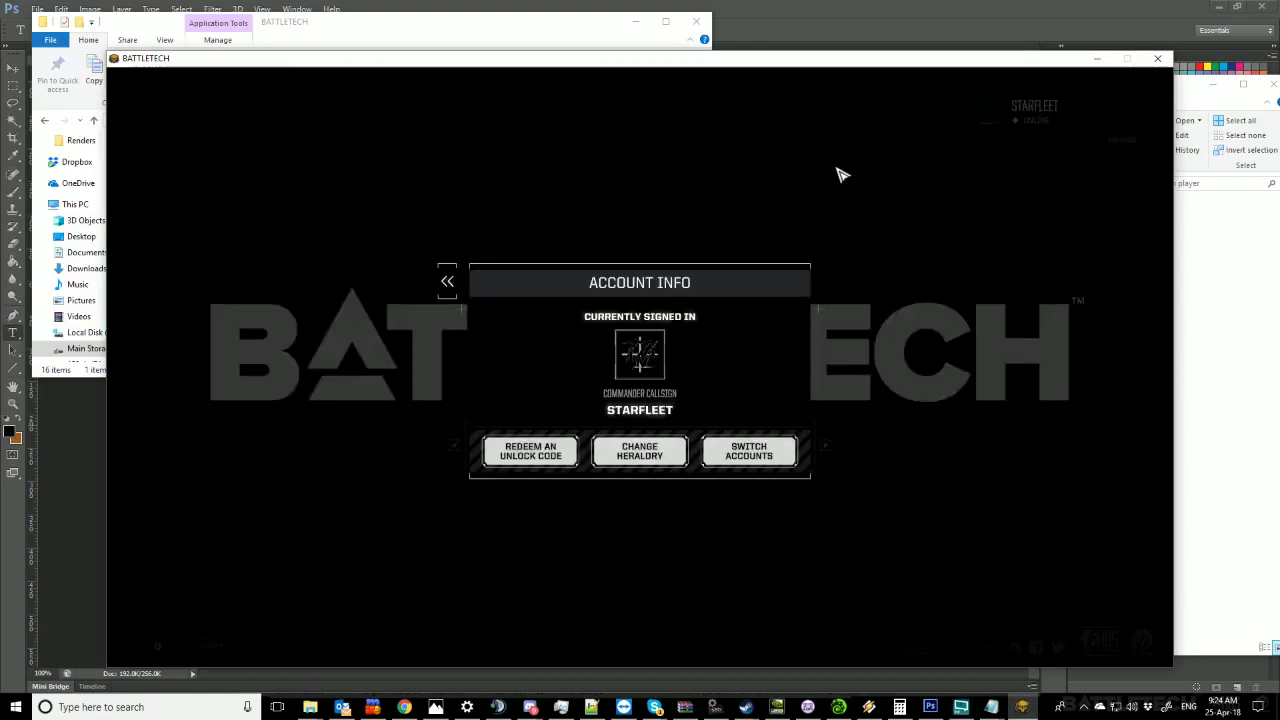
pyautogui.click(447, 281)
pyautogui.click(723, 446)
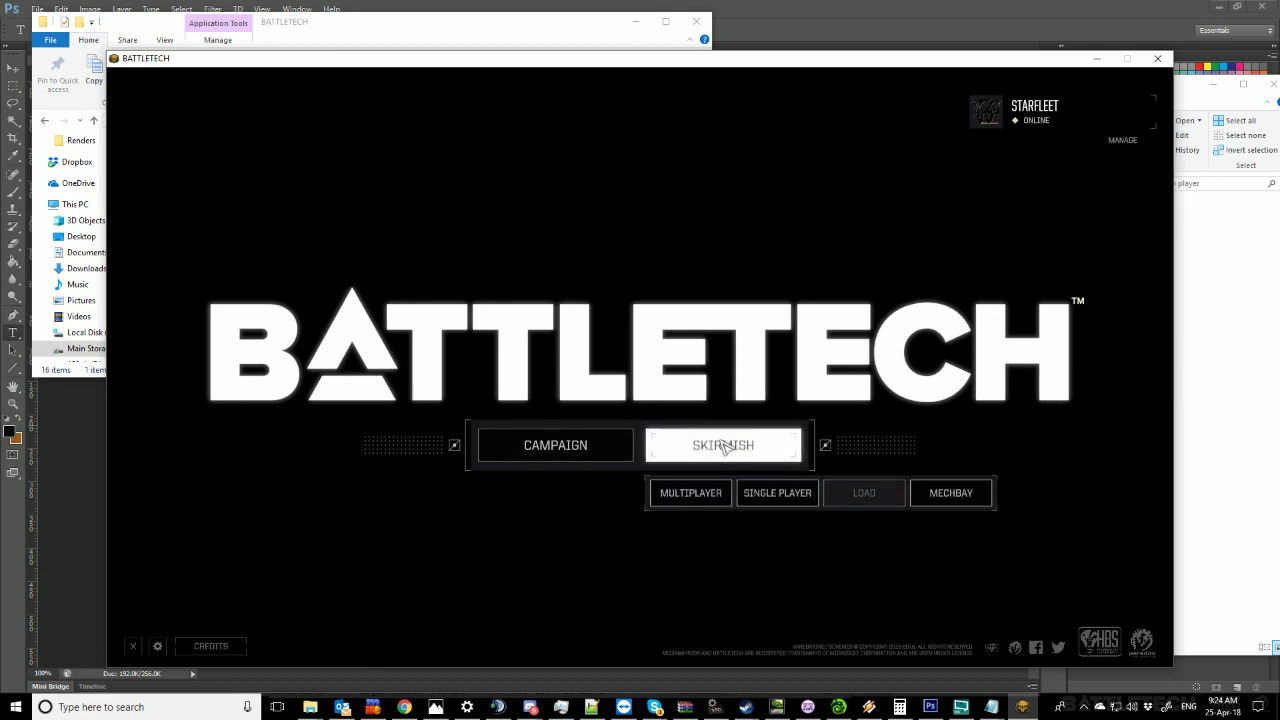
pyautogui.click(705, 500)
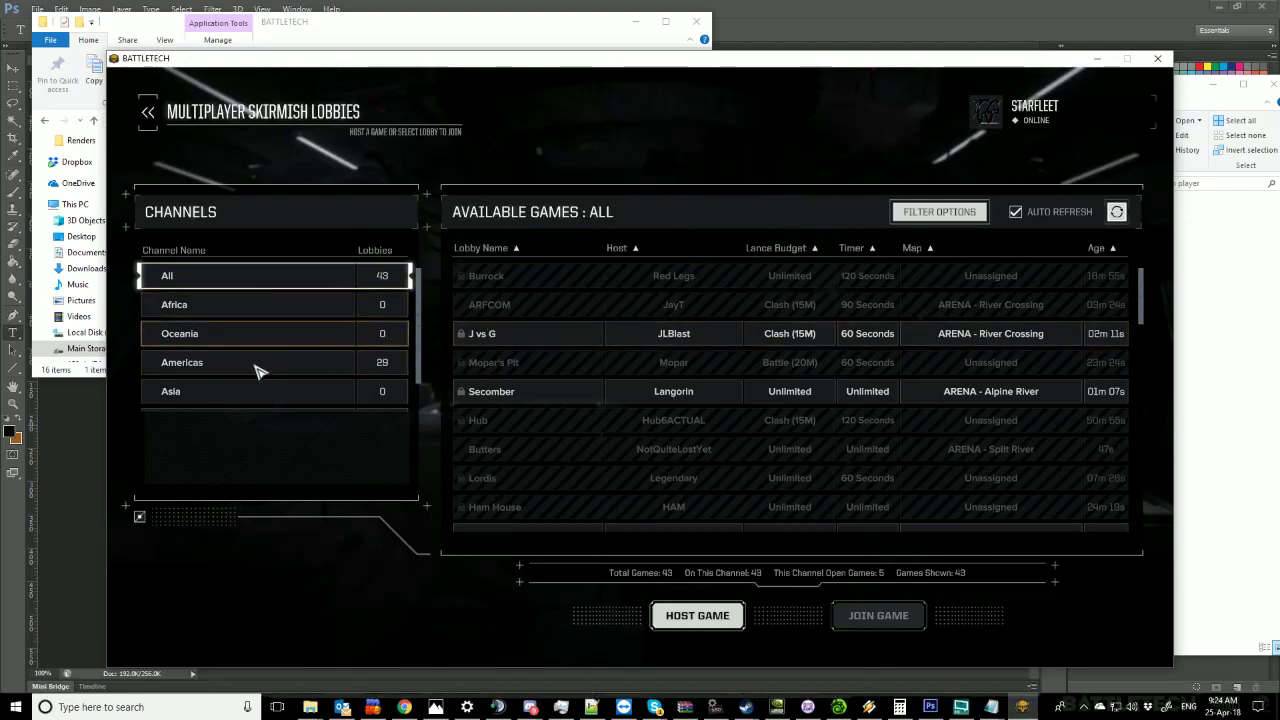
# Filter the lobby list to the Americas channel and browse its games.
pyautogui.click(272, 367)
pyautogui.scroll(-10, 680, 425)
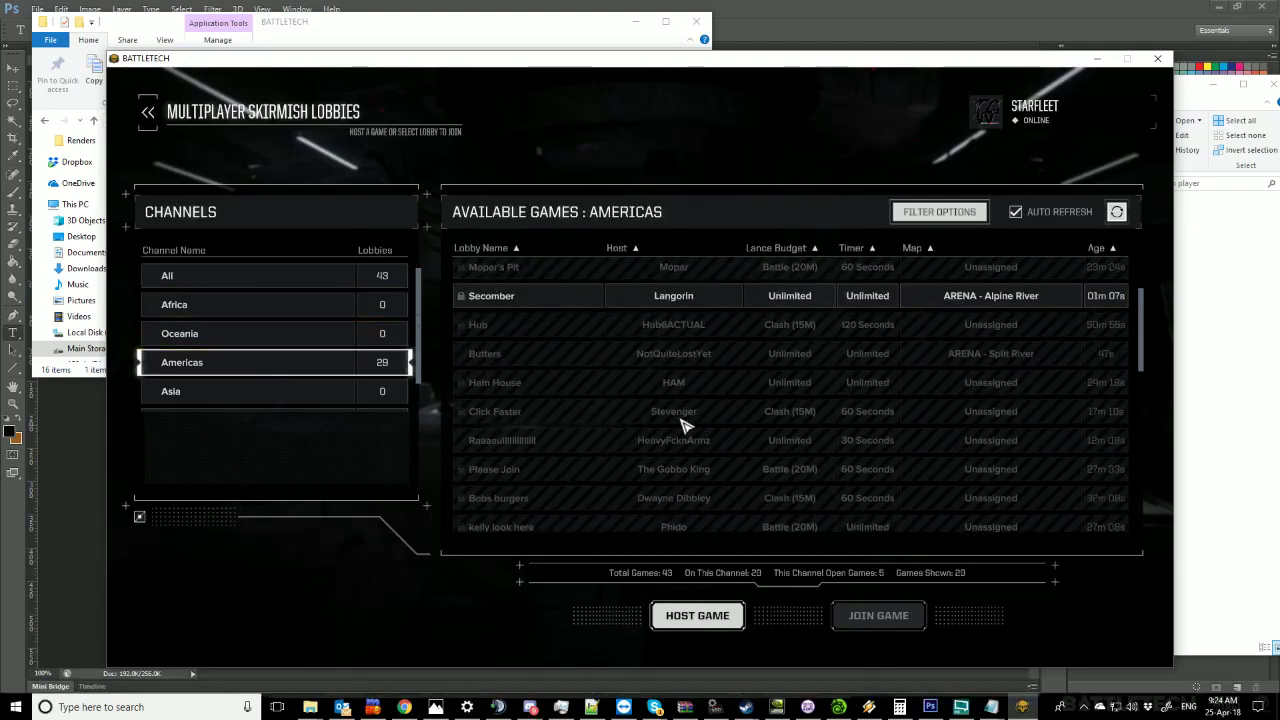
pyautogui.scroll(2, 685, 425)
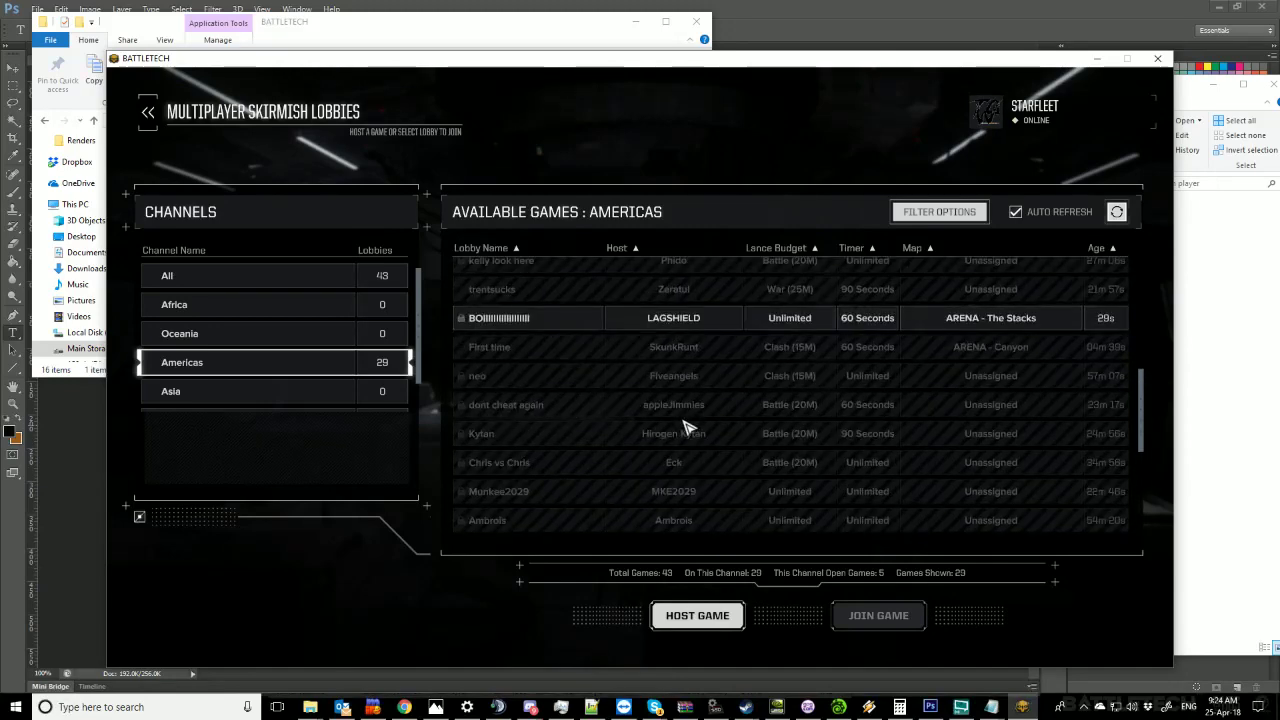
pyautogui.scroll(3, 686, 425)
pyautogui.scroll(-3, 697, 427)
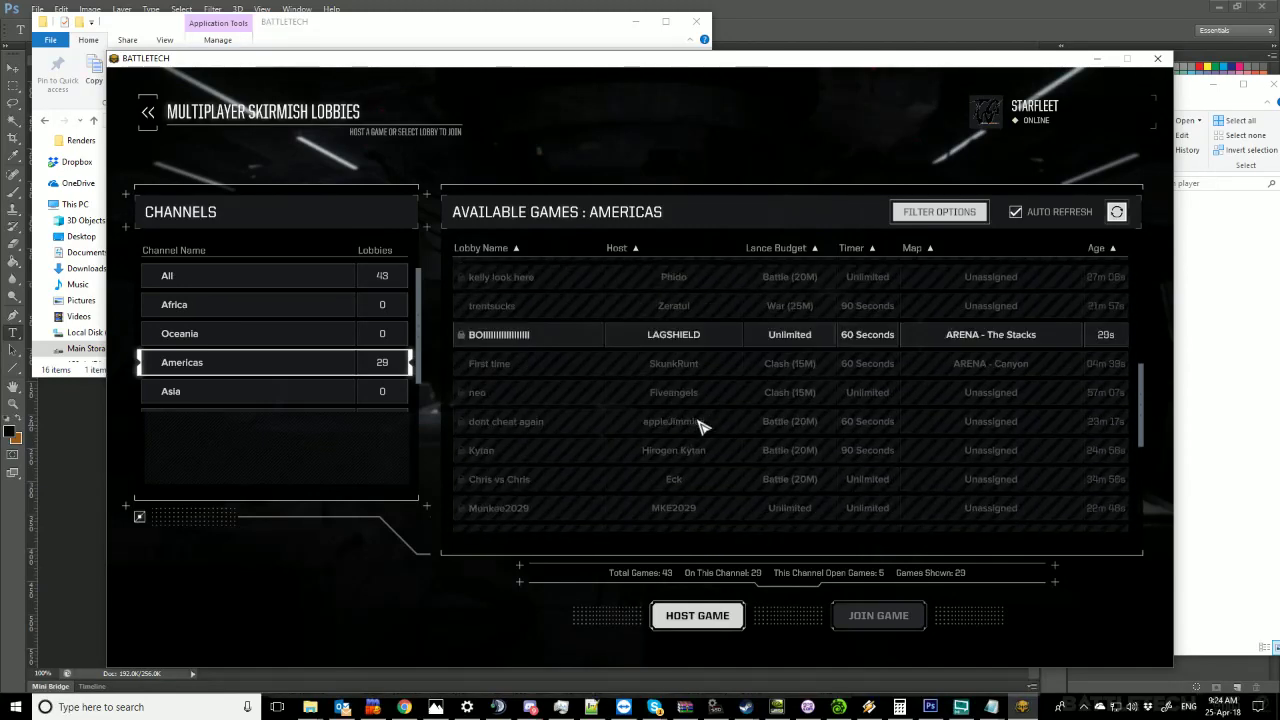
pyautogui.scroll(-5, 700, 427)
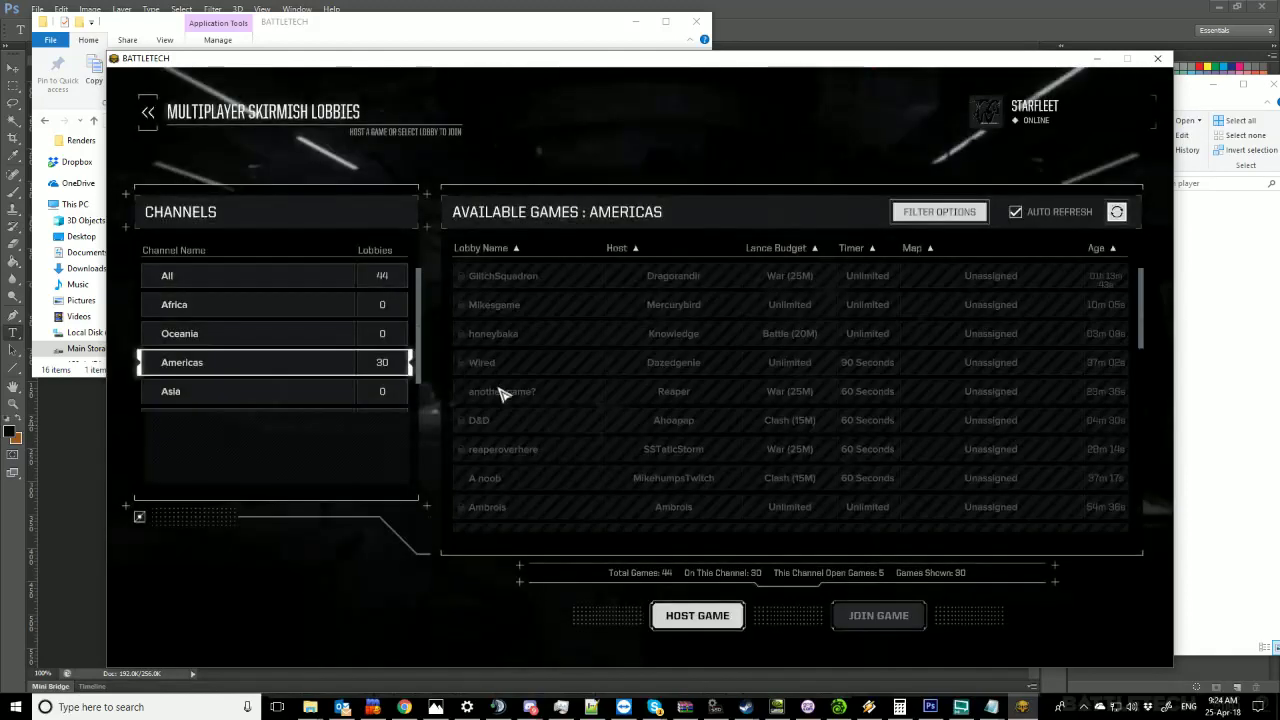
pyautogui.scroll(-3, 586, 364)
pyautogui.scroll(-5, 584, 367)
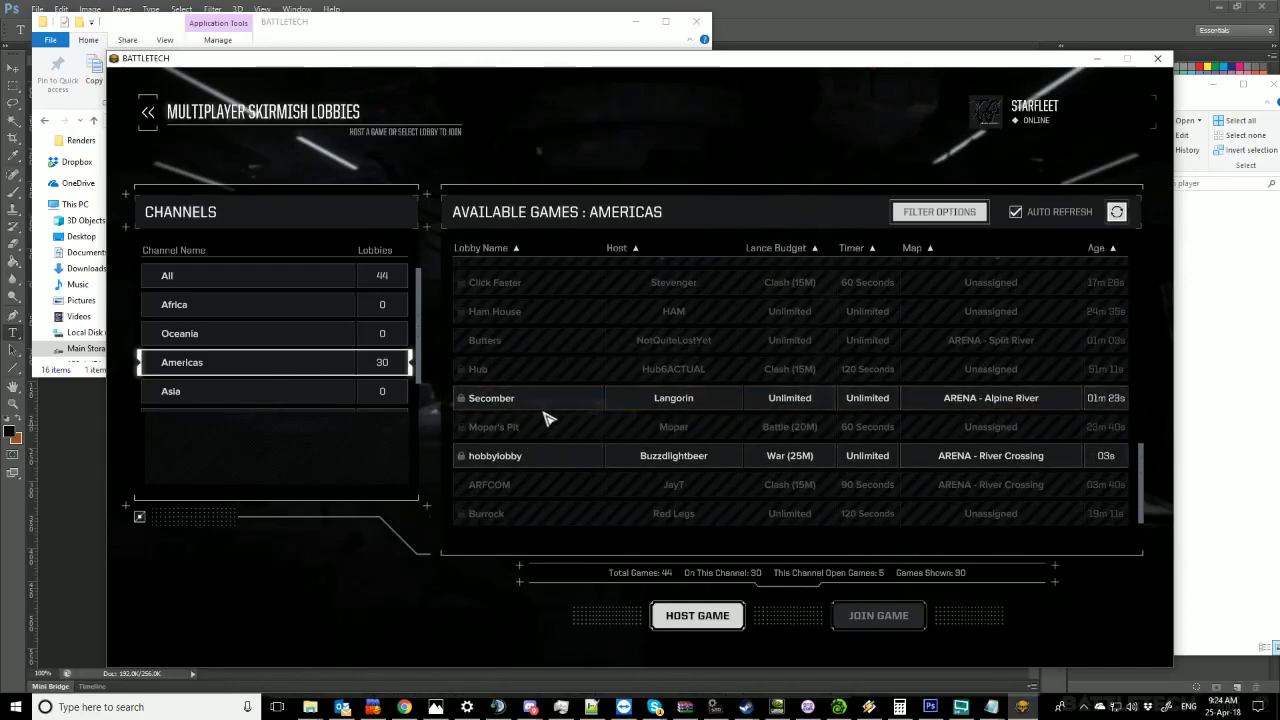
pyautogui.scroll(4, 545, 414)
pyautogui.scroll(5, 548, 414)
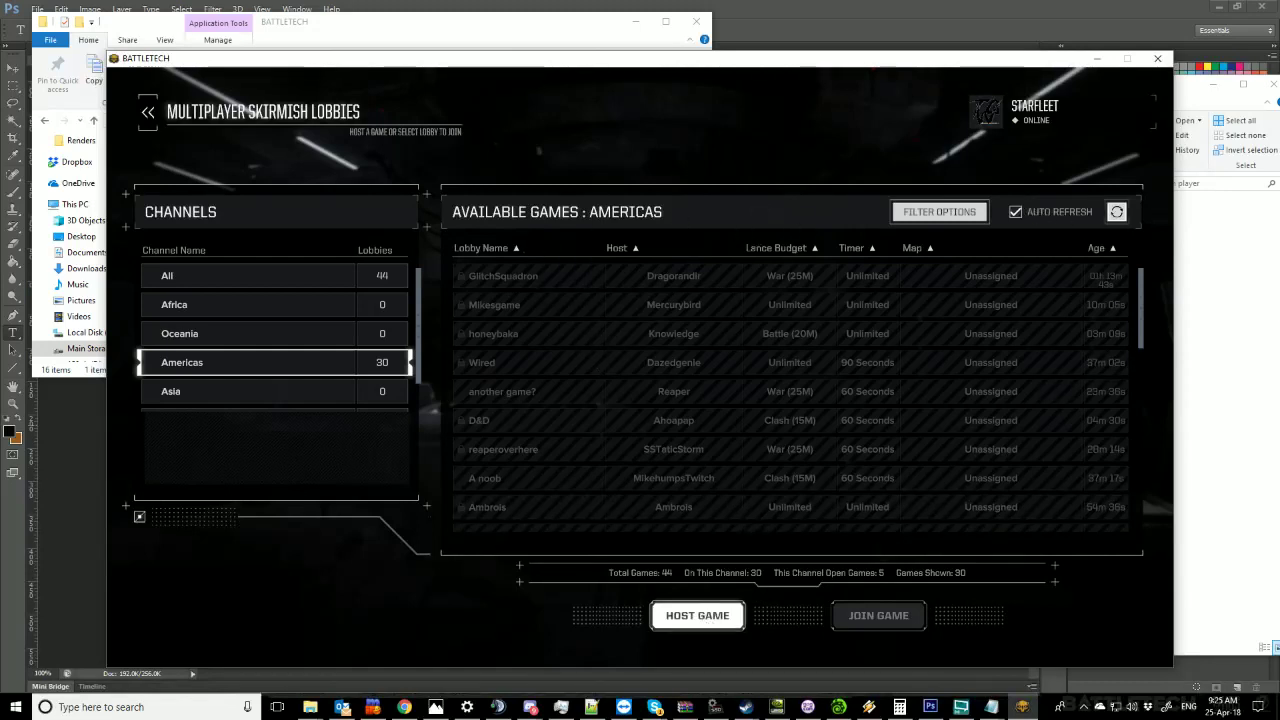
# Host a private, password-protected lobby named TESTINGSOMETHING and create the game.
pyautogui.click(703, 617)
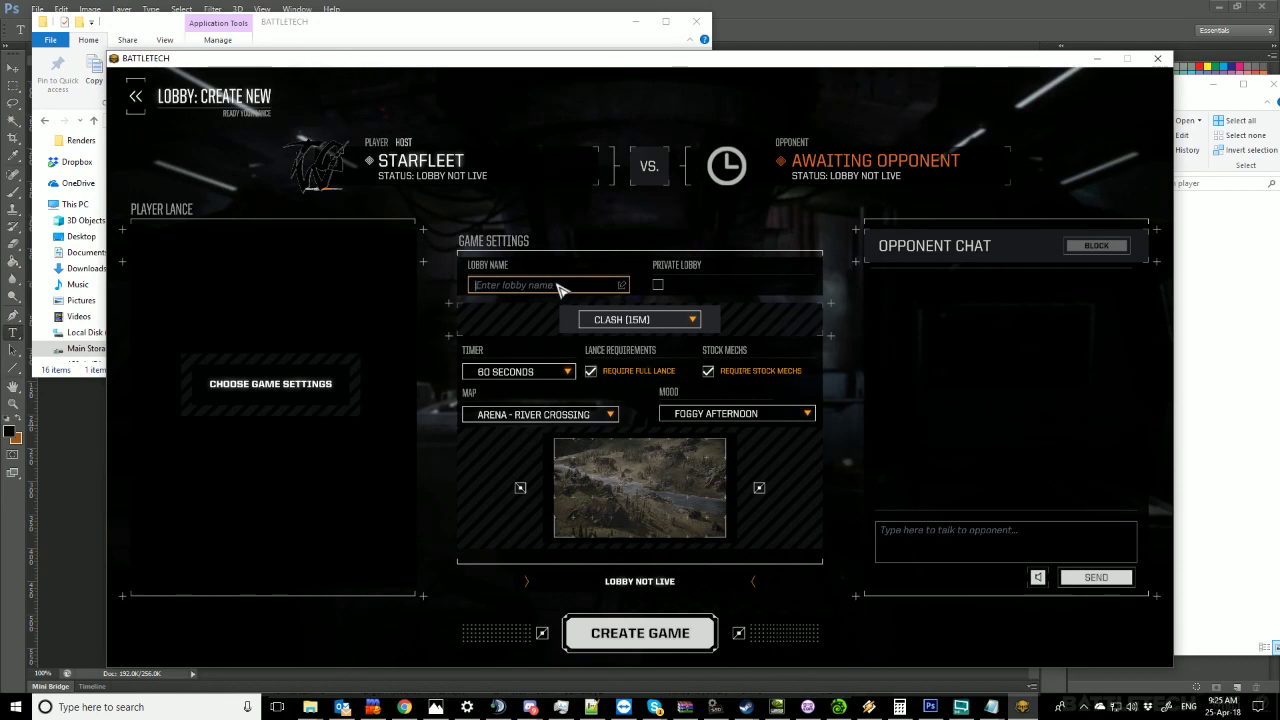
pyautogui.write('TEST')
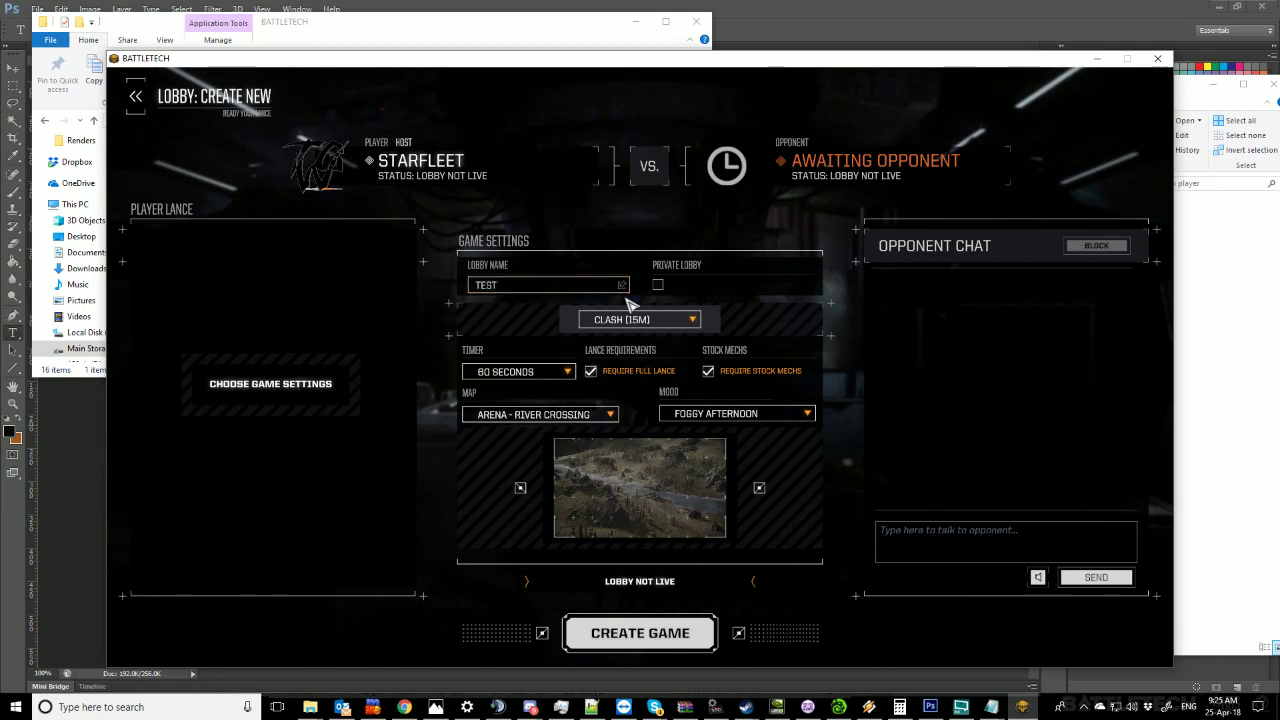
pyautogui.write('INGSOMETHING')
pyautogui.click(657, 286)
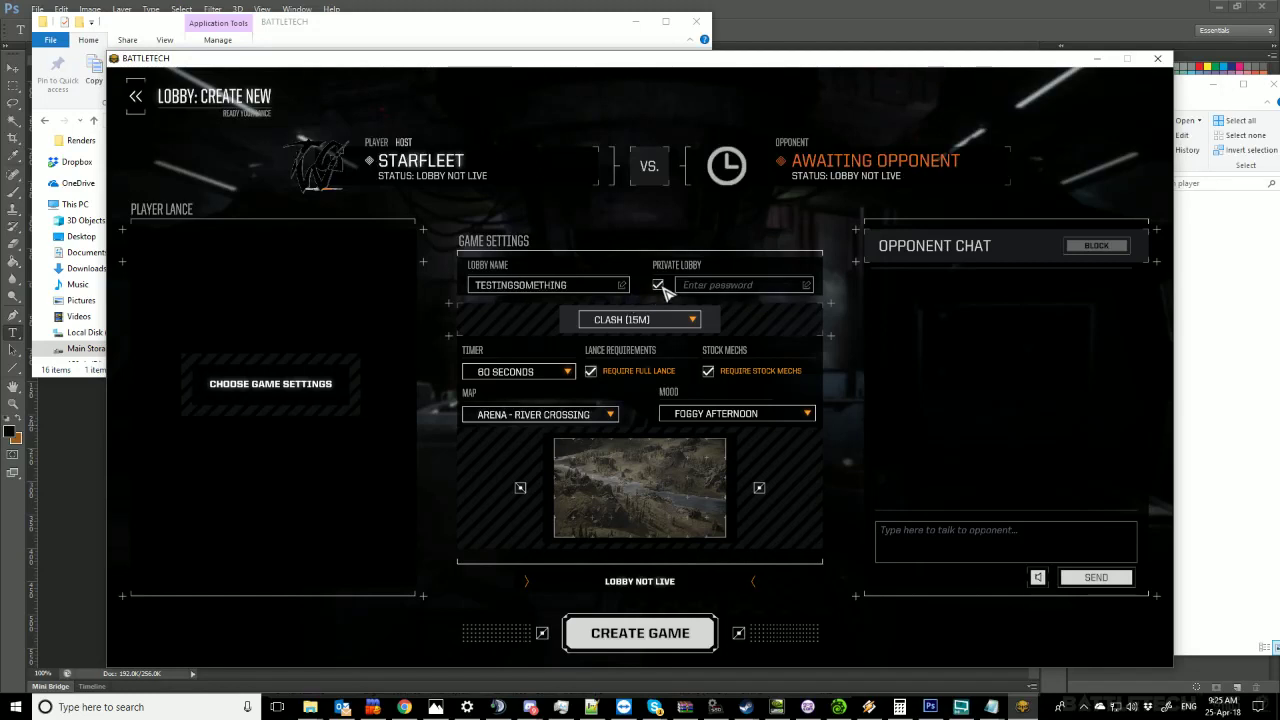
pyautogui.click(730, 286)
pyautogui.write('test')
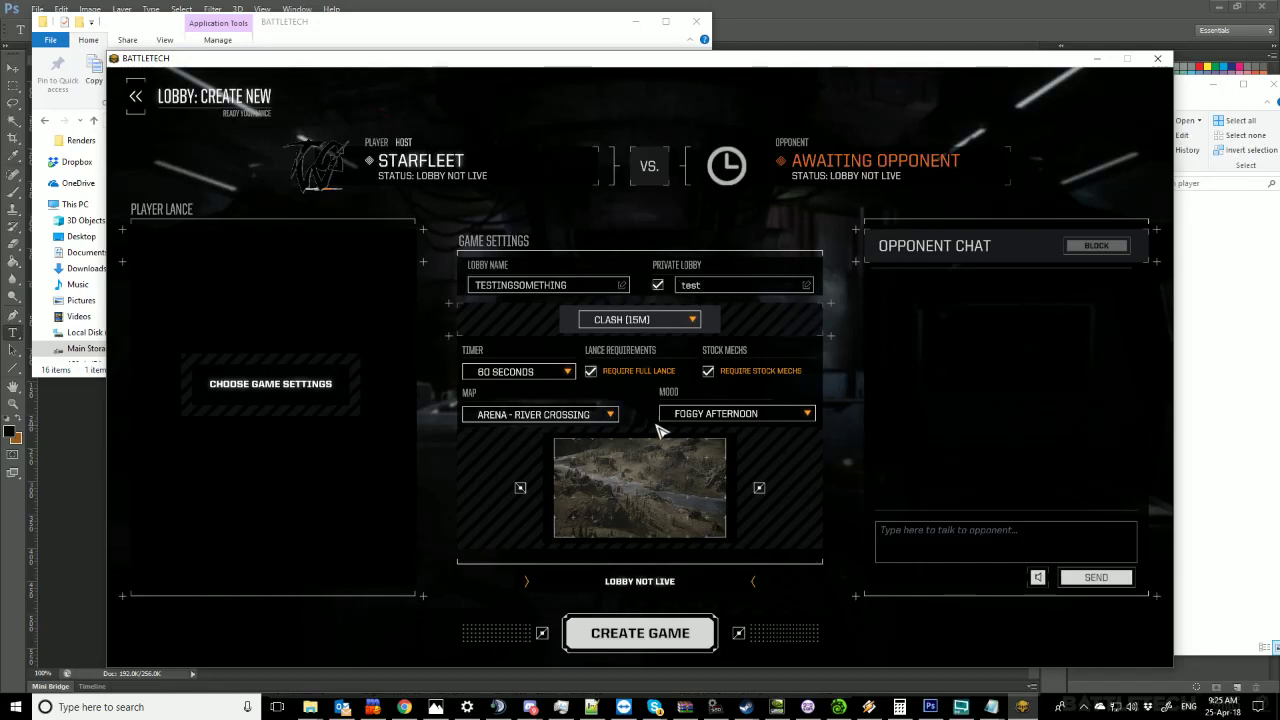
pyautogui.click(640, 628)
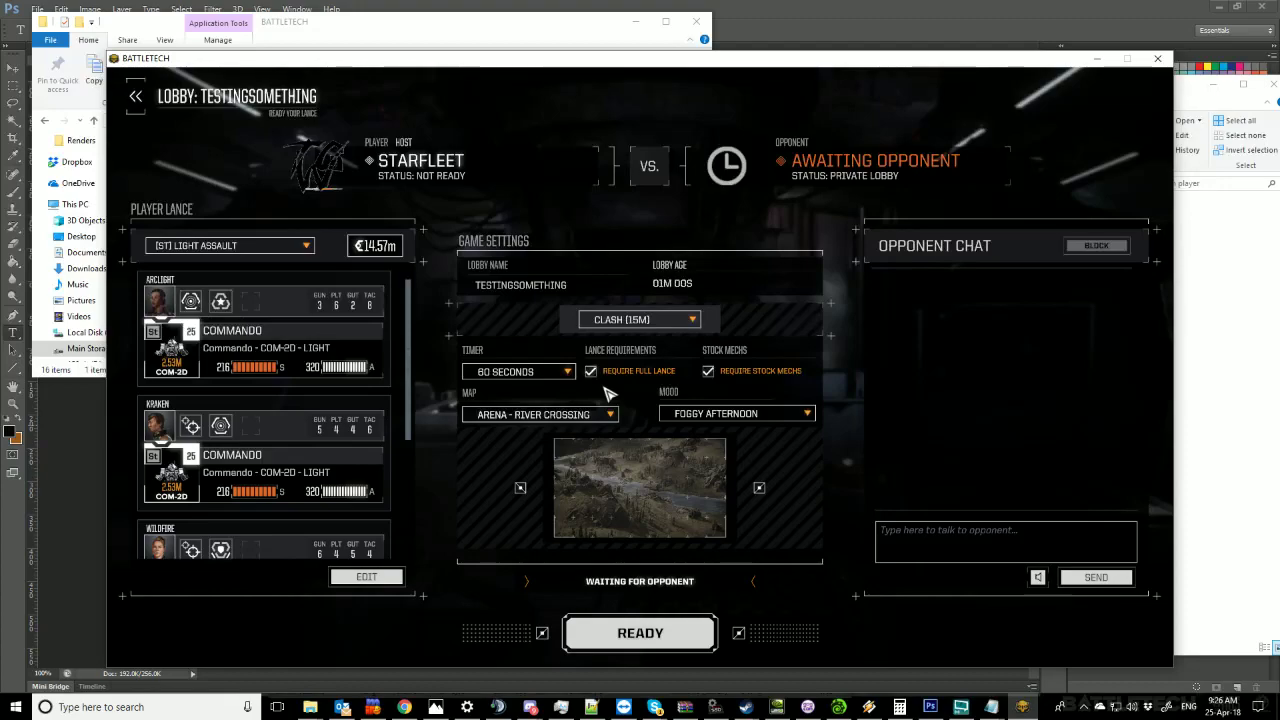
# Move the browser window aside and back out of the TESTINGSOMETHING lobby.
pyautogui.click(404, 707)
pyautogui.moveTo(857, 30); pyautogui.dragTo(1279, 55)
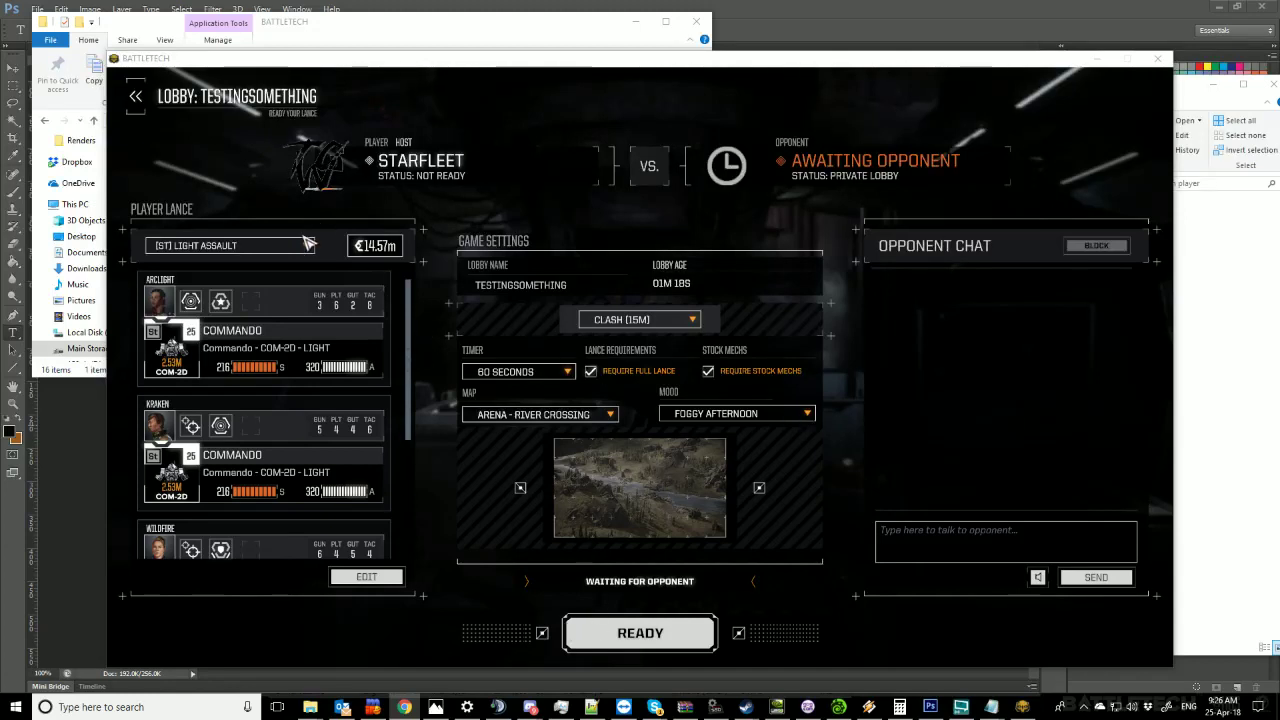
pyautogui.click(140, 100)
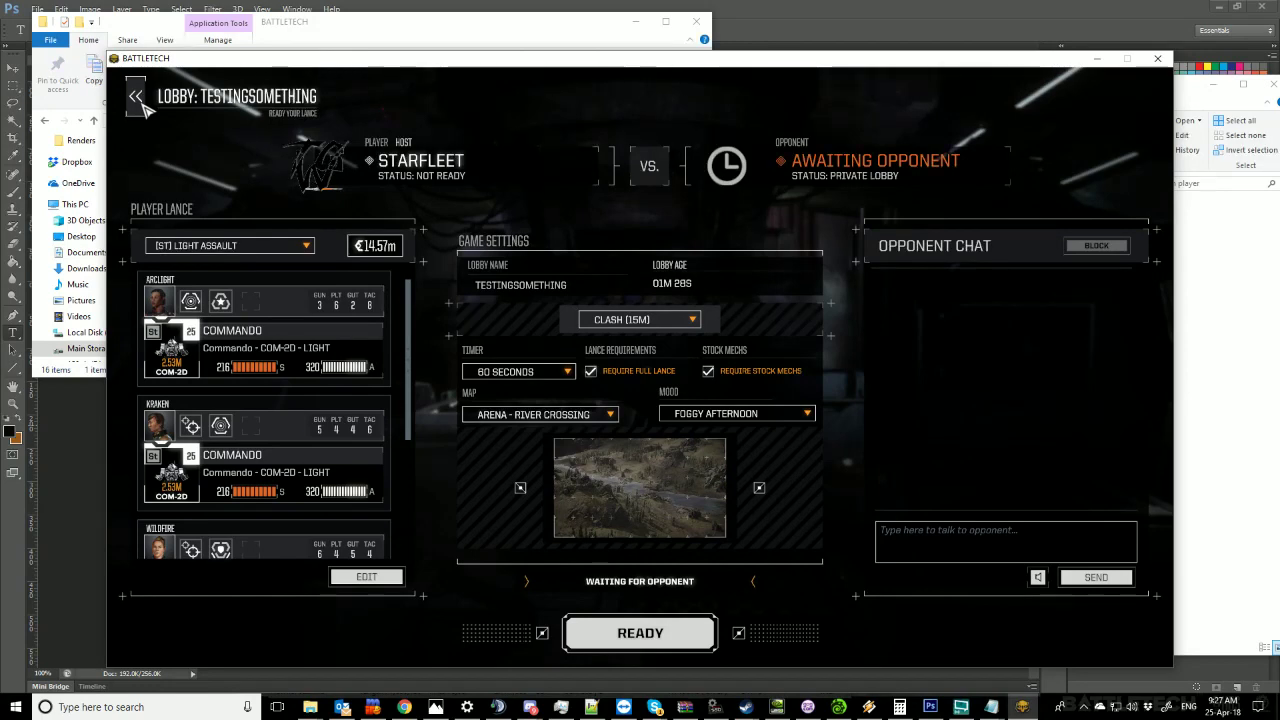
pyautogui.click(145, 108)
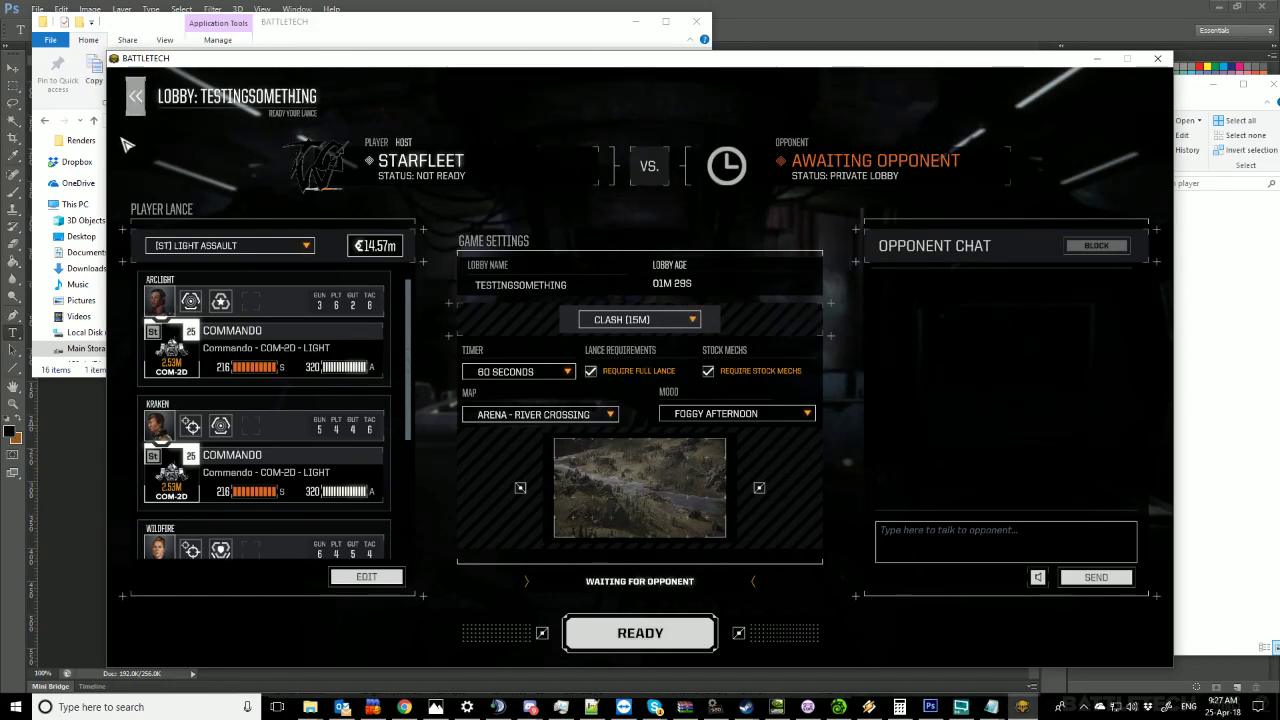
pyautogui.click(137, 104)
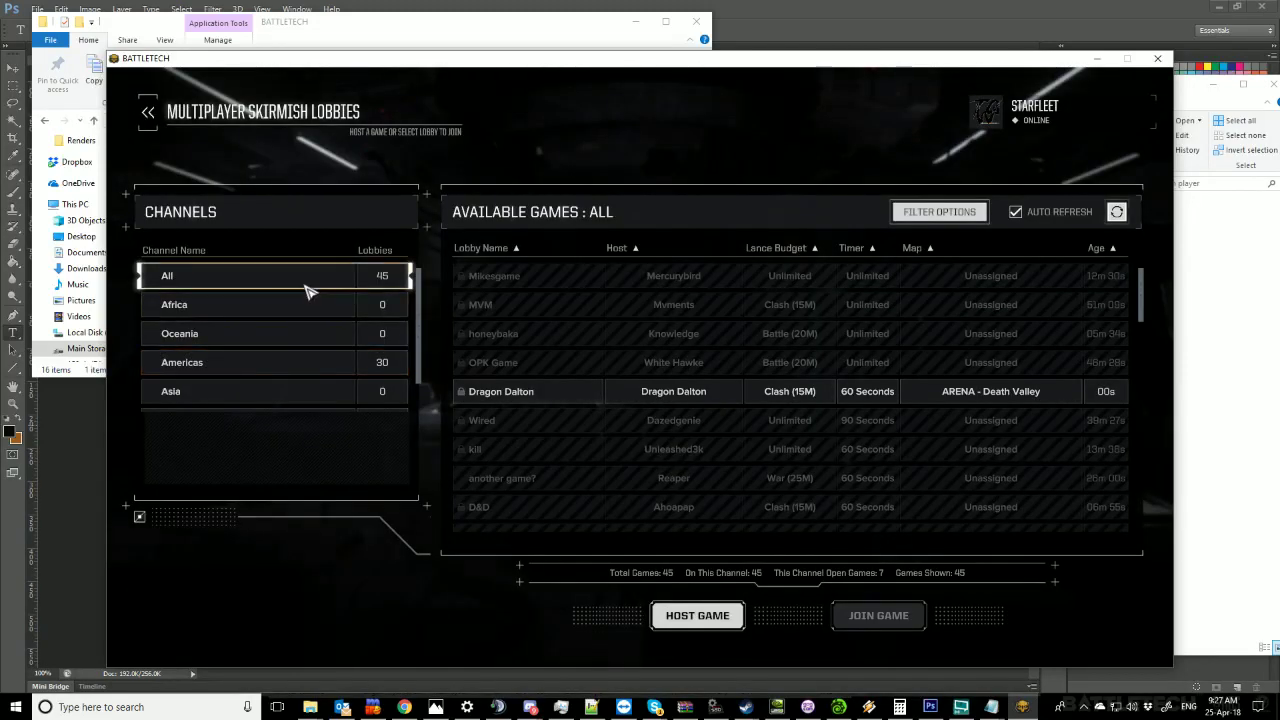
pyautogui.scroll(-1, 855, 385)
pyautogui.scroll(-5, 855, 385)
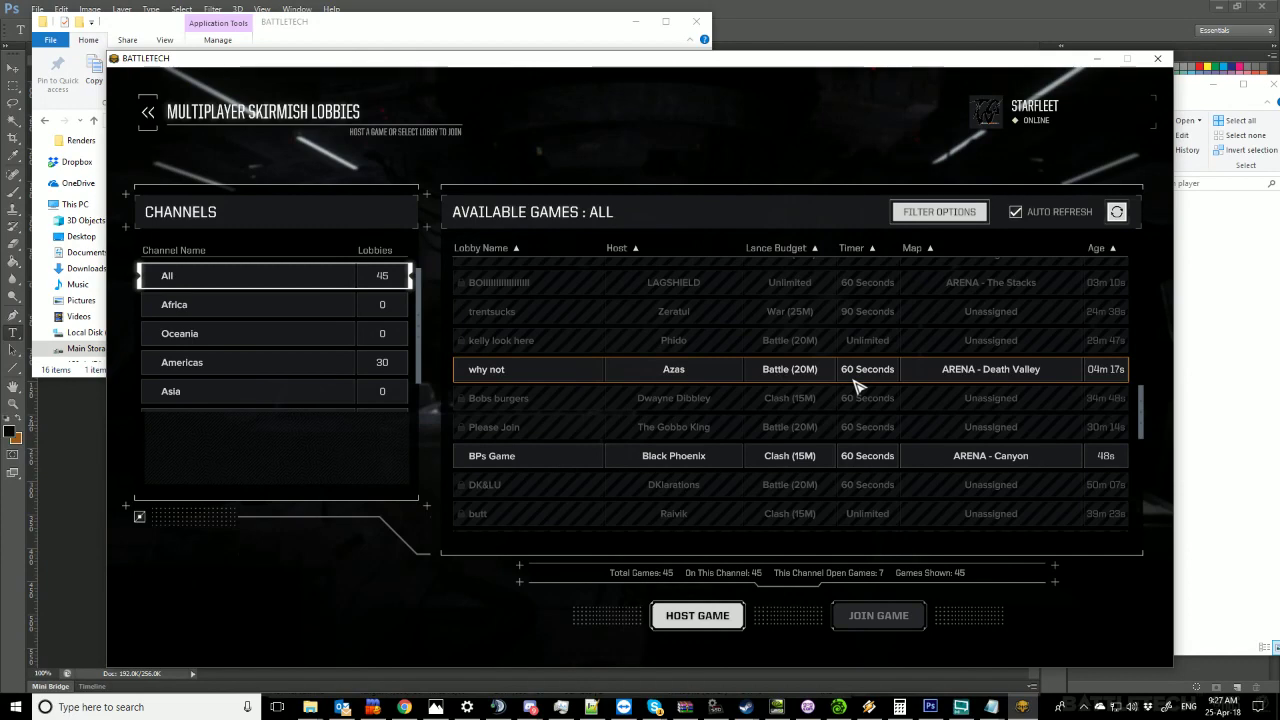
pyautogui.scroll(-1, 855, 385)
pyautogui.scroll(-2, 855, 385)
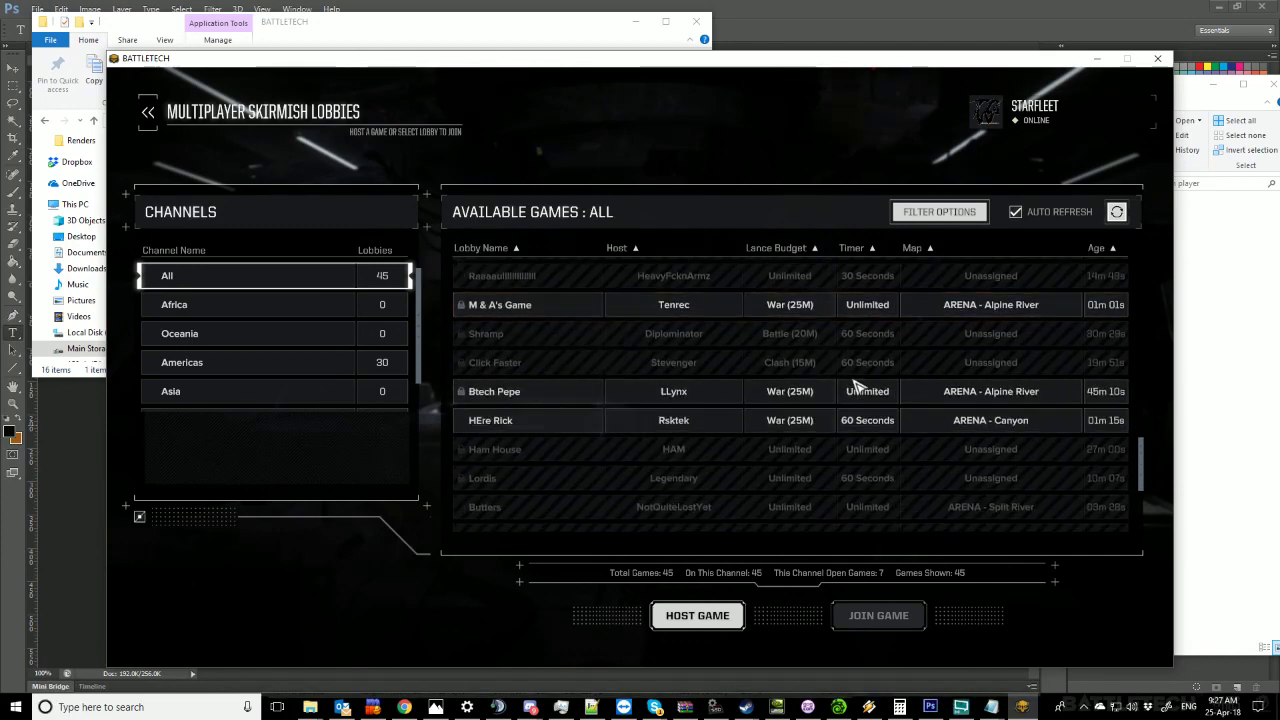
pyautogui.scroll(-1, 855, 385)
pyautogui.scroll(-1, 855, 385)
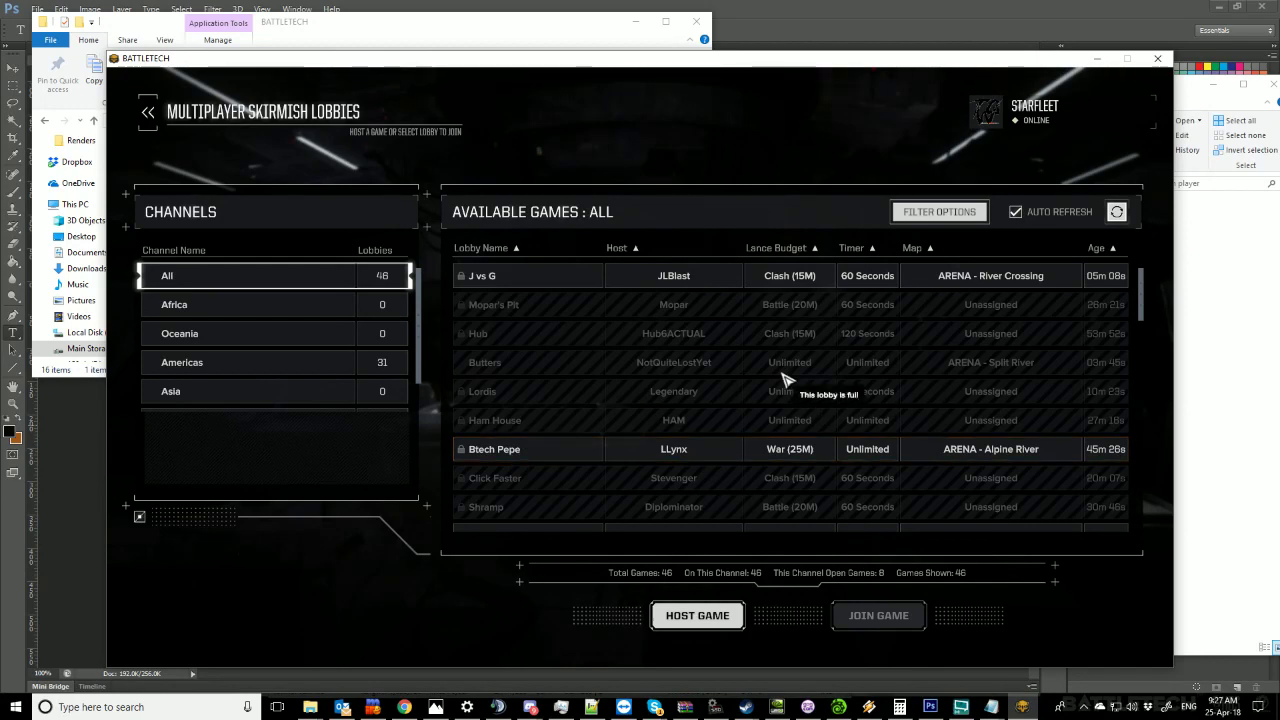
pyautogui.scroll(-10, 670, 385)
pyautogui.scroll(-10, 686, 388)
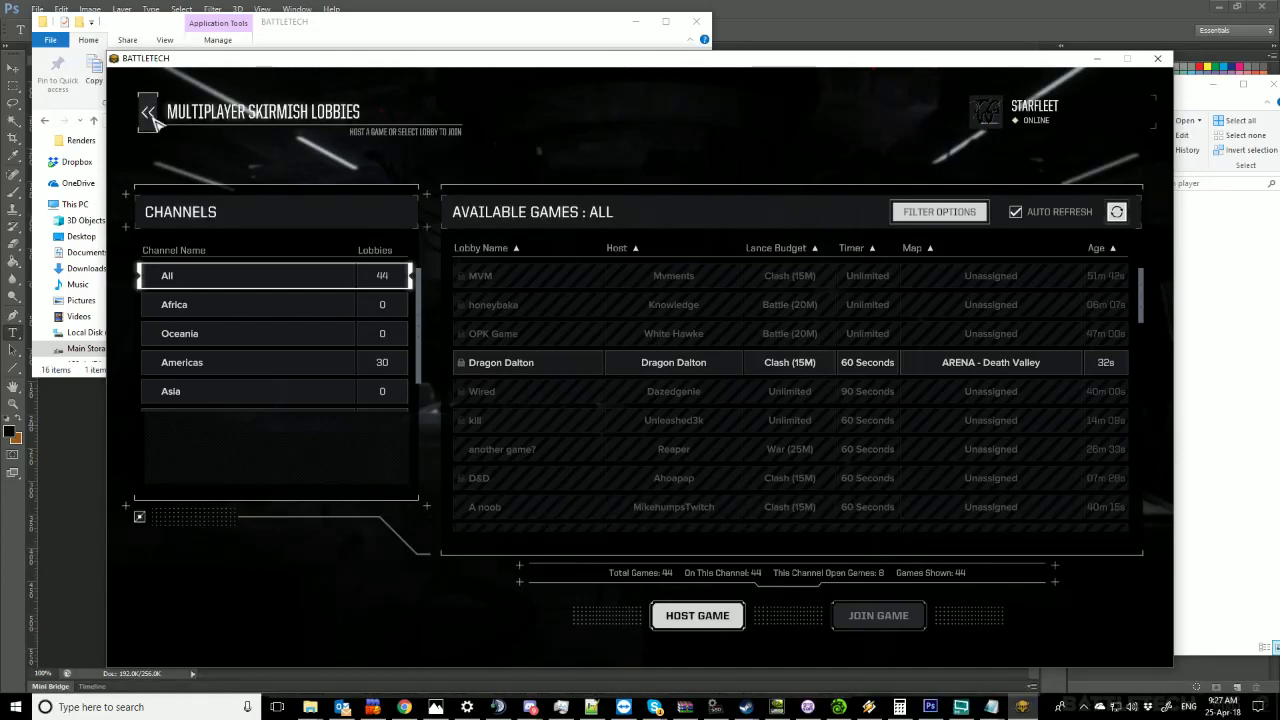
pyautogui.click(152, 118)
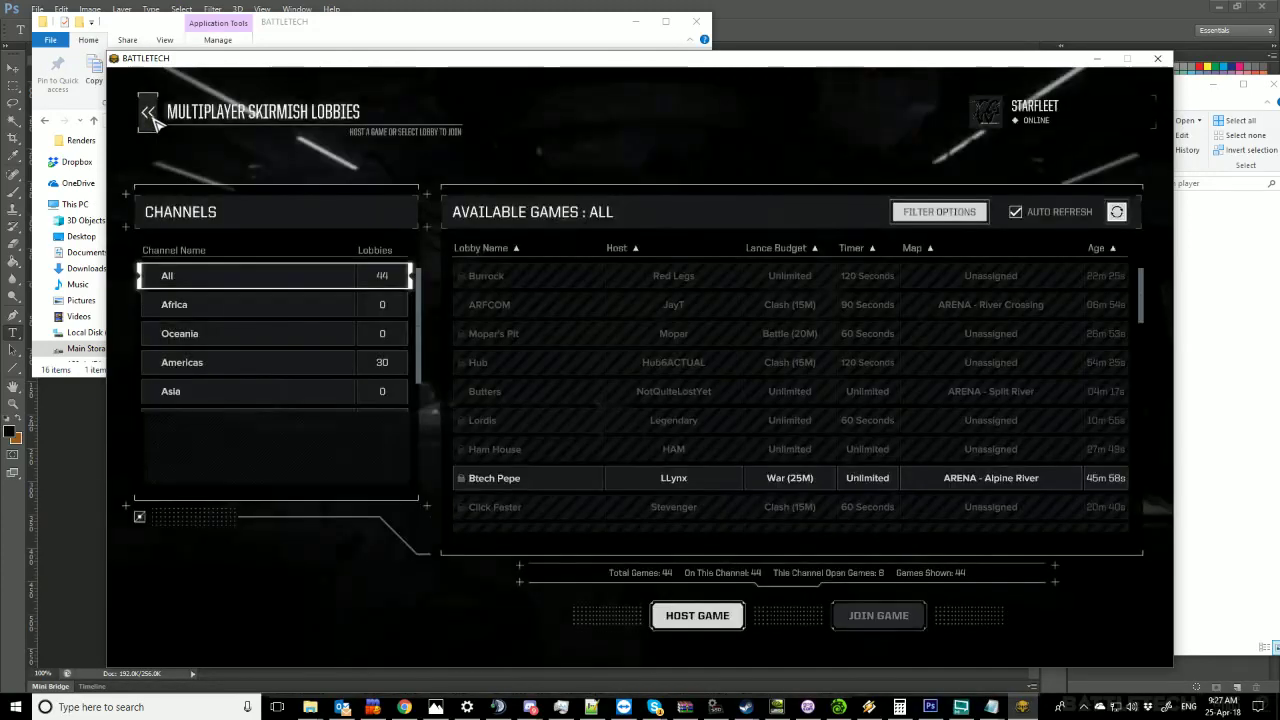